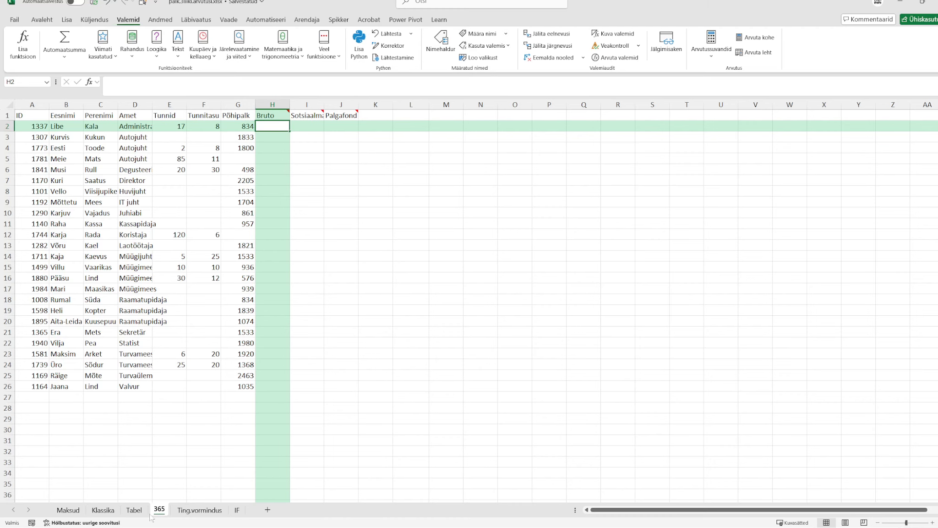
Step: On the Klassika sheet, enter =G2+F2*E2 in the first Bruto cell and fill it down to row 26
{"action": "left_click", "coordinate": [104, 511]}
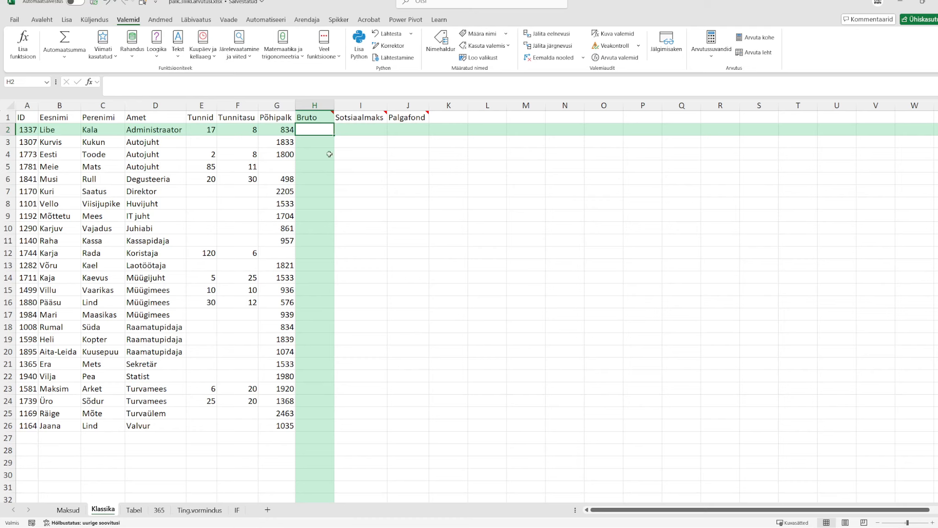
{"action": "left_click", "coordinate": [377, 145]}
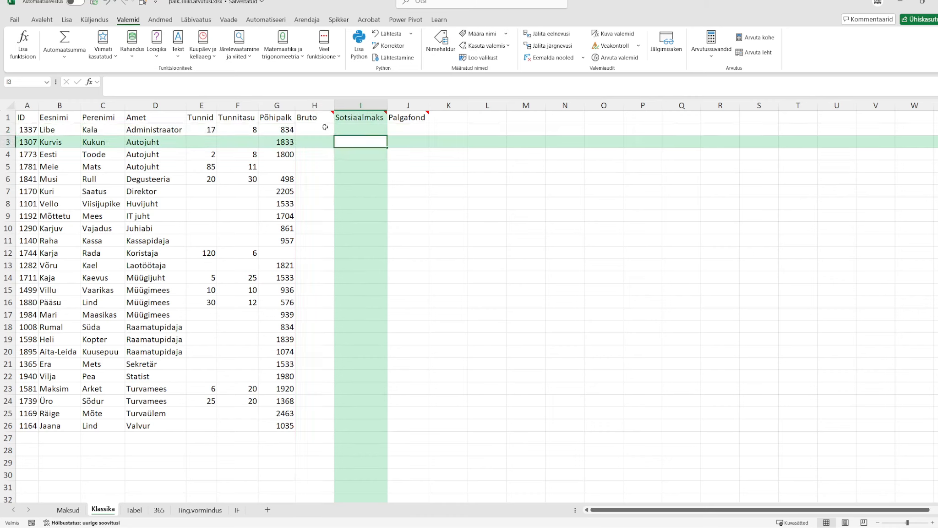
{"action": "left_click", "coordinate": [323, 127]}
{"action": "type", "text": "="}
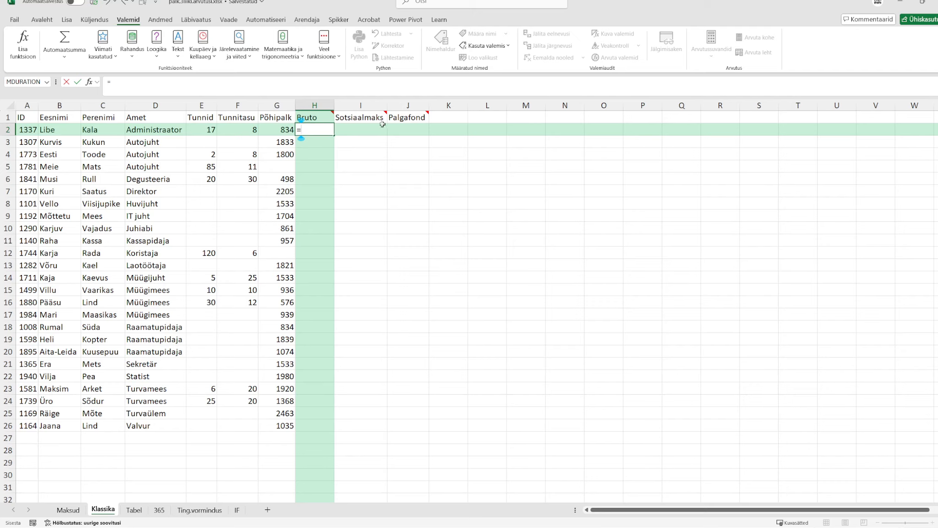
{"action": "left_click", "coordinate": [273, 129]}
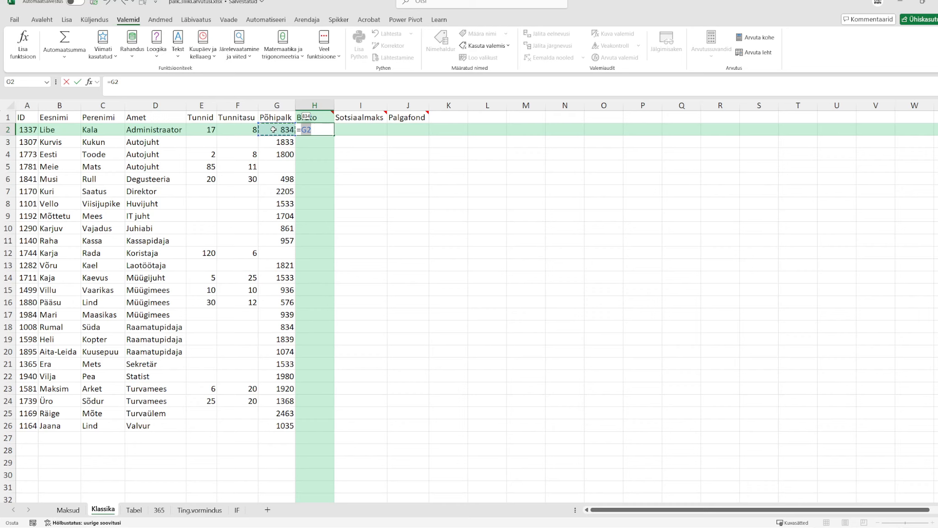
{"action": "type", "text": "+"}
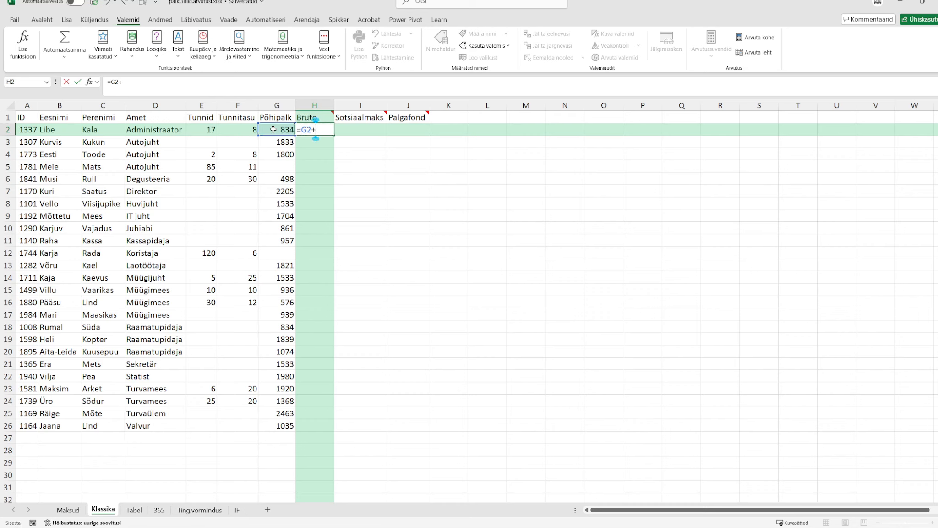
{"action": "left_click", "coordinate": [238, 128]}
{"action": "type", "text": "*"}
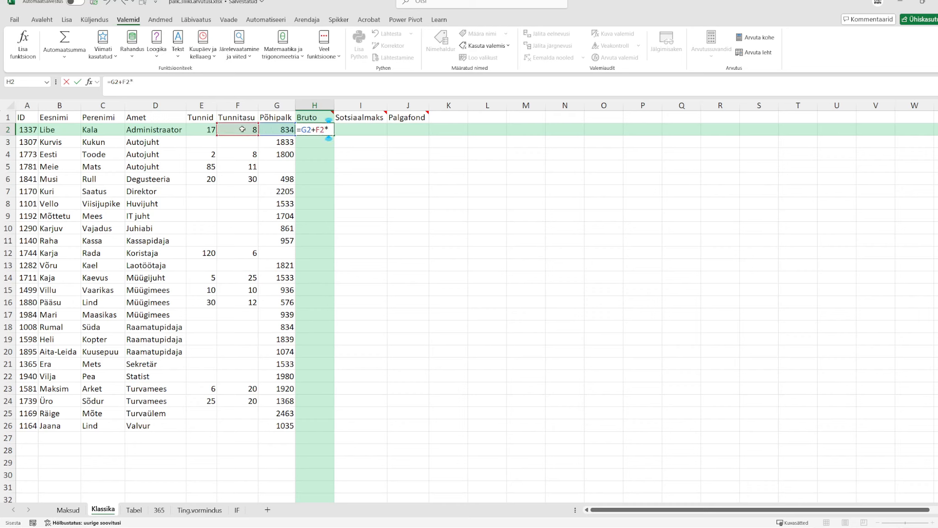
{"action": "left_click", "coordinate": [206, 130]}
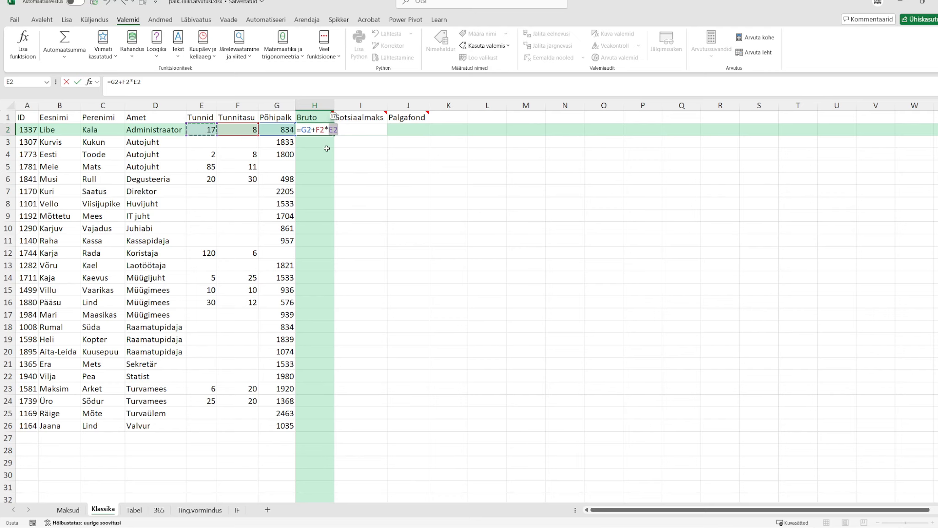
{"action": "key", "text": "ctrl+Return"}
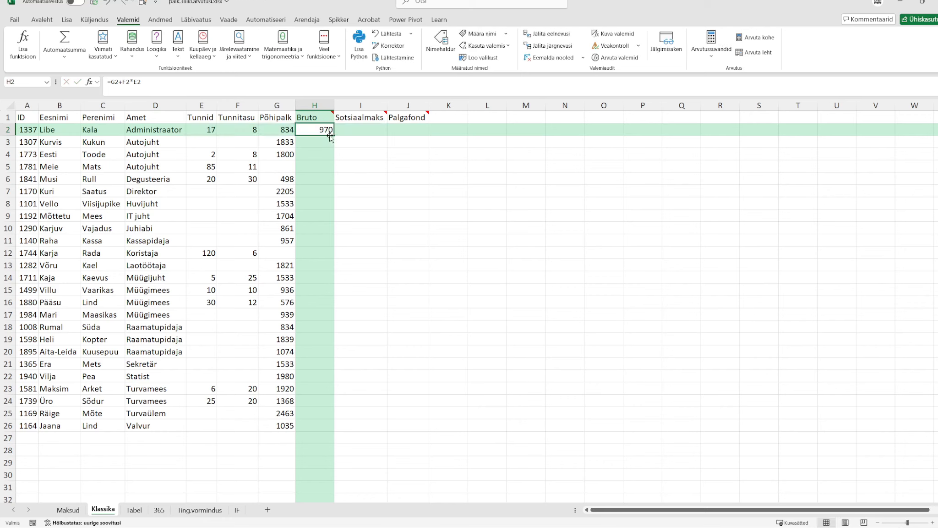
{"action": "double_click", "coordinate": [332, 134]}
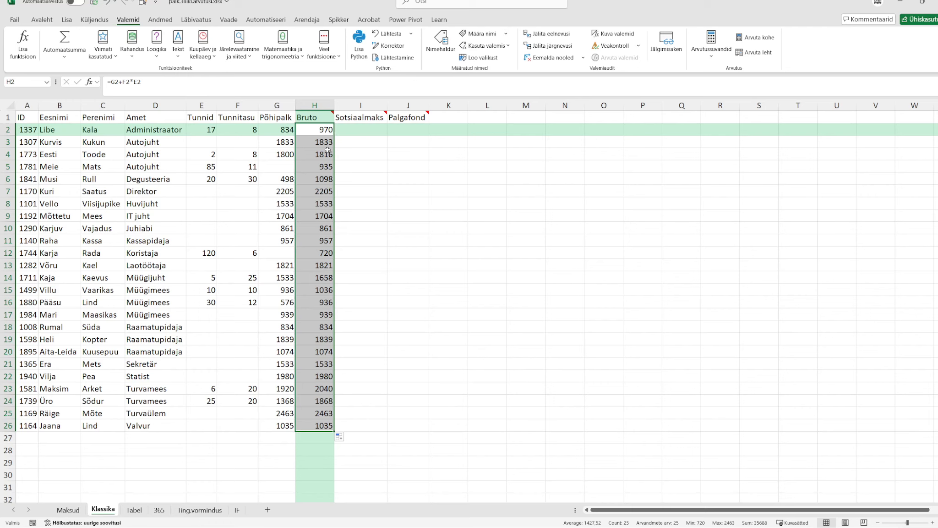
Step: Inspect the copied Bruto formula in cell H6 and the cells it refers to
{"action": "left_click", "coordinate": [306, 179]}
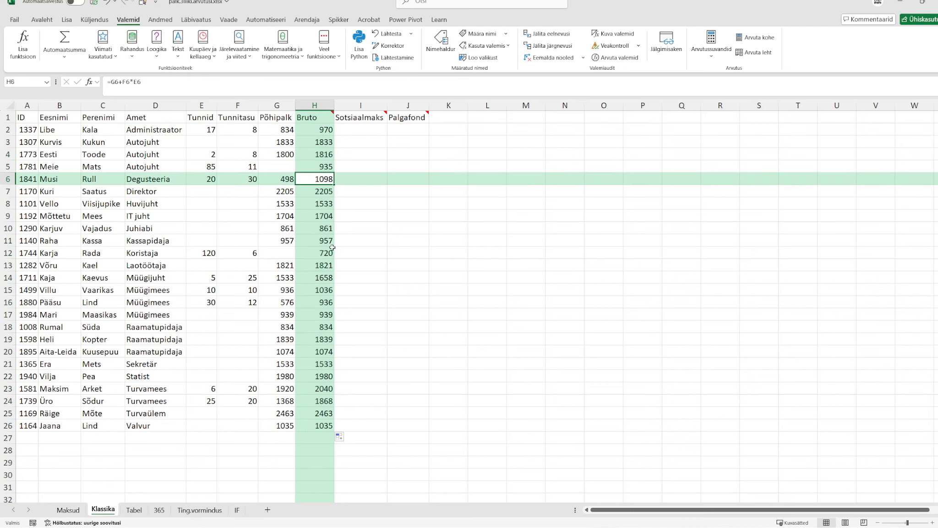
{"action": "double_click", "coordinate": [310, 178]}
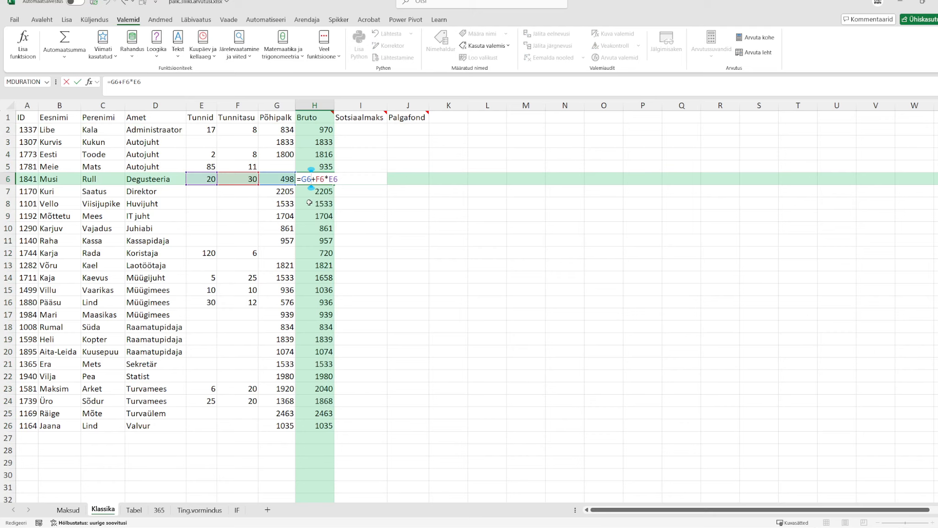
{"action": "key", "text": "Escape"}
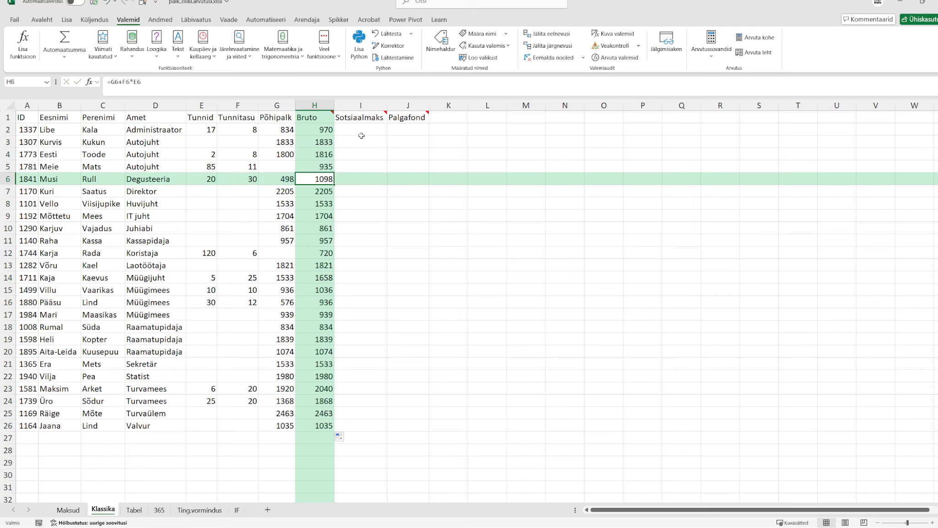
Step: Enter =H2*SotsM in the first Sotsiaalmaks cell, taking the named social tax rate from cell C8 of the Maksud sheet
{"action": "left_click", "coordinate": [363, 130]}
{"action": "type", "text": "="}
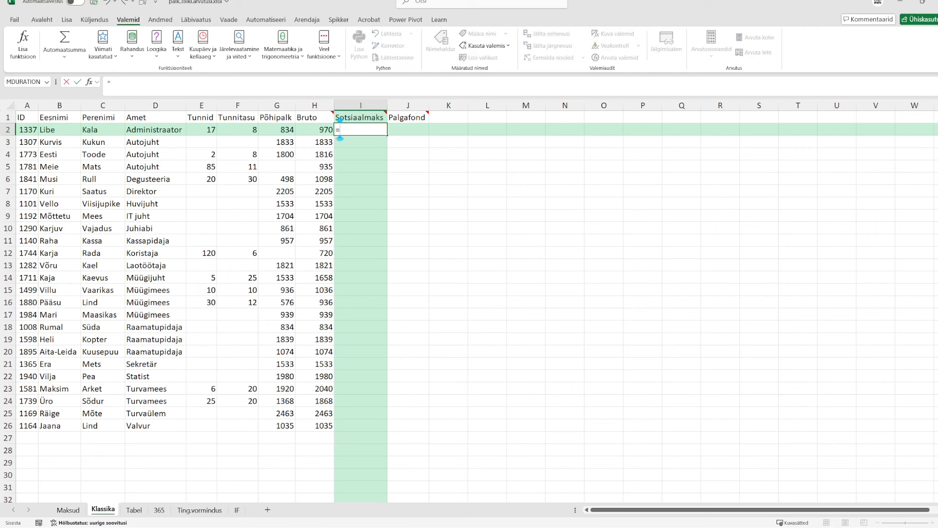
{"action": "left_click", "coordinate": [312, 128]}
{"action": "type", "text": "*"}
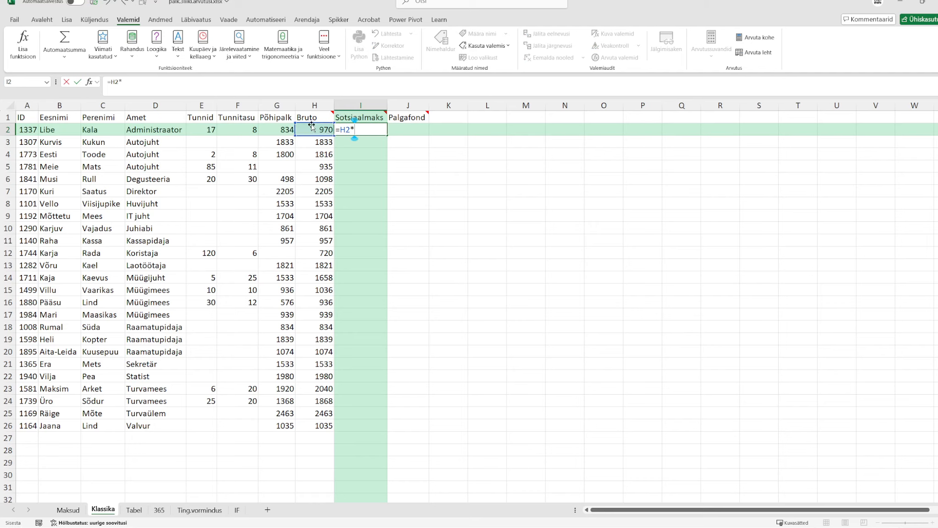
{"action": "left_click", "coordinate": [69, 510]}
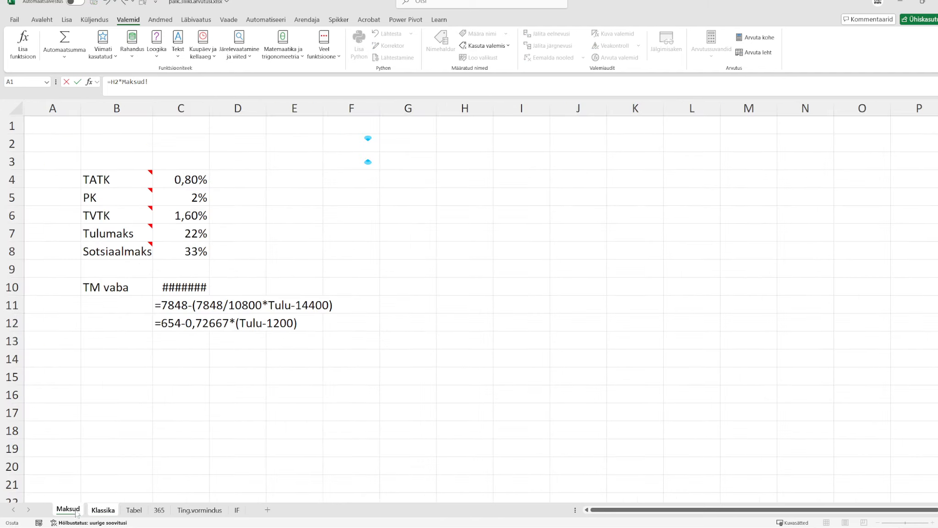
{"action": "left_click", "coordinate": [183, 252]}
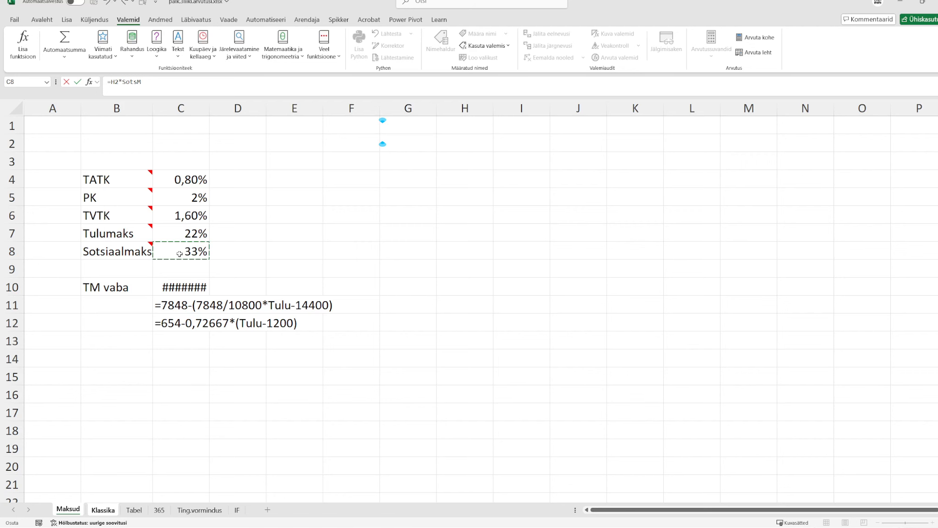
{"action": "key", "text": "Return"}
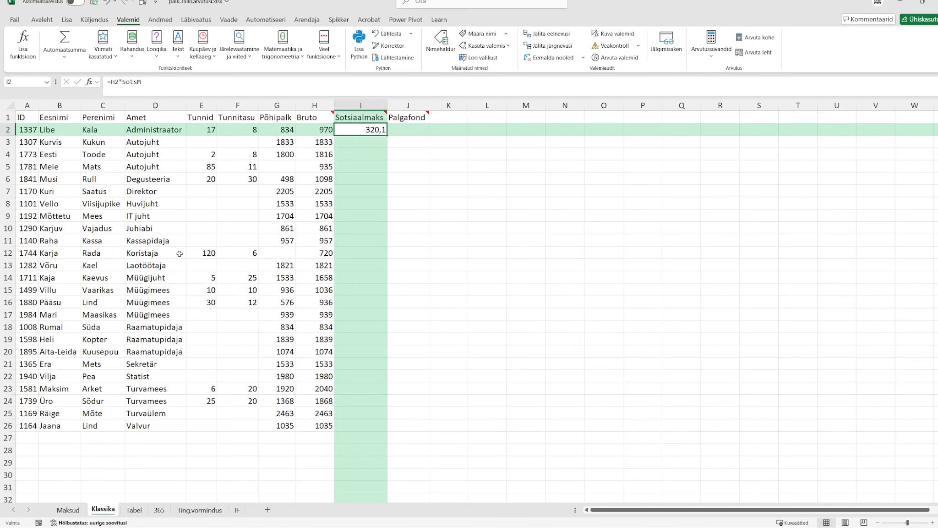
{"action": "double_click", "coordinate": [370, 129]}
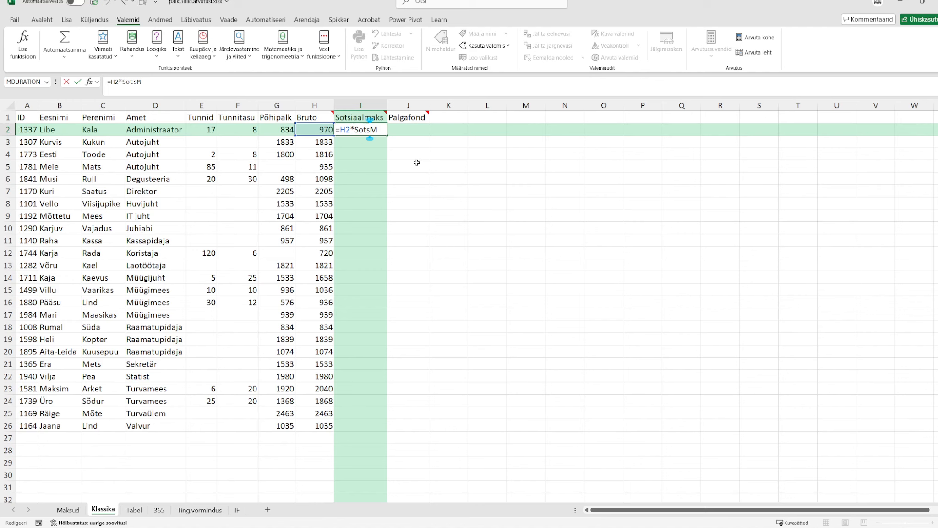
{"action": "key", "text": "Escape"}
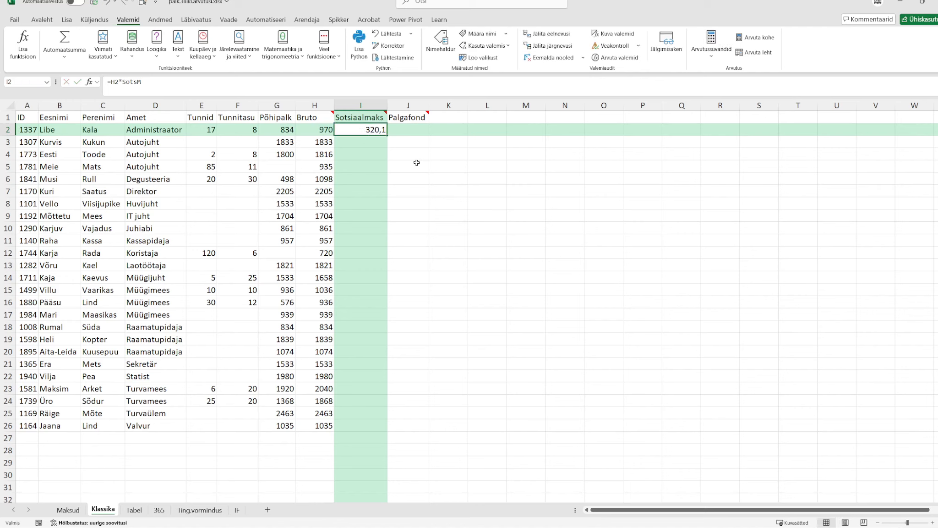
{"action": "left_click", "coordinate": [373, 143]}
{"action": "type", "text": "="}
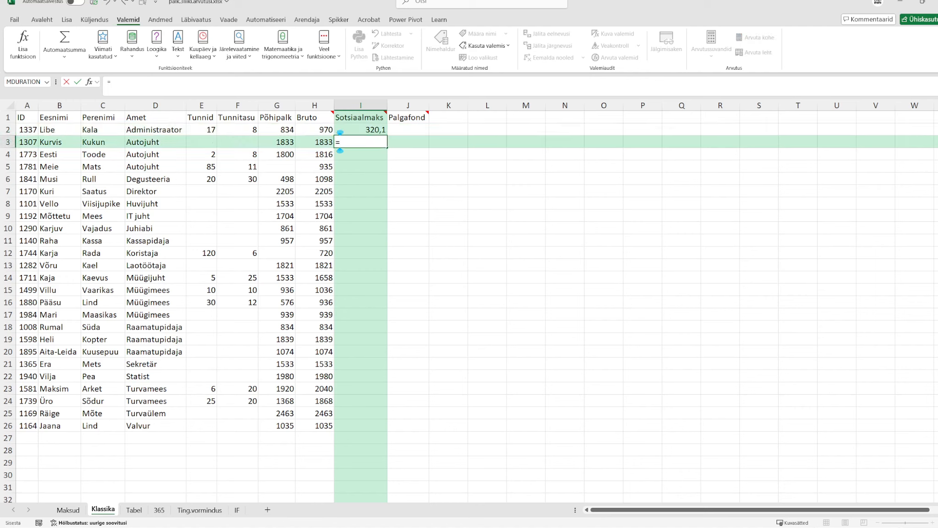
{"action": "type", "text": "sots"}
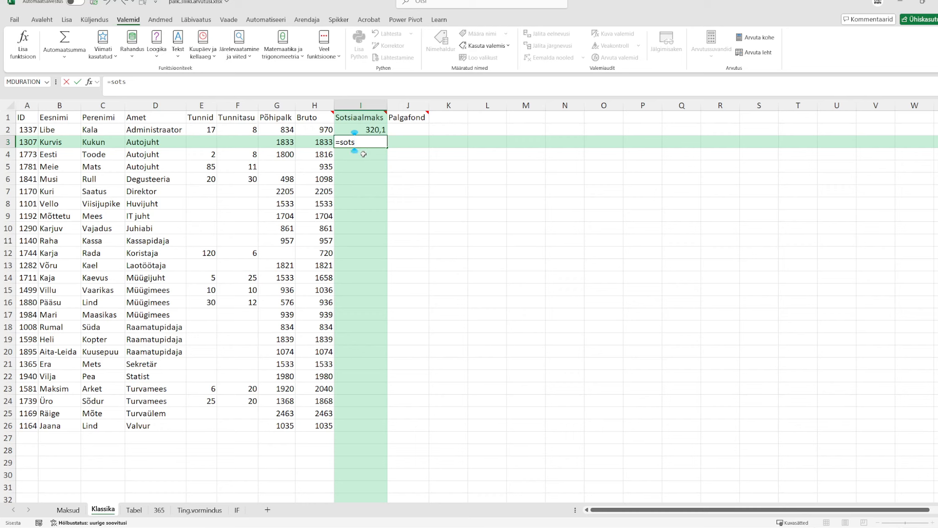
{"action": "key", "text": "Escape"}
Step: Review the workbook's defined names in the Name Manager and fill the Sotsiaalmaks formula from I2 down to row 26
{"action": "left_click", "coordinate": [356, 128]}
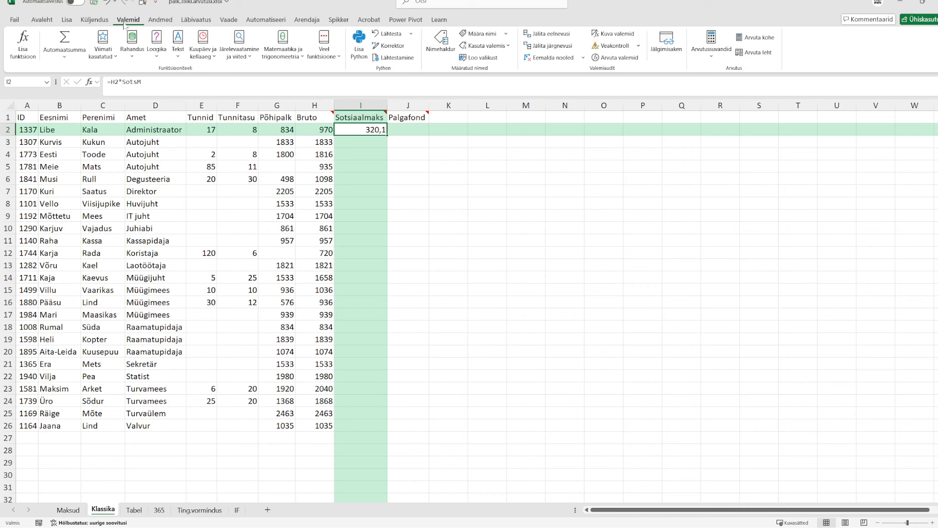
{"action": "left_click", "coordinate": [442, 44]}
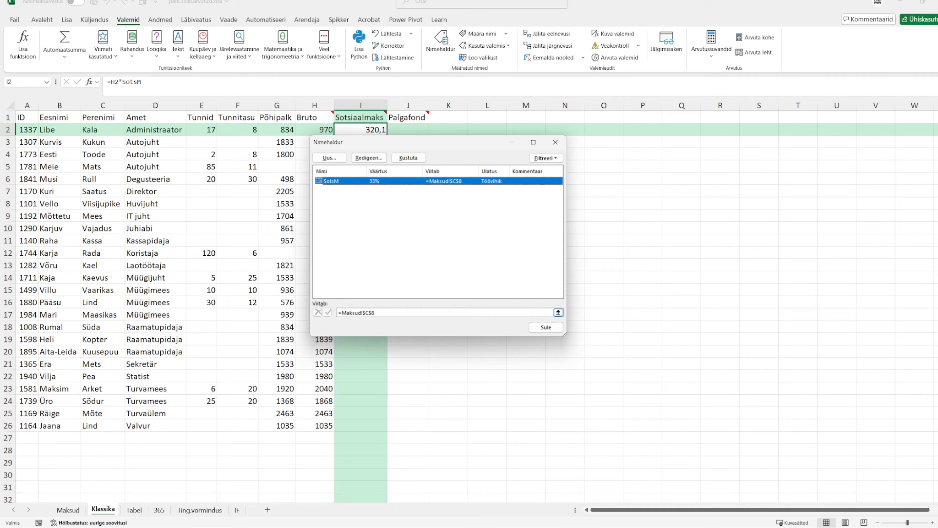
{"action": "left_click", "coordinate": [540, 327]}
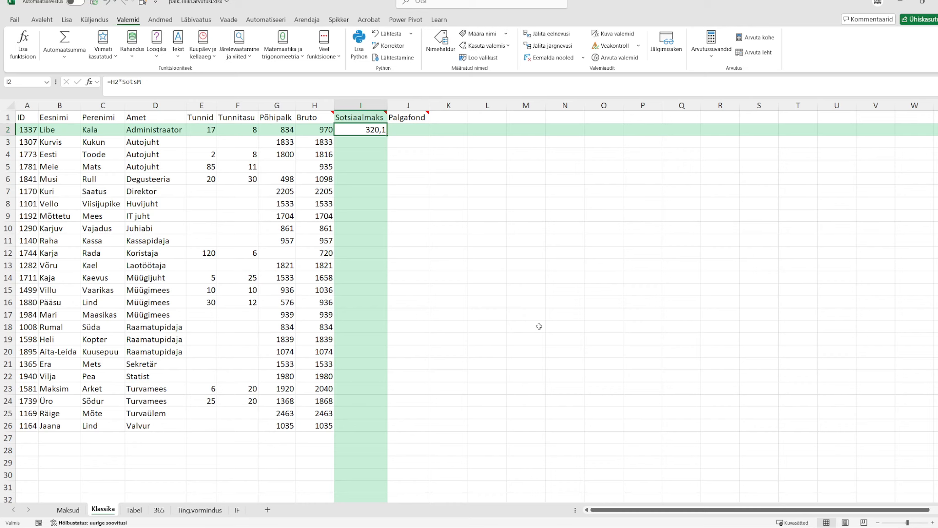
{"action": "double_click", "coordinate": [386, 136]}
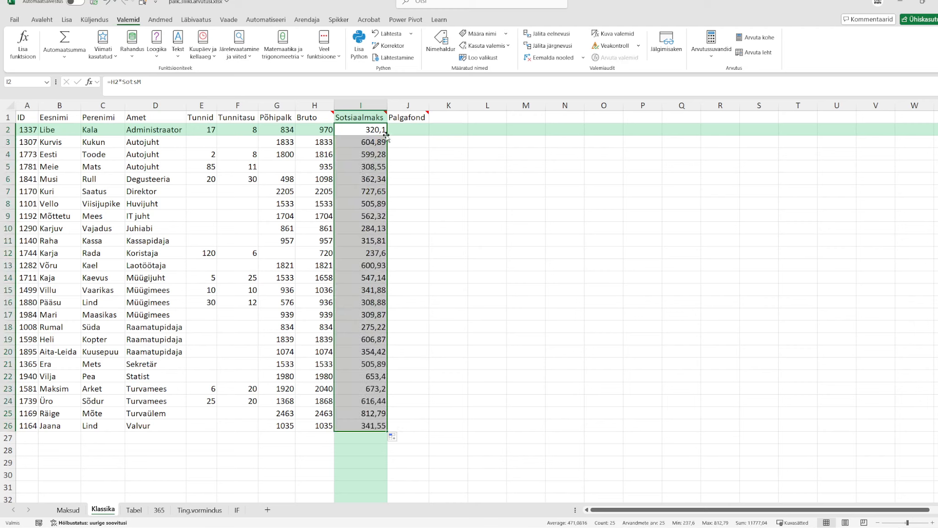
Step: Enter =H2+I2 in the first Palgafond cell and fill it down to row 26
{"action": "left_click", "coordinate": [411, 132]}
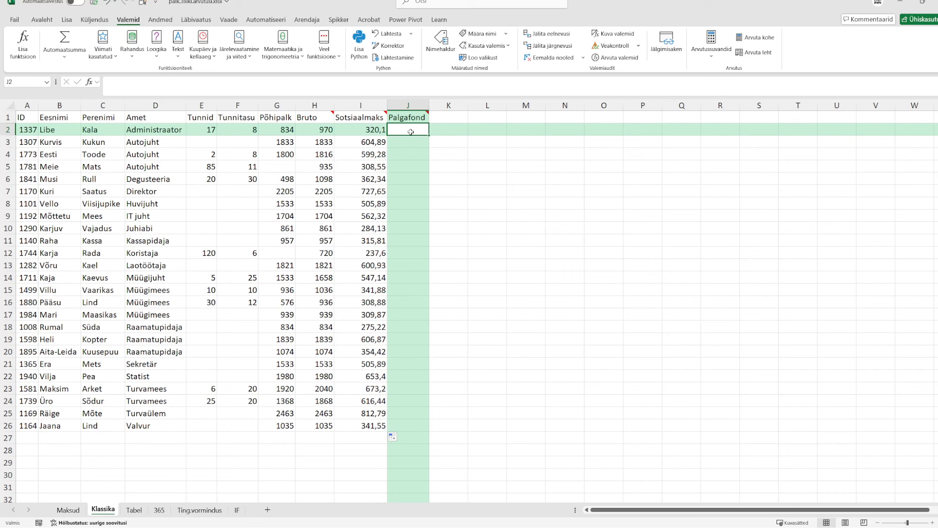
{"action": "type", "text": "="}
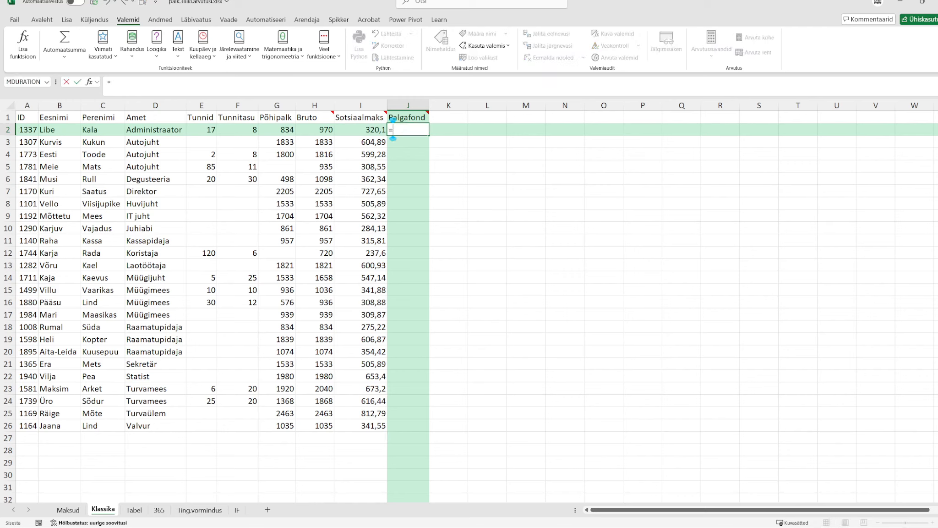
{"action": "left_click", "coordinate": [313, 131]}
{"action": "type", "text": "+"}
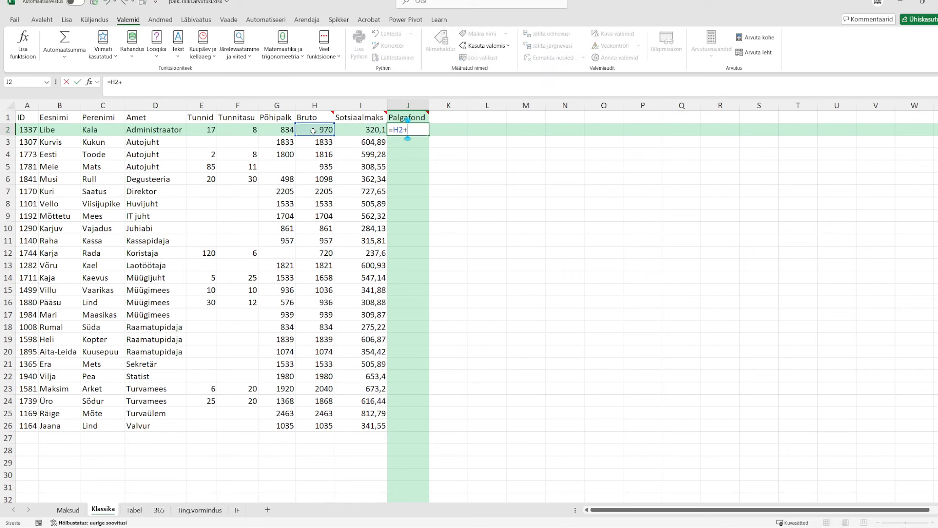
{"action": "left_click", "coordinate": [348, 129]}
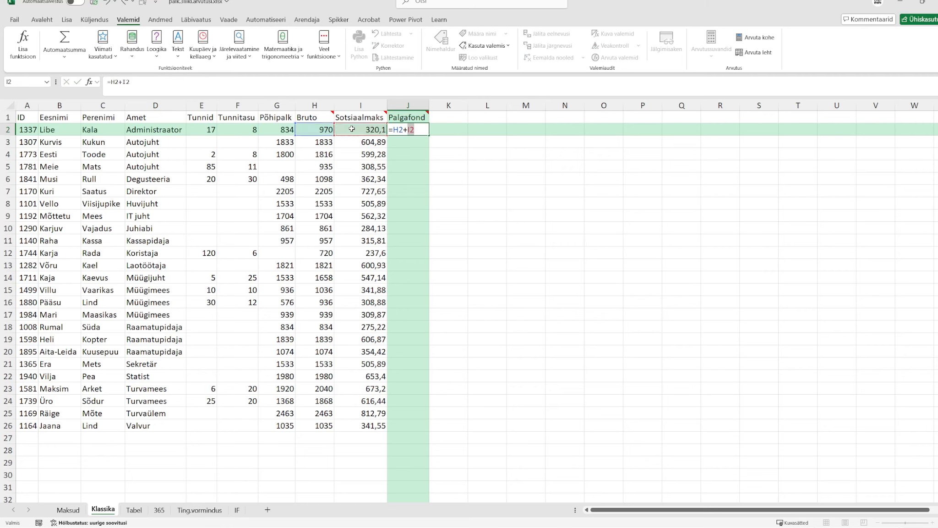
{"action": "key", "text": "ctrl+Return"}
{"action": "double_click", "coordinate": [429, 135]}
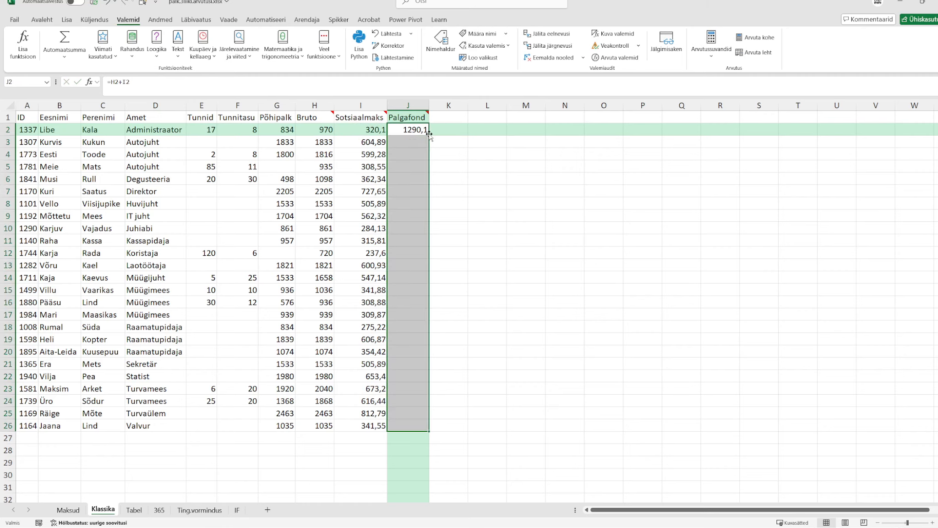
Step: Total the Palgafond column in cell J27 with the AutoSum formula =SUM(J2:J26)
{"action": "left_click", "coordinate": [404, 439]}
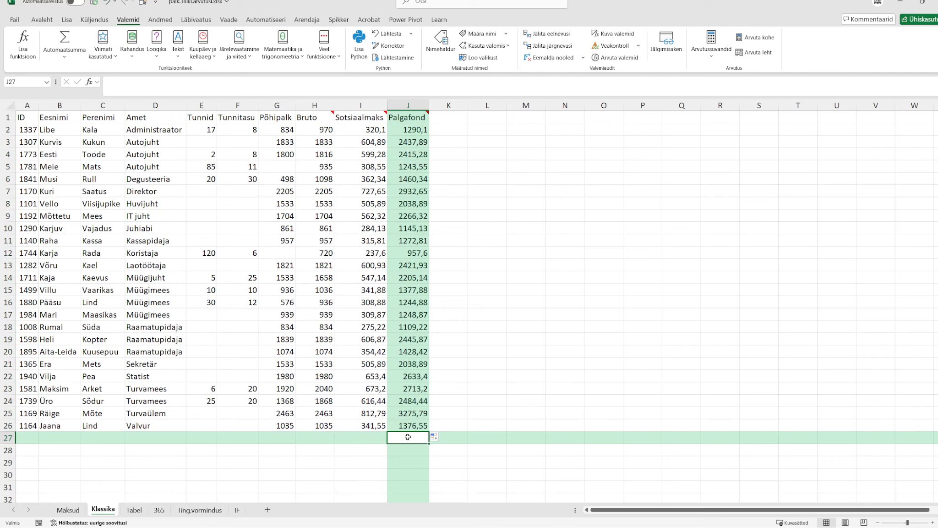
{"action": "left_click", "coordinate": [42, 19]}
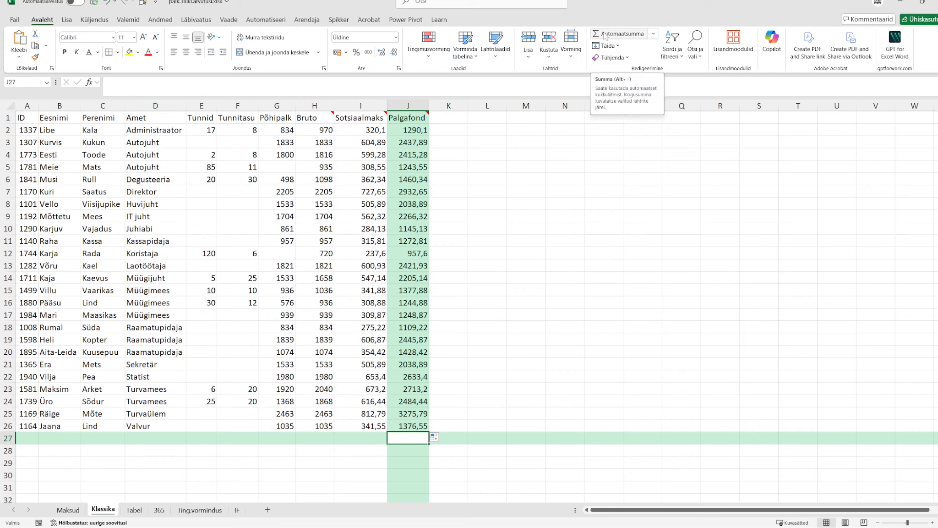
{"action": "left_click", "coordinate": [654, 34]}
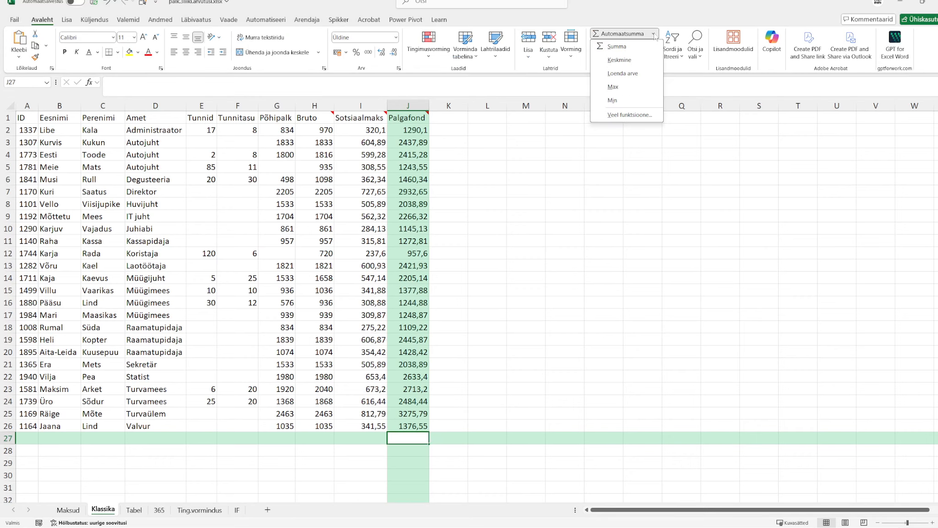
{"action": "left_click", "coordinate": [616, 46]}
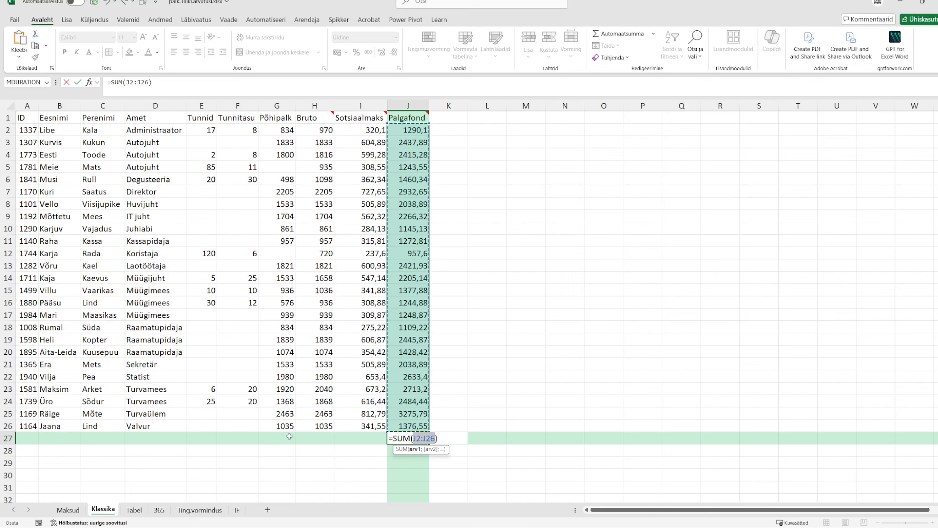
{"action": "key", "text": "Return"}
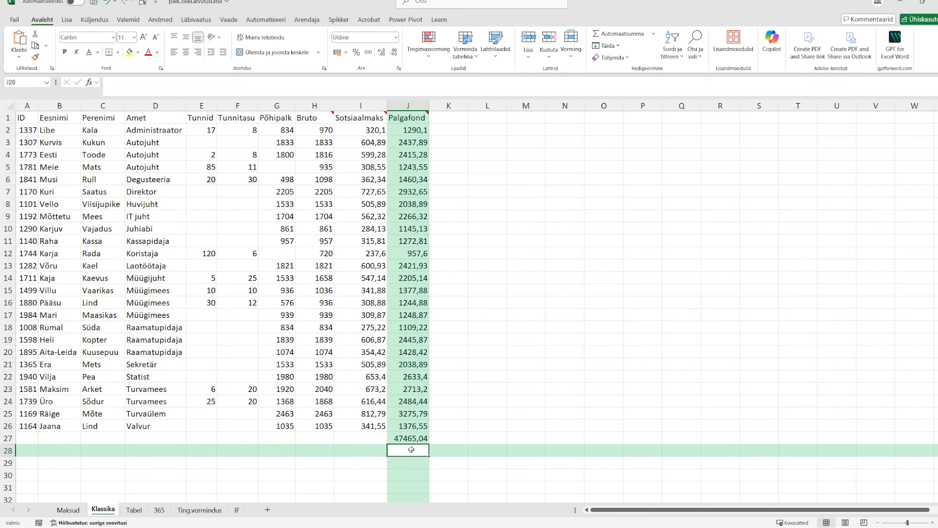
Step: Switch to the Tabel sheet and look over its employee rows, from job titles to hours, hourly rates and base pay
{"action": "left_click", "coordinate": [410, 438]}
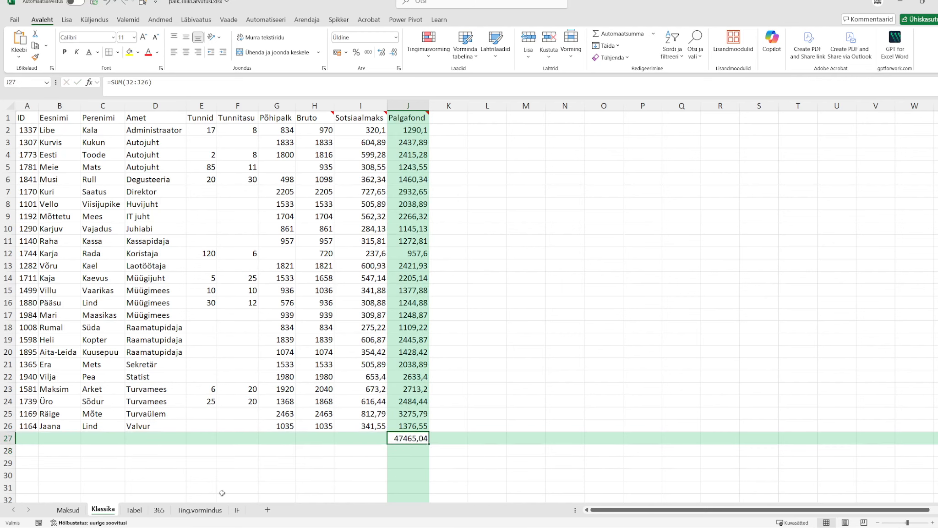
{"action": "left_click", "coordinate": [136, 512]}
{"action": "left_click", "coordinate": [178, 239]}
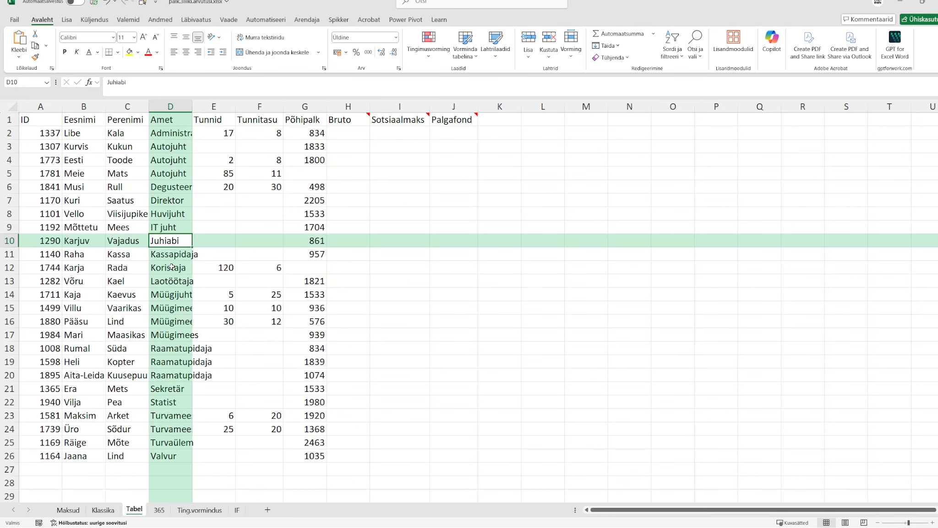
{"action": "left_click", "coordinate": [266, 191]}
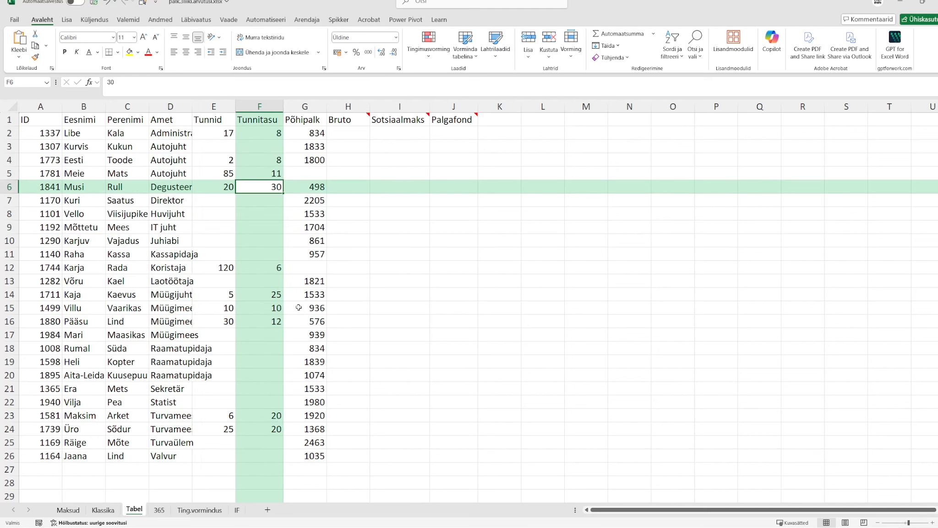
{"action": "left_click", "coordinate": [146, 267]}
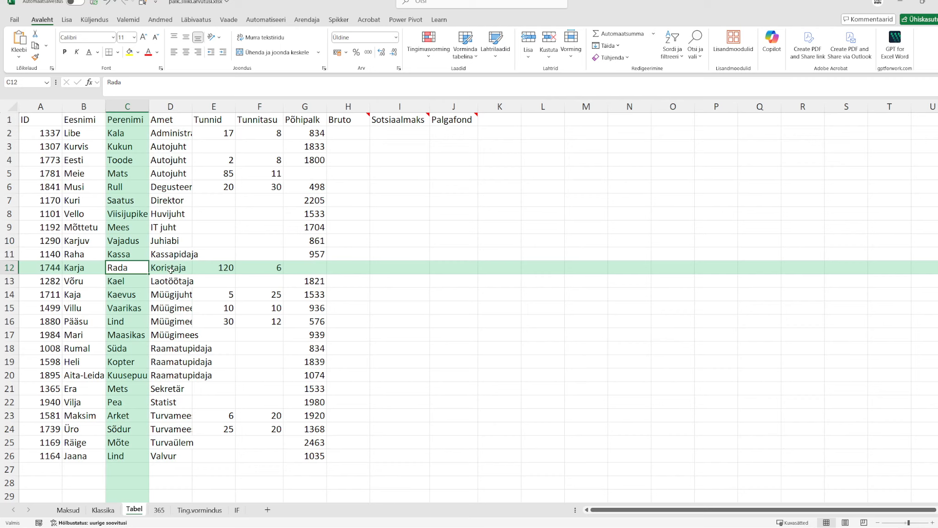
{"action": "left_click", "coordinate": [170, 270]}
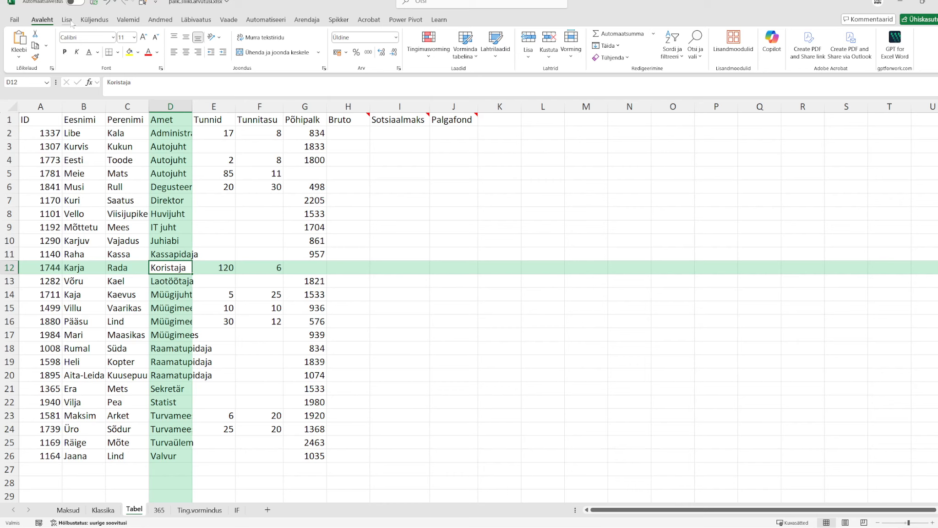
{"action": "left_click", "coordinate": [734, 271]}
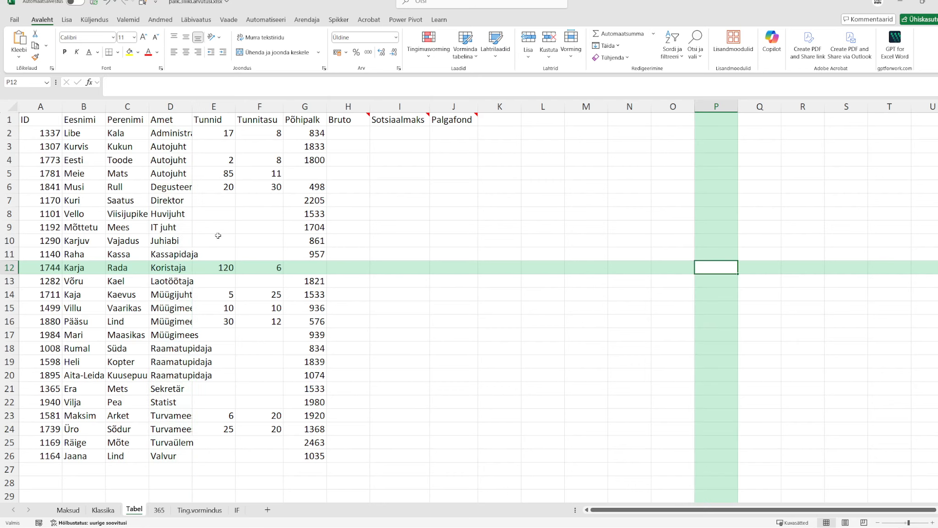
{"action": "left_click", "coordinate": [163, 240]}
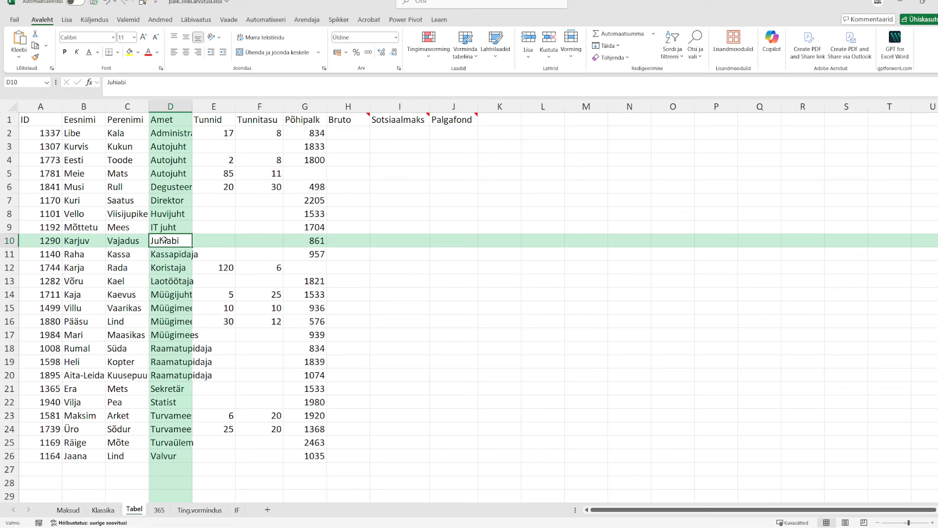
{"action": "left_click", "coordinate": [228, 259]}
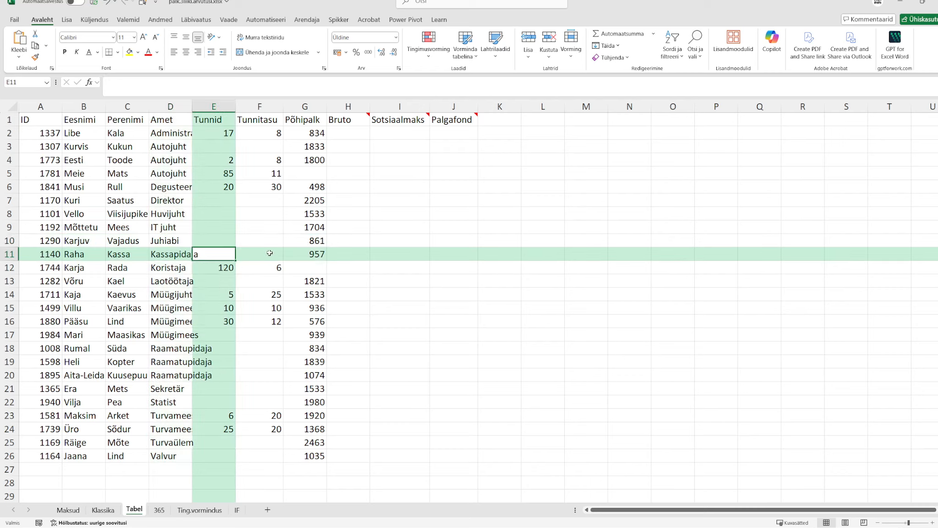
{"action": "left_click", "coordinate": [269, 253]}
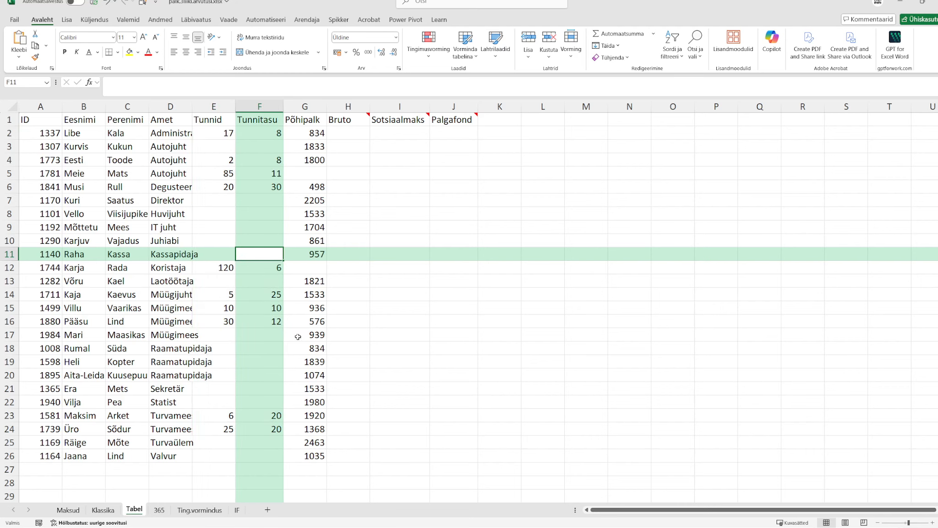
Step: Check how far the contiguous data range on the Tabel sheet extends, including its last column and last row
{"action": "key", "text": "ctrl+a"}
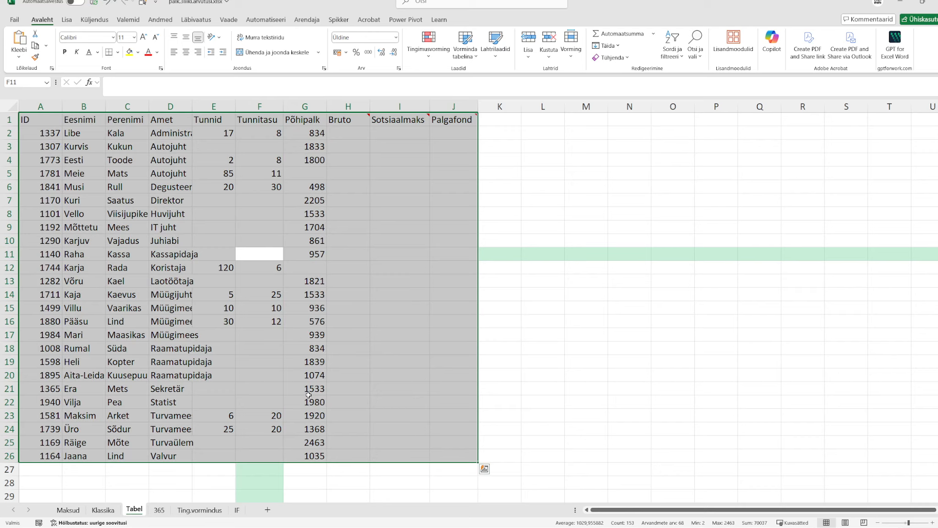
{"action": "left_click", "coordinate": [627, 298]}
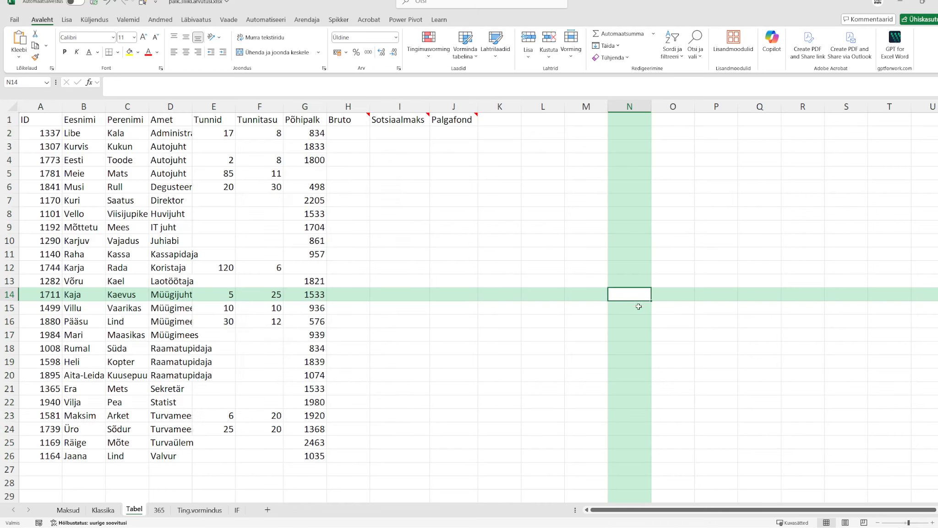
{"action": "key", "text": "ctrl+a"}
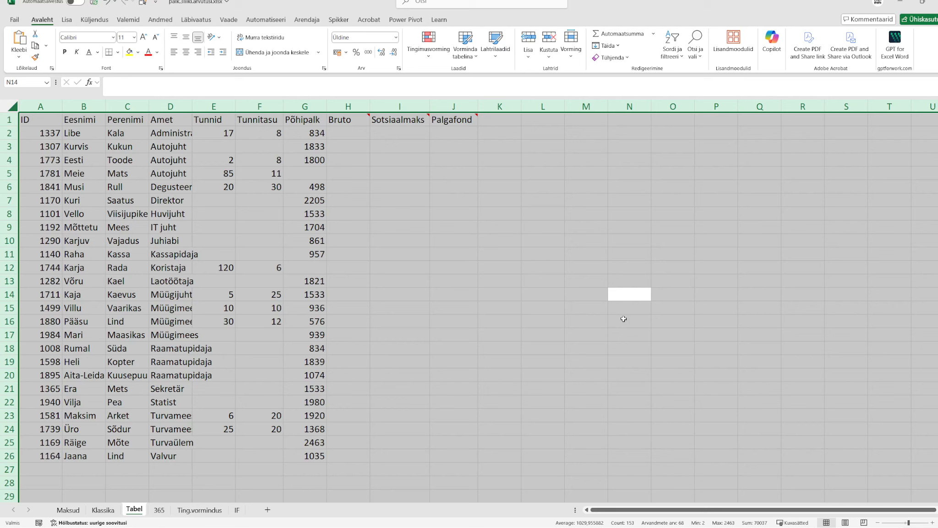
{"action": "left_click", "coordinate": [624, 318]}
{"action": "left_click", "coordinate": [310, 268]}
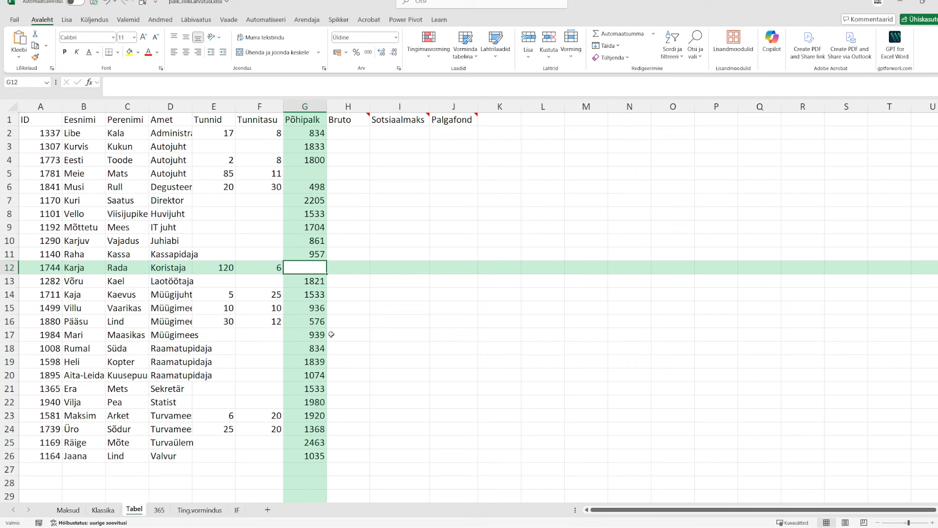
{"action": "left_click", "coordinate": [454, 106]}
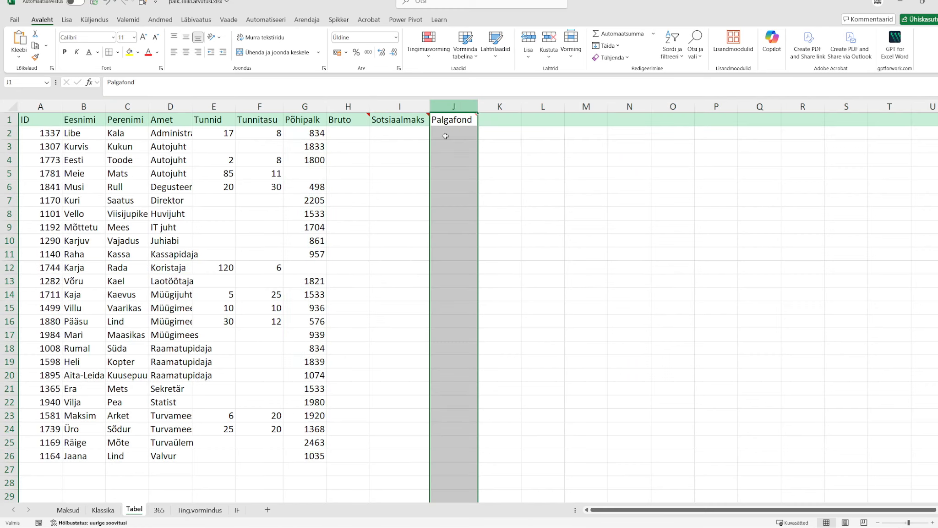
{"action": "left_click", "coordinate": [11, 456]}
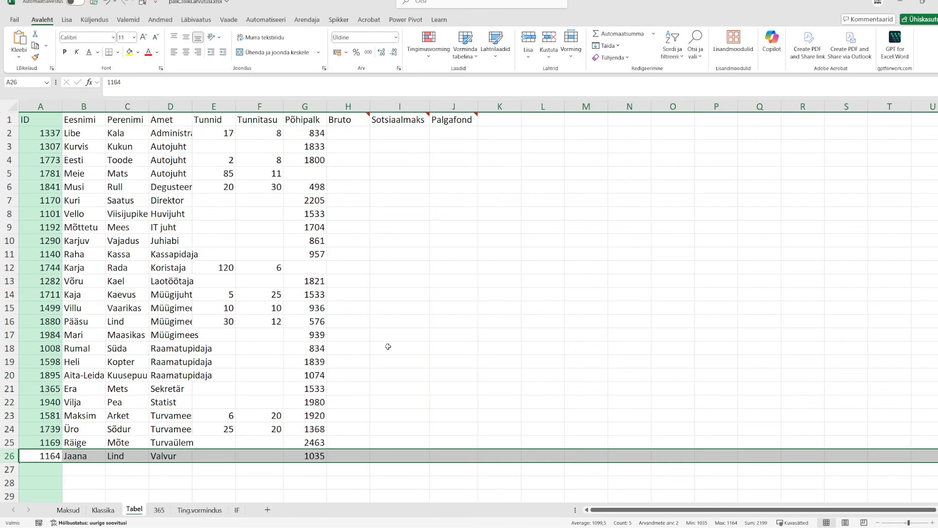
{"action": "left_click", "coordinate": [299, 334]}
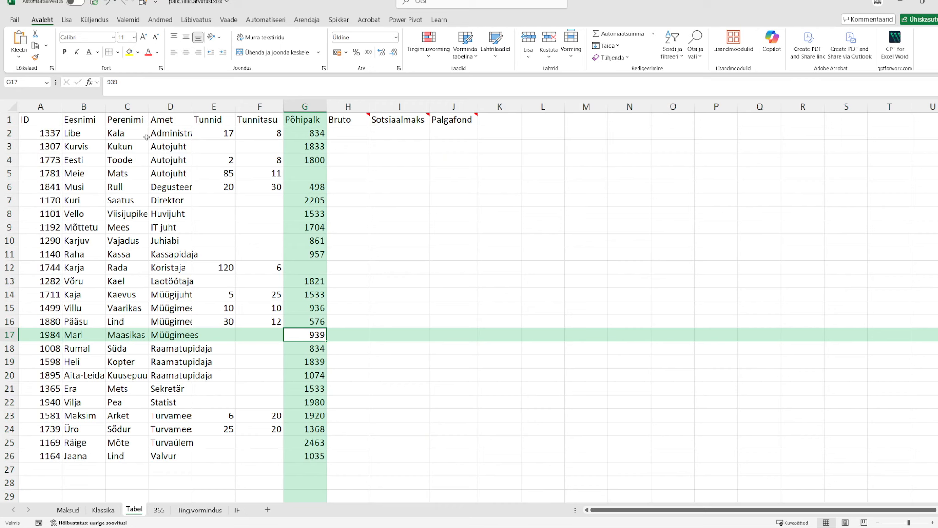
Step: Autofit the widths of columns A to J to their contents and widen the Bruto column a little more
{"action": "left_click_drag", "start_coordinate": [31, 107], "coordinate": [393, 112]}
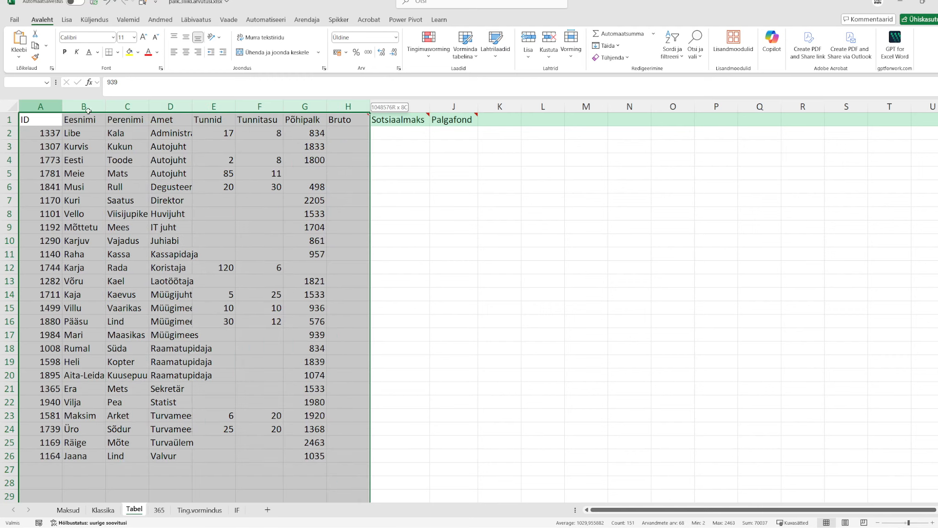
{"action": "left_click_drag", "start_coordinate": [41, 106], "coordinate": [475, 106]}
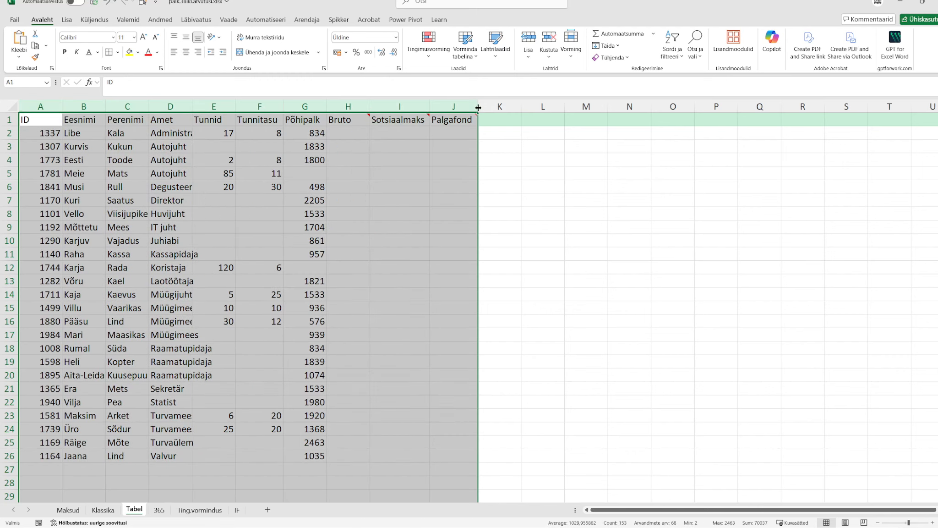
{"action": "double_click", "coordinate": [476, 107]}
{"action": "left_click", "coordinate": [347, 106]}
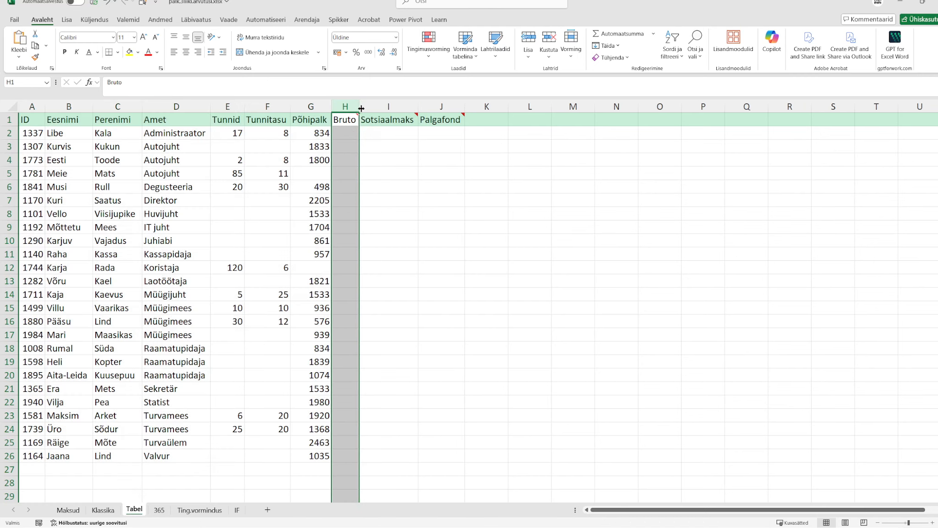
{"action": "left_click_drag", "start_coordinate": [360, 105], "coordinate": [377, 105]}
{"action": "left_click", "coordinate": [399, 209]}
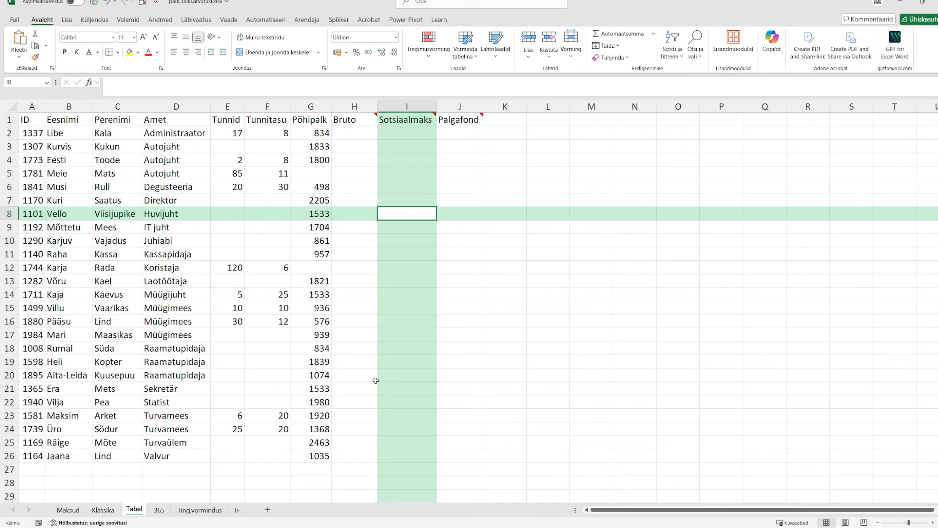
Step: Convert the employee range A1:J26 into an Excel table with headers
{"action": "left_click", "coordinate": [318, 213]}
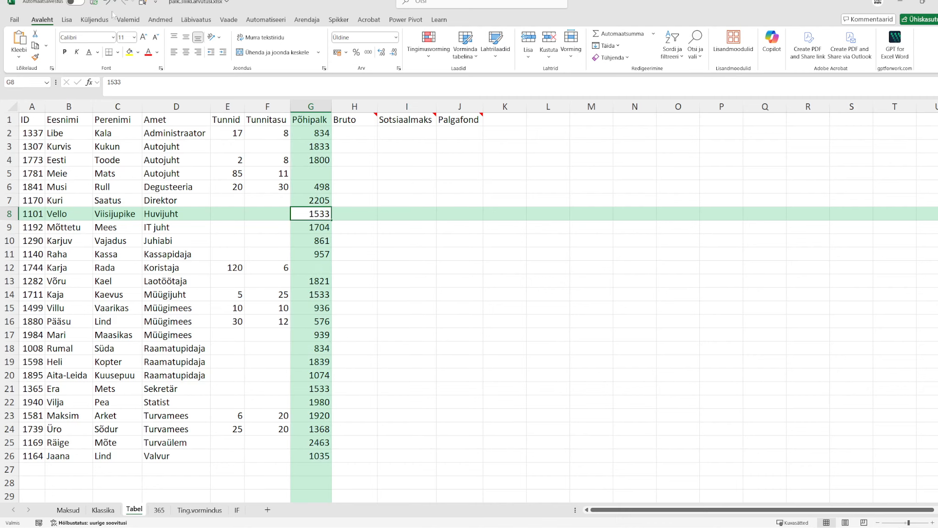
{"action": "left_click", "coordinate": [66, 19]}
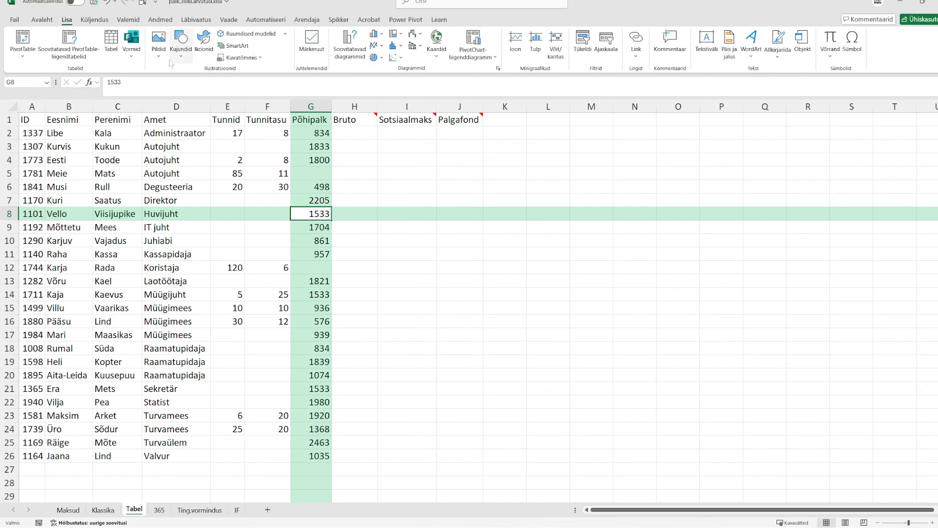
{"action": "left_click", "coordinate": [112, 46]}
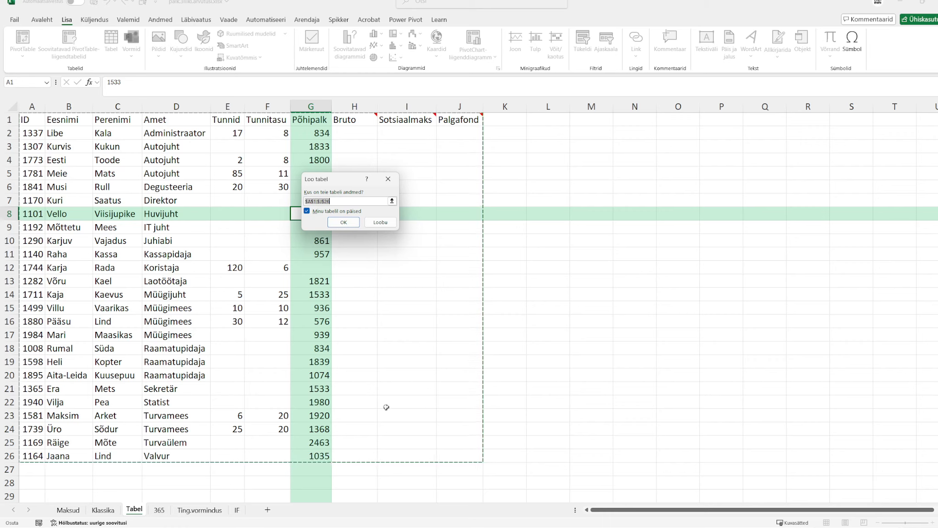
{"action": "left_click", "coordinate": [343, 223]}
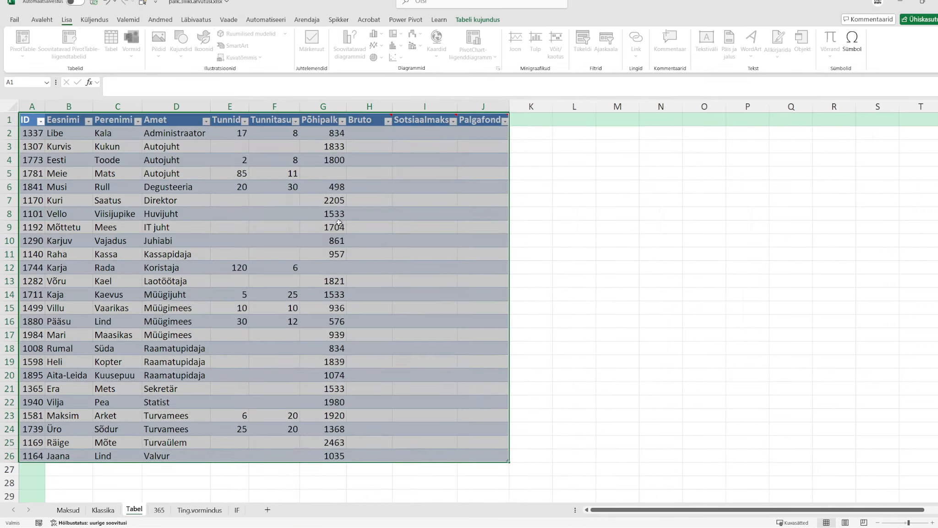
{"action": "left_click", "coordinate": [294, 214]}
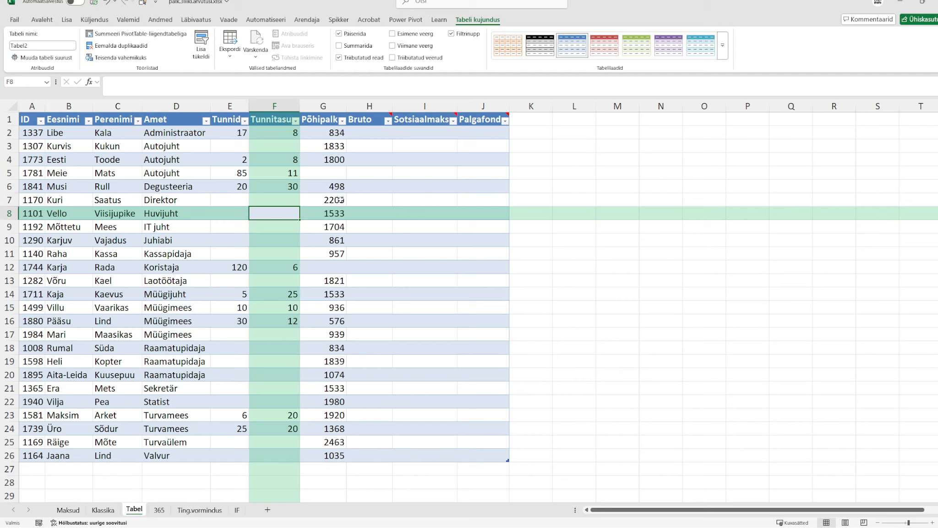
Step: Examine the sorting and text filter options of the Amet column without applying a filter
{"action": "left_click", "coordinate": [206, 120]}
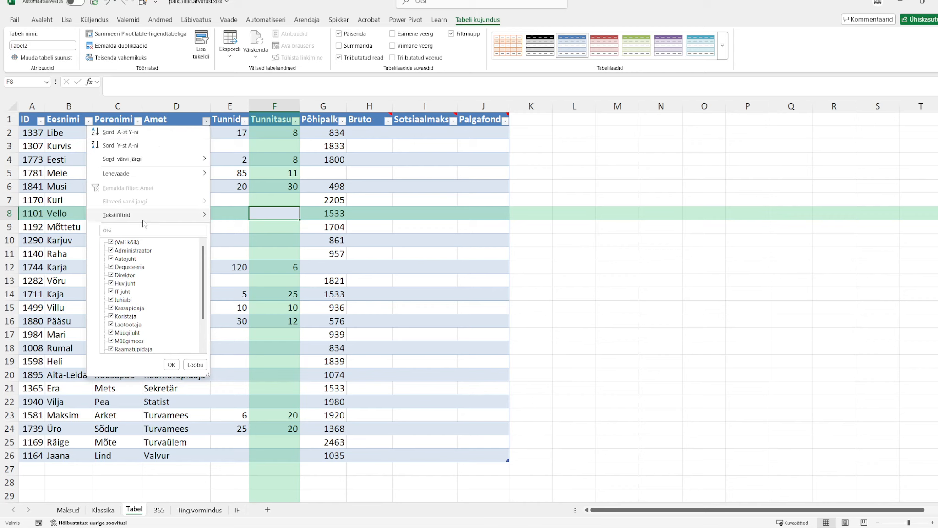
{"action": "mouse_move", "coordinate": [144, 219]}
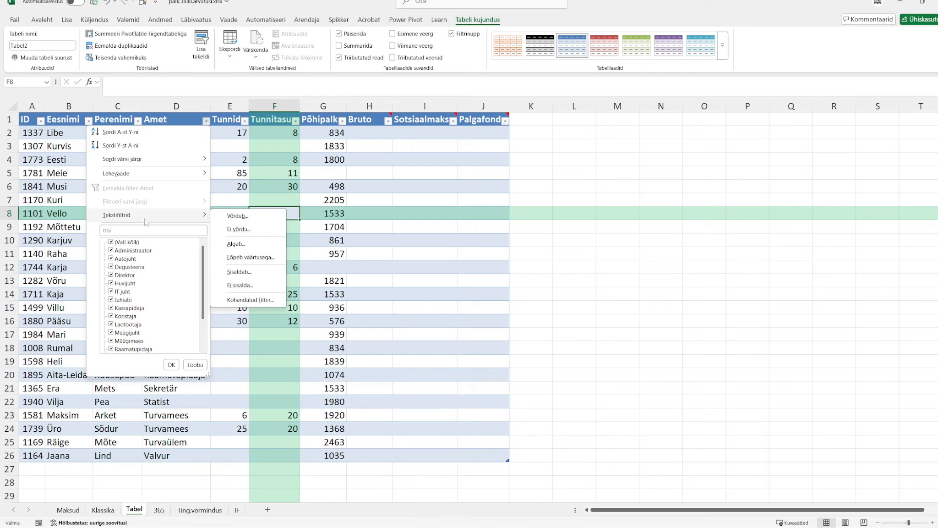
{"action": "left_click", "coordinate": [194, 364]}
Step: Go through the table's rows past the last employee and back, examining how its column headings are displayed
{"action": "scroll", "coordinate": [310, 375], "scroll_direction": "down", "scroll_amount": 1}
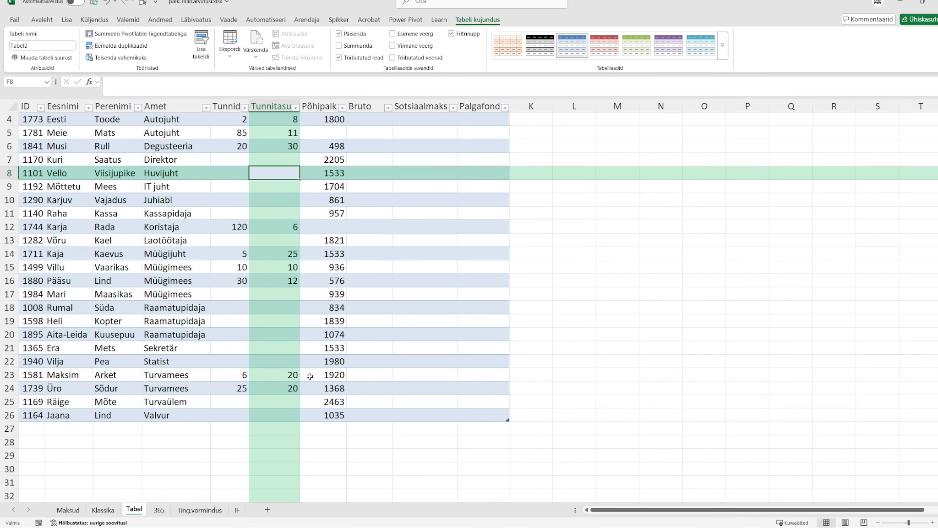
{"action": "scroll", "coordinate": [291, 320], "scroll_direction": "up", "scroll_amount": 1}
{"action": "scroll", "coordinate": [292, 319], "scroll_direction": "down", "scroll_amount": 1}
{"action": "scroll", "coordinate": [291, 319], "scroll_direction": "down", "scroll_amount": 3}
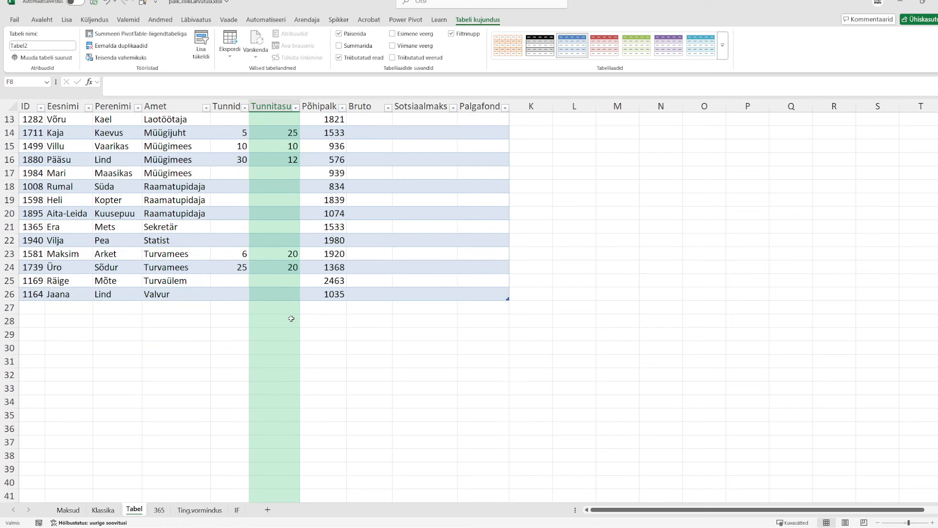
{"action": "scroll", "coordinate": [291, 318], "scroll_direction": "up", "scroll_amount": 4}
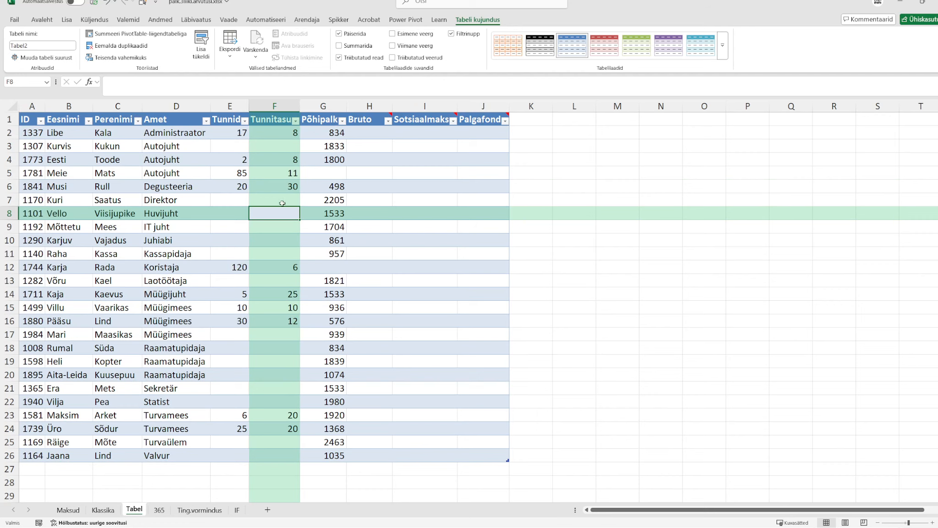
{"action": "scroll", "coordinate": [270, 278], "scroll_direction": "down", "scroll_amount": 1}
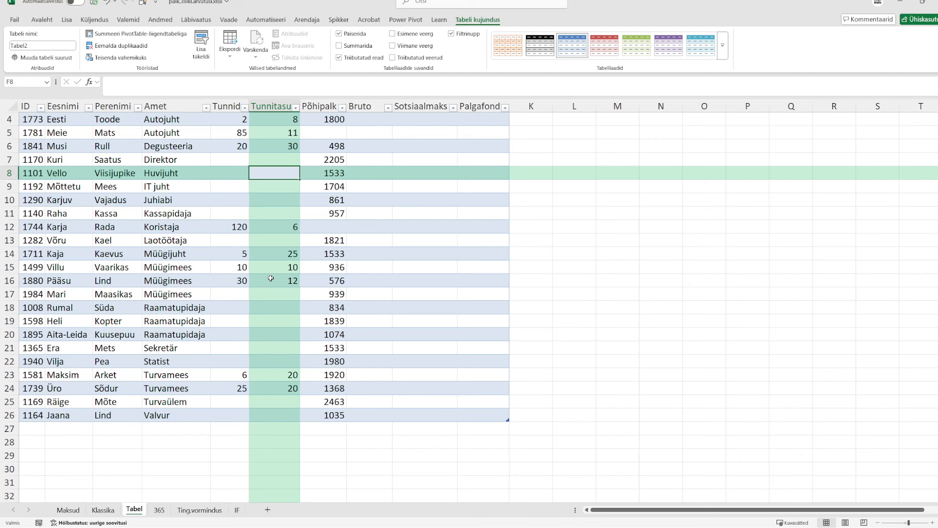
{"action": "scroll", "coordinate": [271, 278], "scroll_direction": "down", "scroll_amount": 1}
{"action": "scroll", "coordinate": [271, 278], "scroll_direction": "up", "scroll_amount": 2}
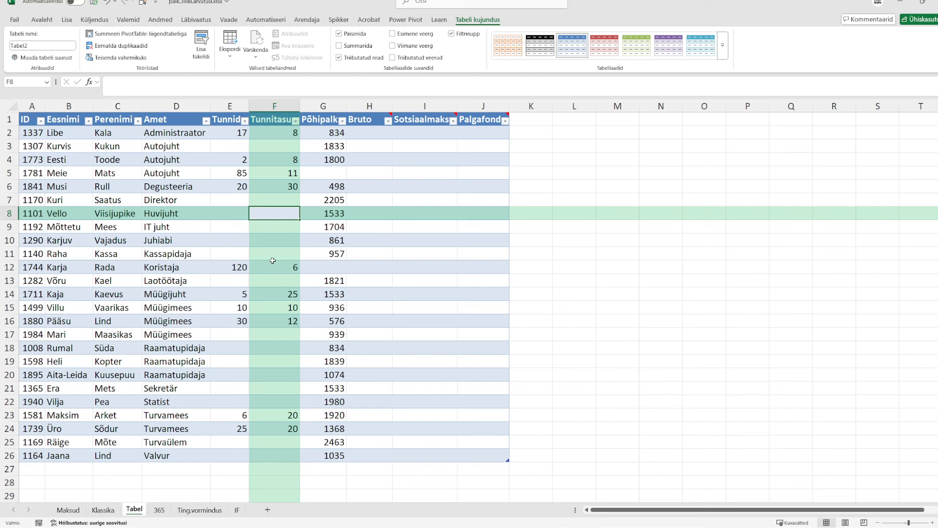
{"action": "left_click", "coordinate": [375, 132]}
{"action": "type", "text": "="}
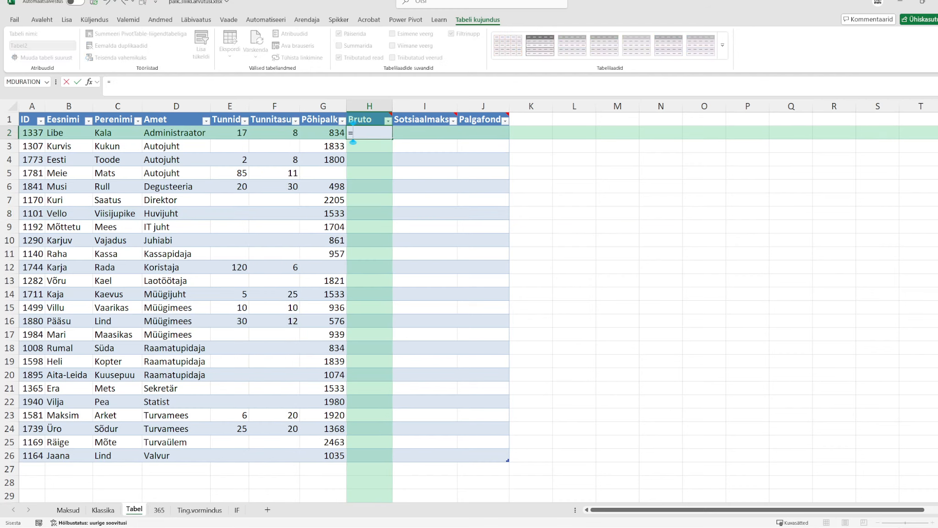
{"action": "left_click", "coordinate": [316, 130]}
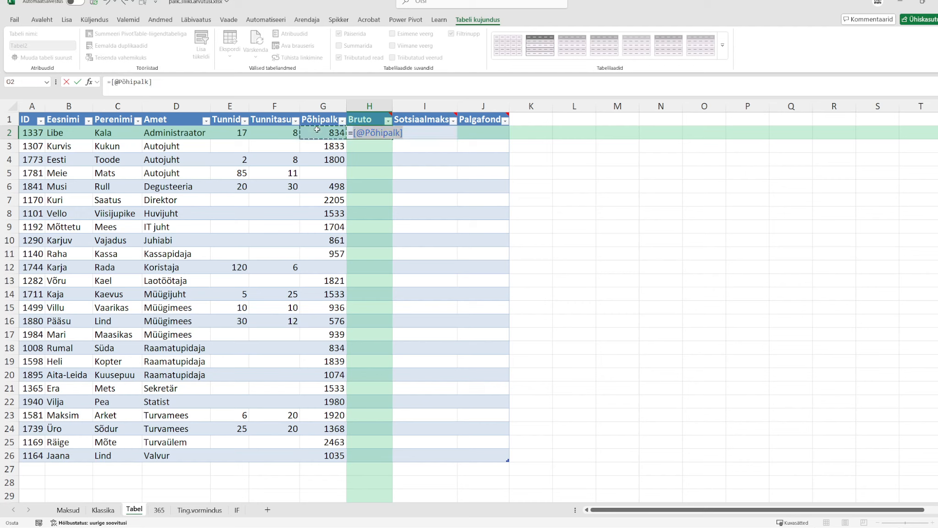
{"action": "type", "text": "+"}
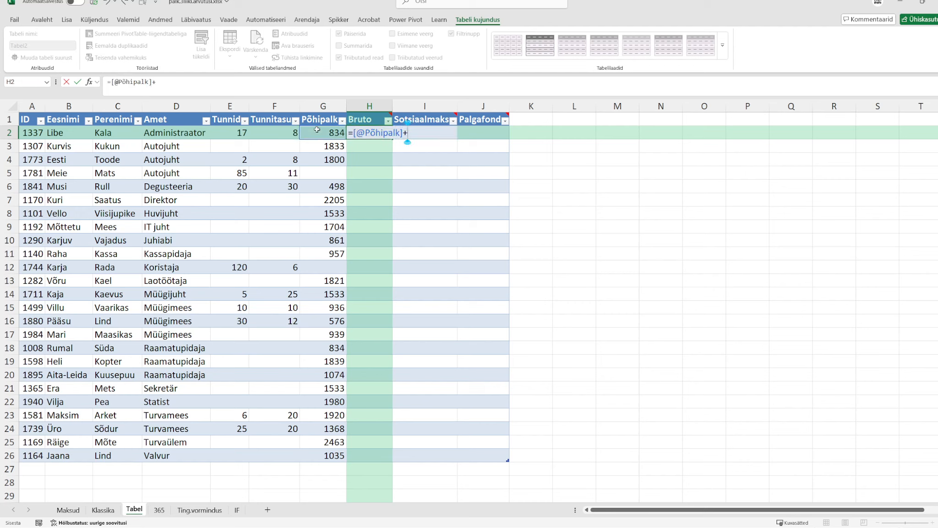
{"action": "left_click", "coordinate": [232, 131]}
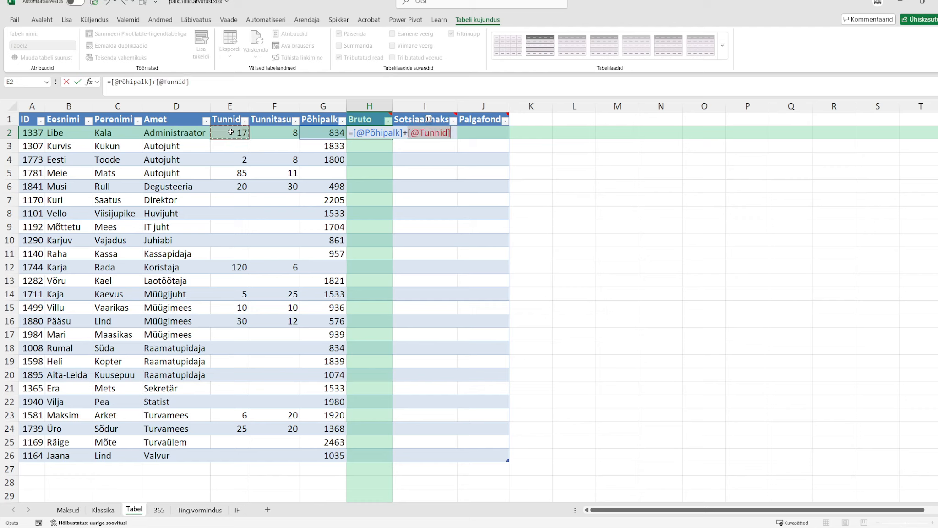
{"action": "type", "text": "*"}
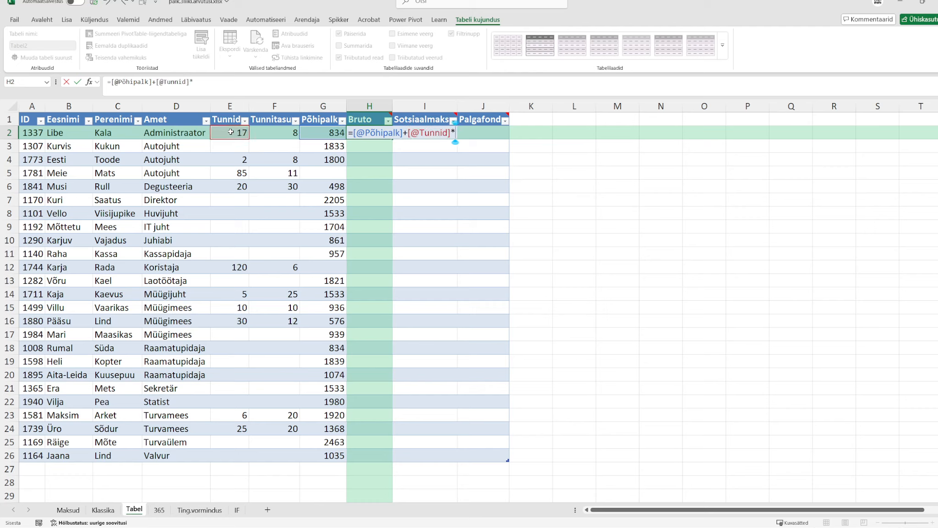
{"action": "left_click", "coordinate": [264, 133]}
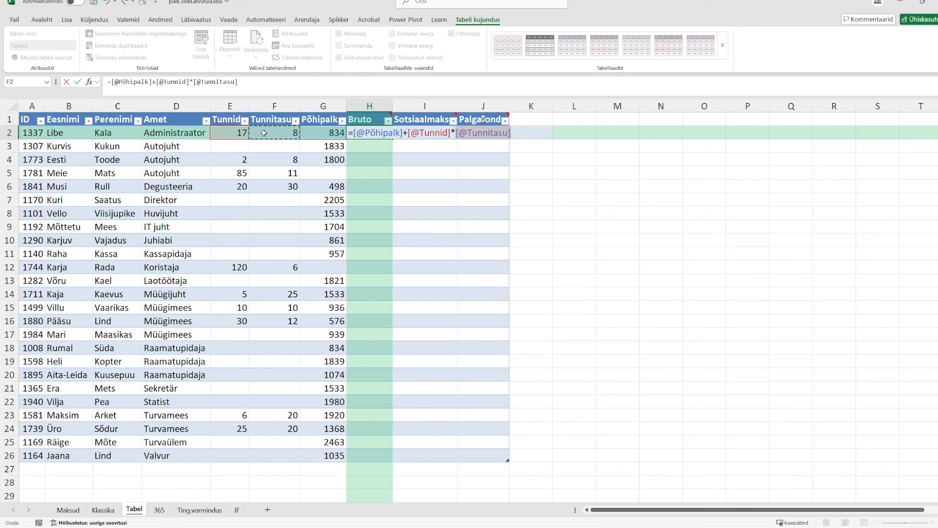
{"action": "key", "text": "ctrl+Return"}
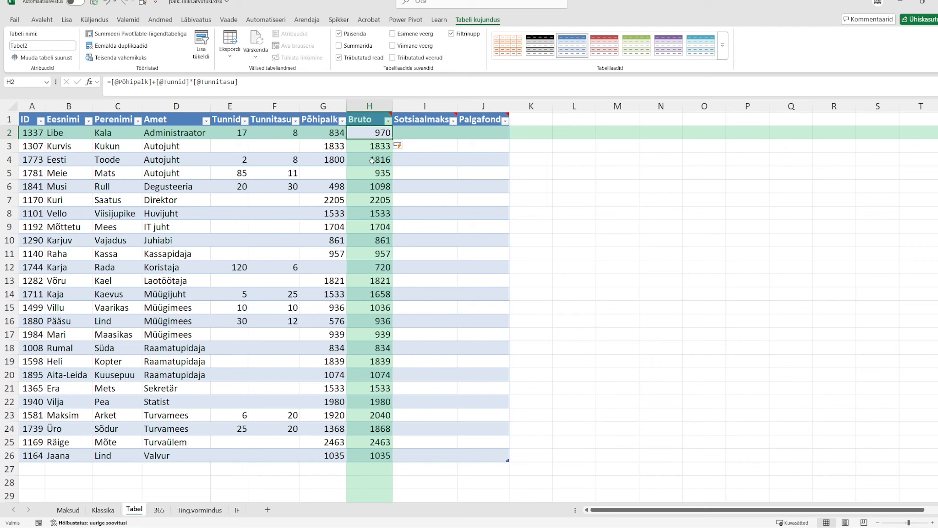
{"action": "double_click", "coordinate": [372, 132]}
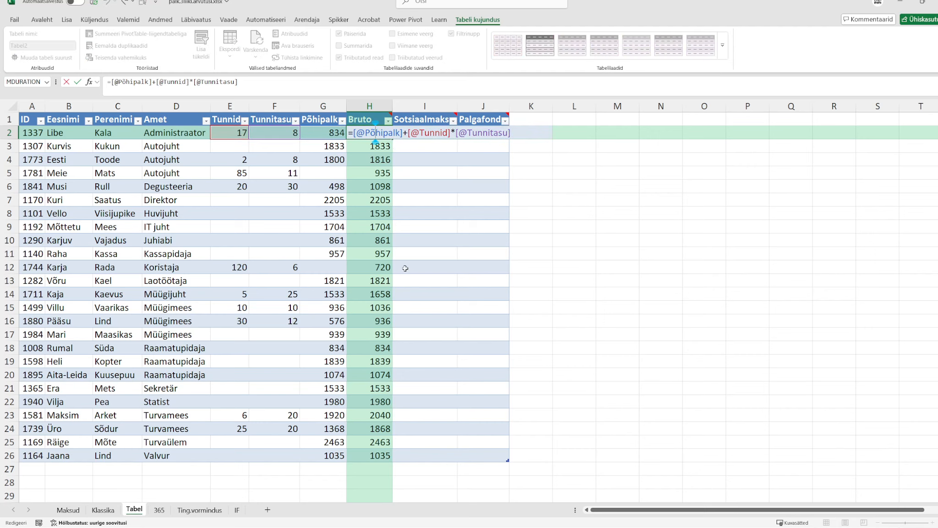
{"action": "key", "text": "Escape"}
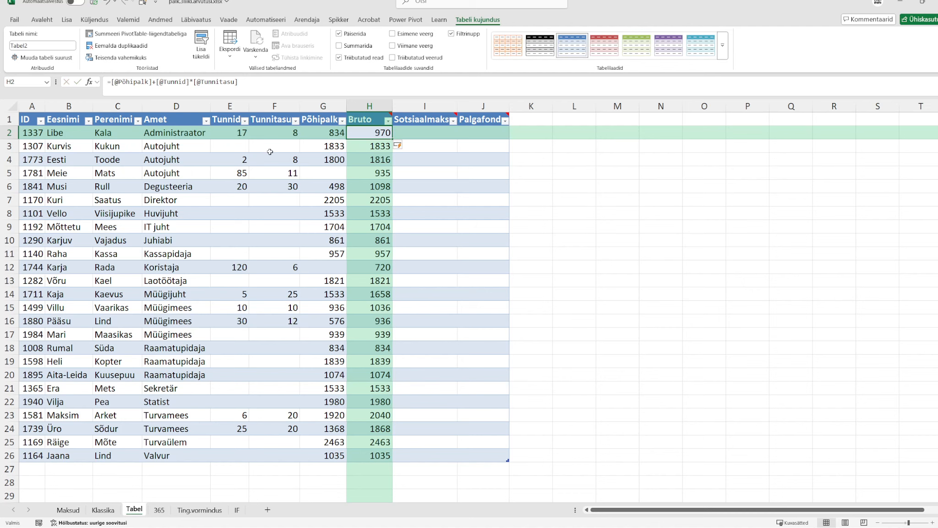
Step: Rename the Tunnid column heading as Tund and check the column reference in the Bruto formula in H2
{"action": "left_click", "coordinate": [223, 120]}
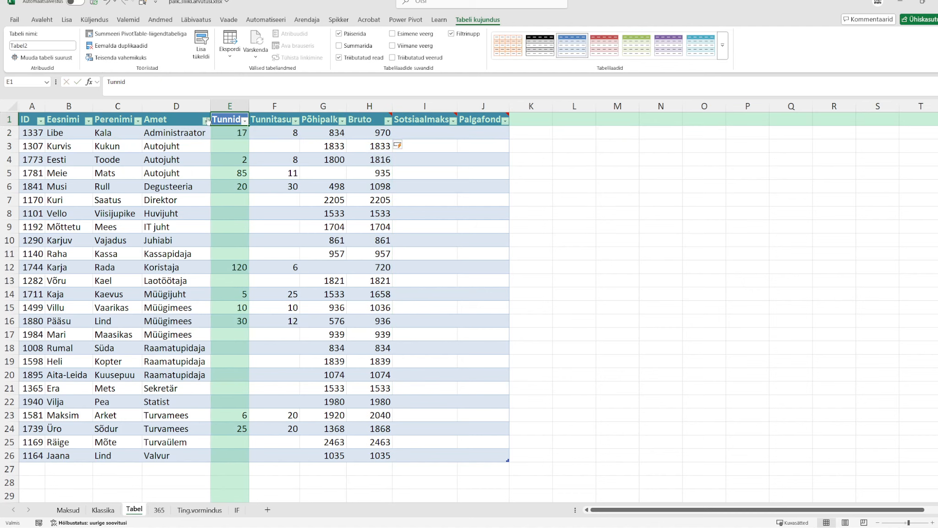
{"action": "left_click", "coordinate": [164, 80]}
{"action": "key", "text": "BackSpace"}
{"action": "key", "text": "BackSpace"}
{"action": "key", "text": "BackSpace"}
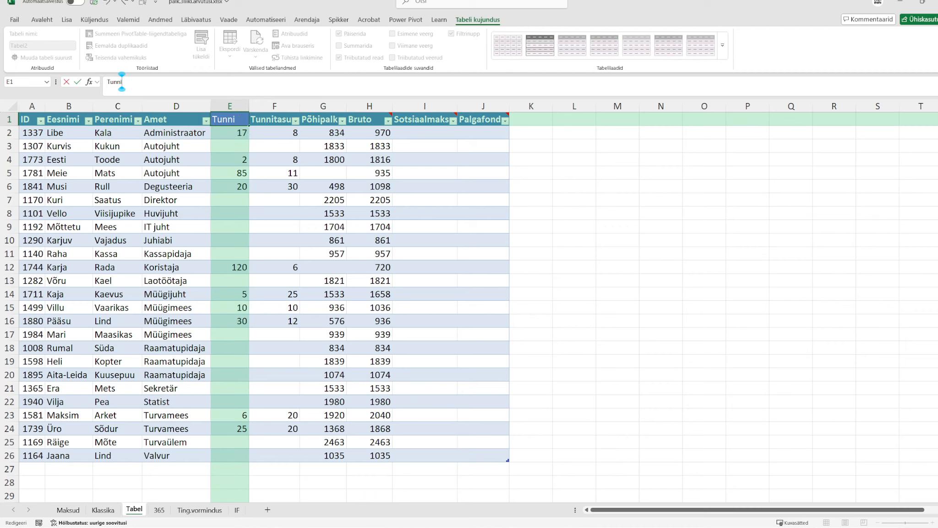
{"action": "type", "text": "d"}
{"action": "key", "text": "Return"}
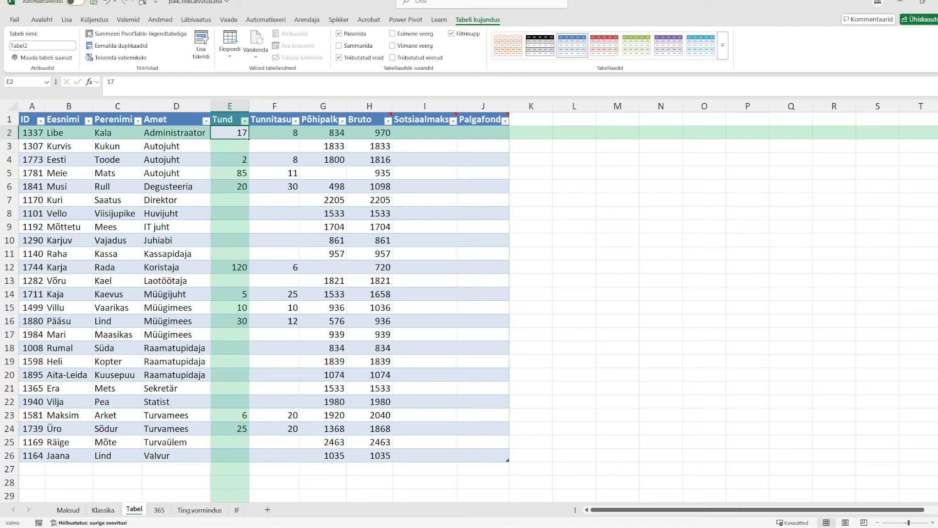
{"action": "double_click", "coordinate": [386, 135]}
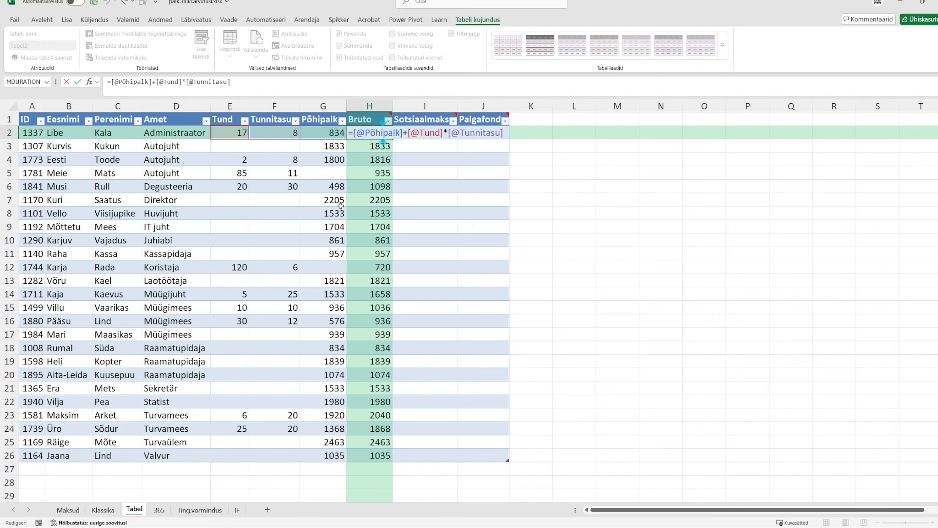
{"action": "key", "text": "Escape"}
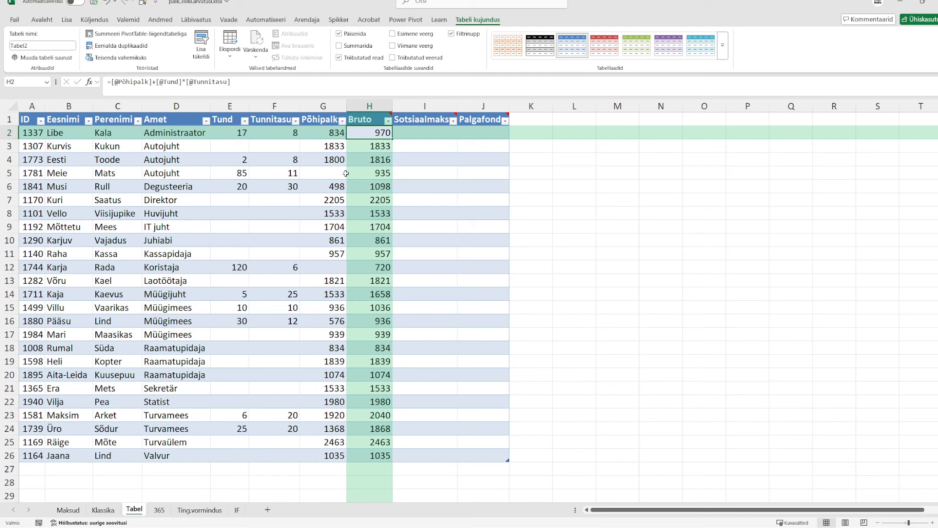
{"action": "left_click", "coordinate": [416, 132]}
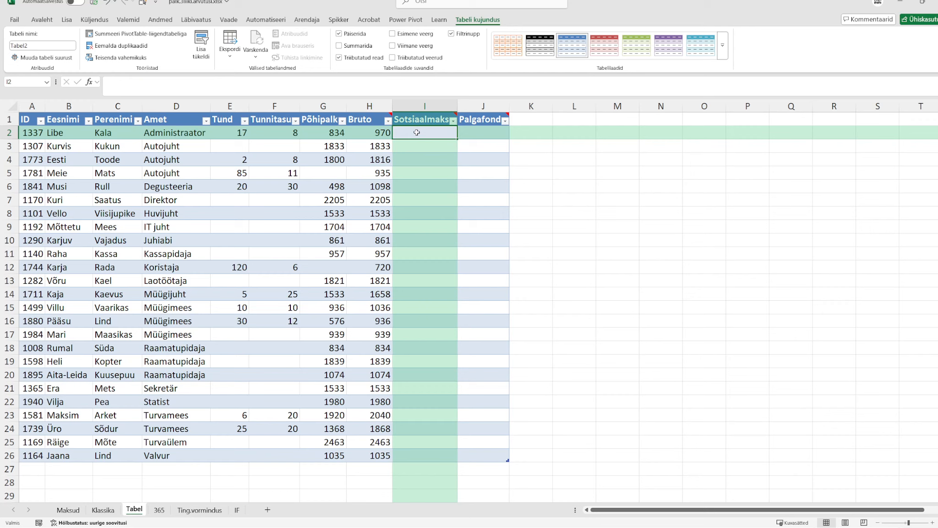
{"action": "type", "text": "="}
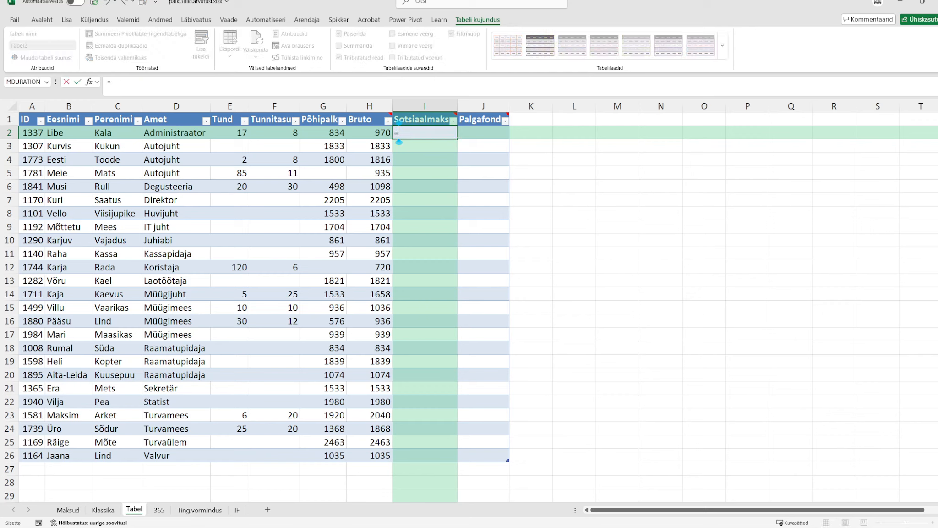
{"action": "left_click", "coordinate": [372, 132]}
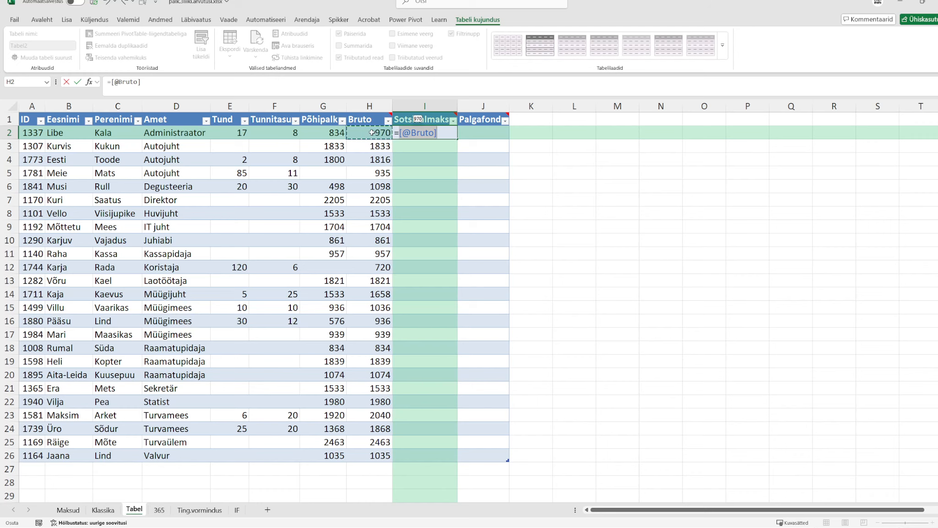
{"action": "type", "text": "*"}
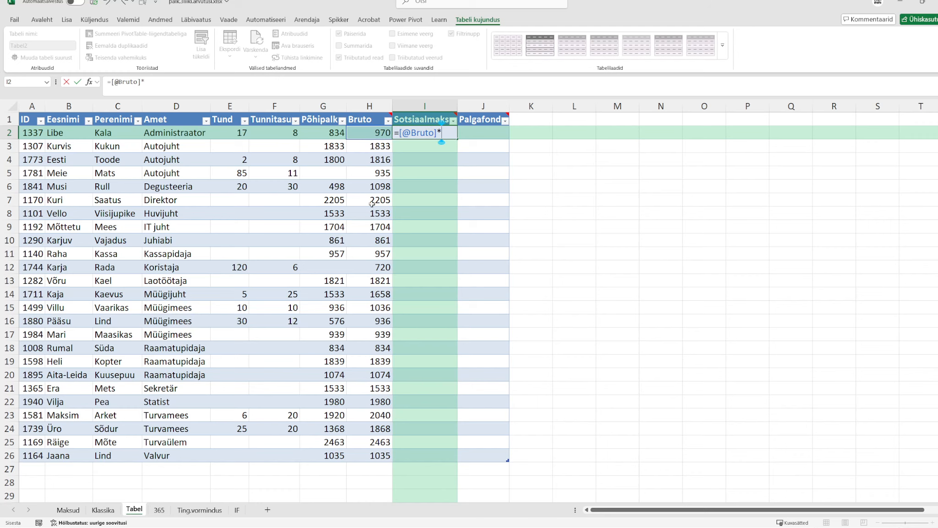
{"action": "left_click", "coordinate": [68, 509]}
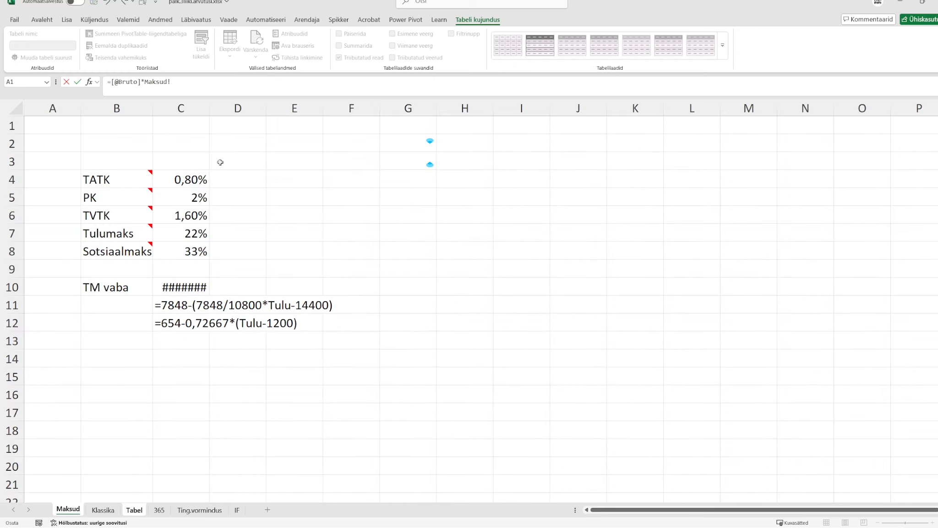
{"action": "left_click", "coordinate": [188, 255]}
{"action": "key", "text": "Return"}
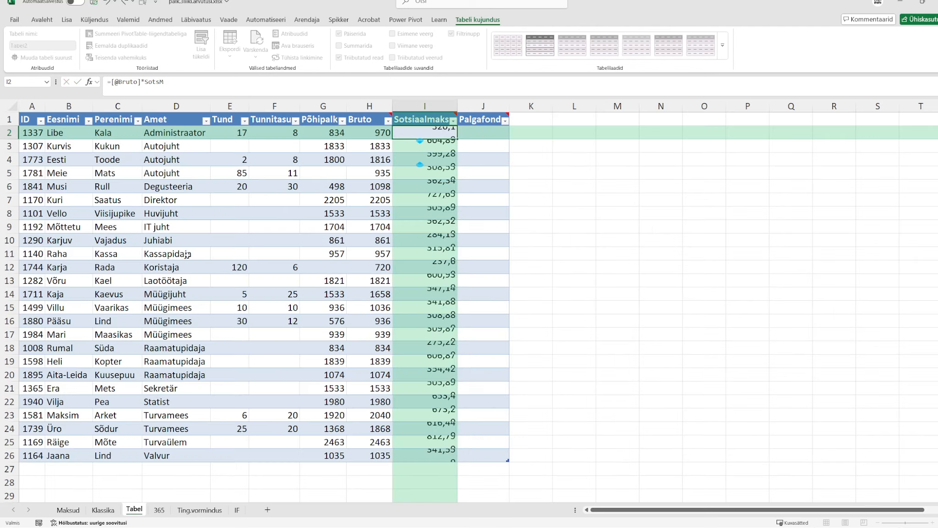
{"action": "double_click", "coordinate": [428, 130]}
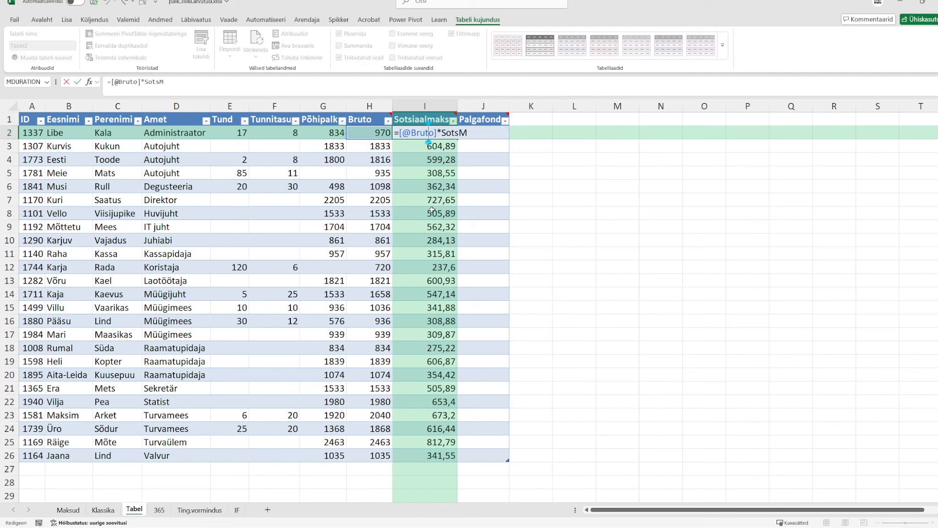
{"action": "key", "text": "Return"}
{"action": "left_click", "coordinate": [477, 133]}
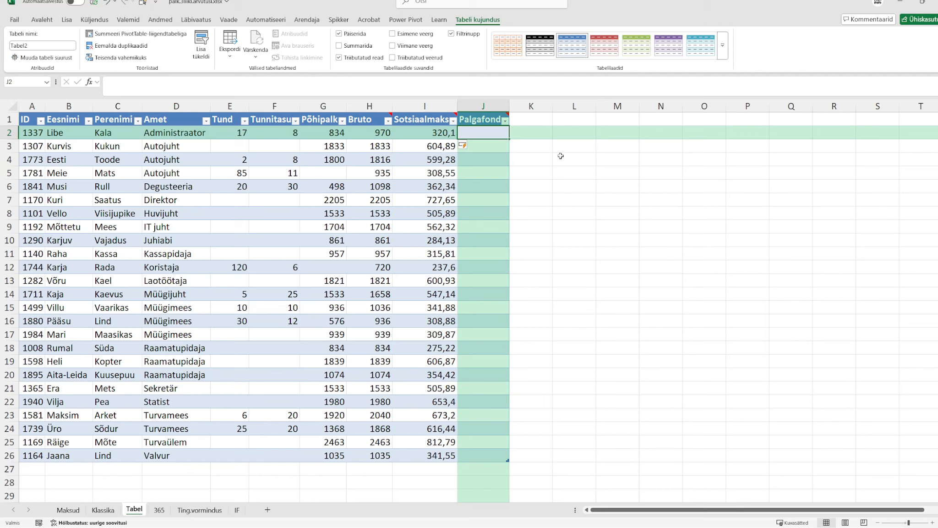
{"action": "type", "text": "="}
{"action": "left_click", "coordinate": [431, 138]}
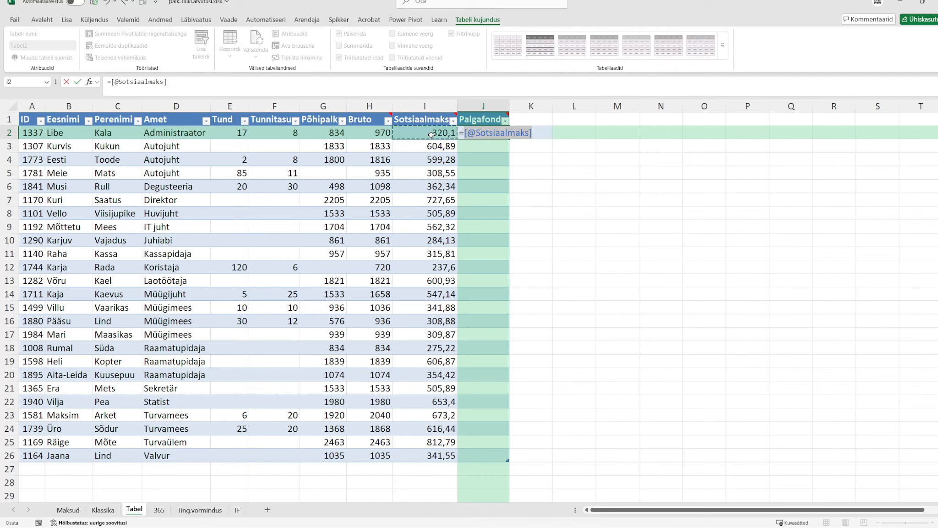
{"action": "type", "text": "+"}
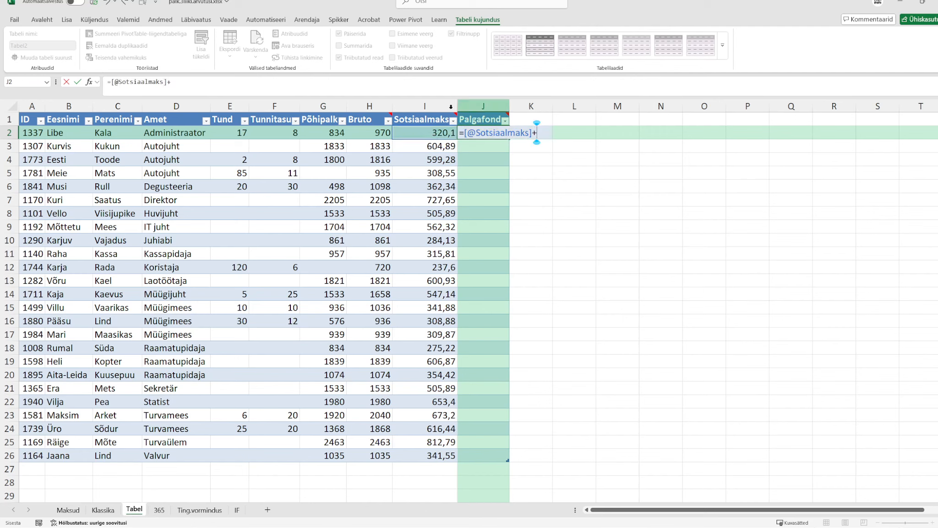
{"action": "left_click", "coordinate": [374, 133]}
{"action": "key", "text": "ctrl+Return"}
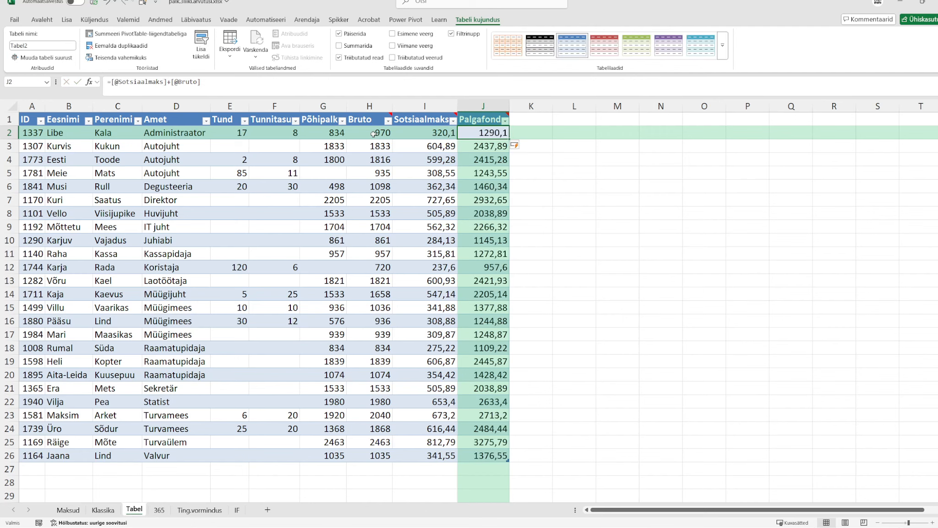
{"action": "left_click", "coordinate": [455, 245]}
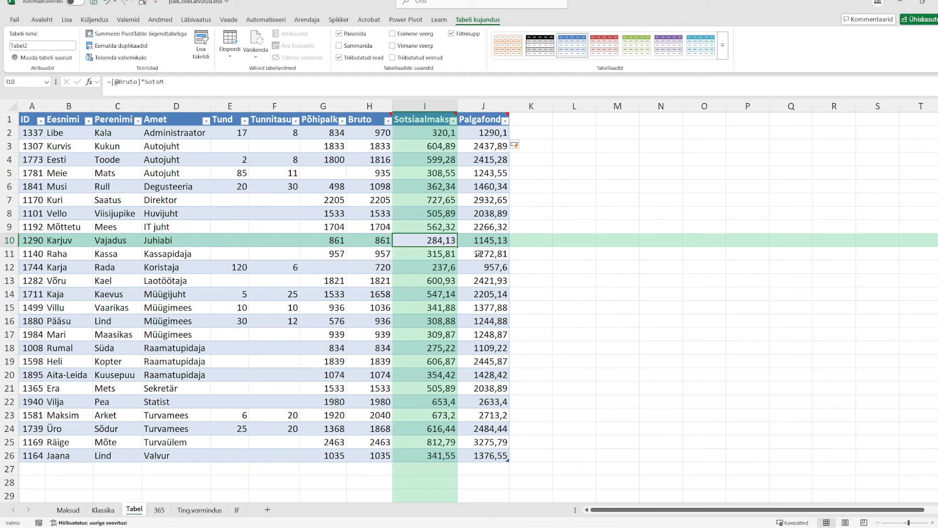
{"action": "left_click", "coordinate": [197, 230]}
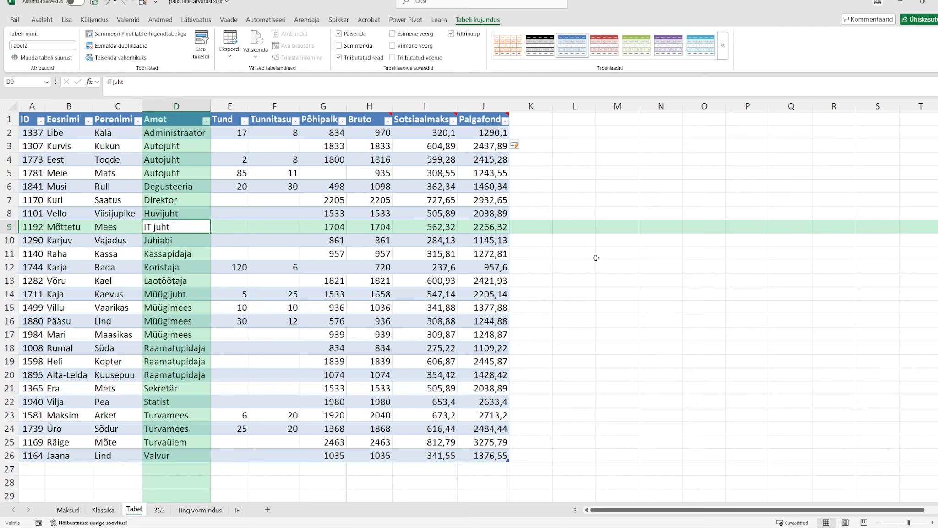
{"action": "left_click", "coordinate": [611, 255]}
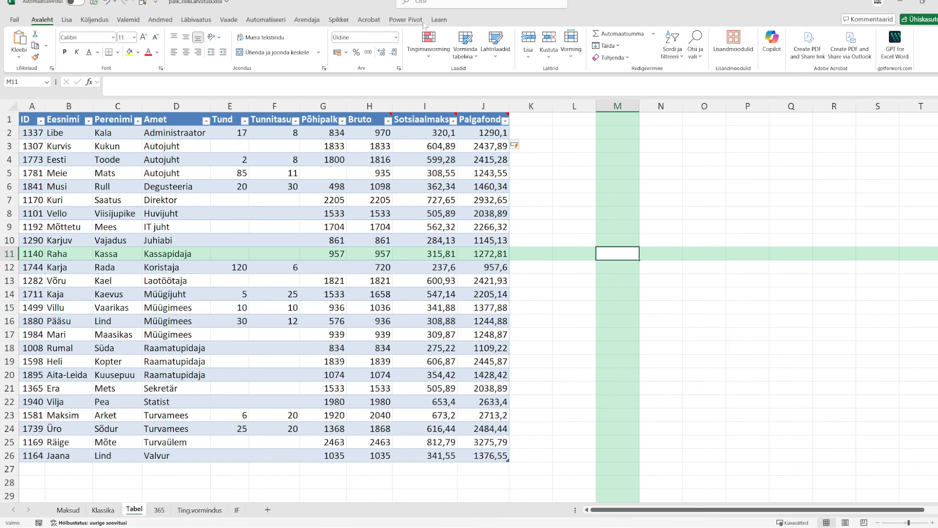
Step: Rename the employee table as Palk
{"action": "left_click", "coordinate": [282, 228]}
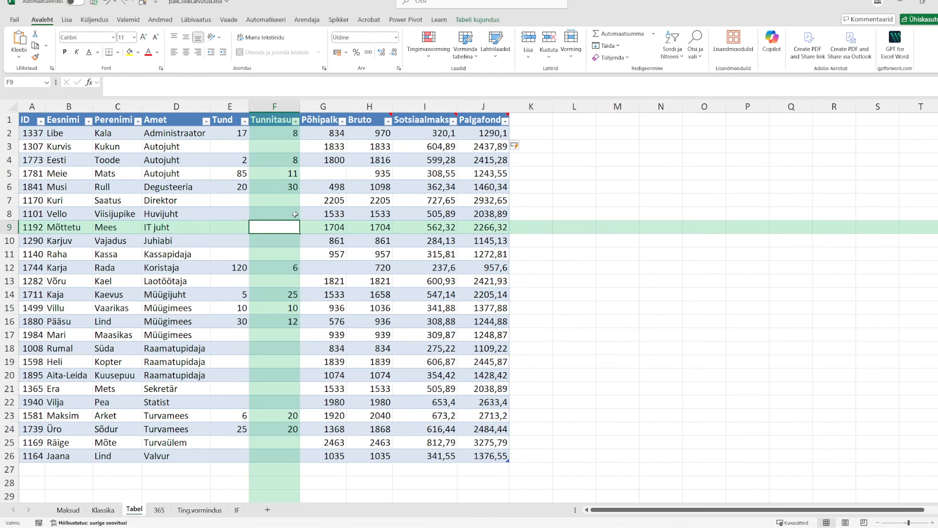
{"action": "left_click", "coordinate": [487, 20]}
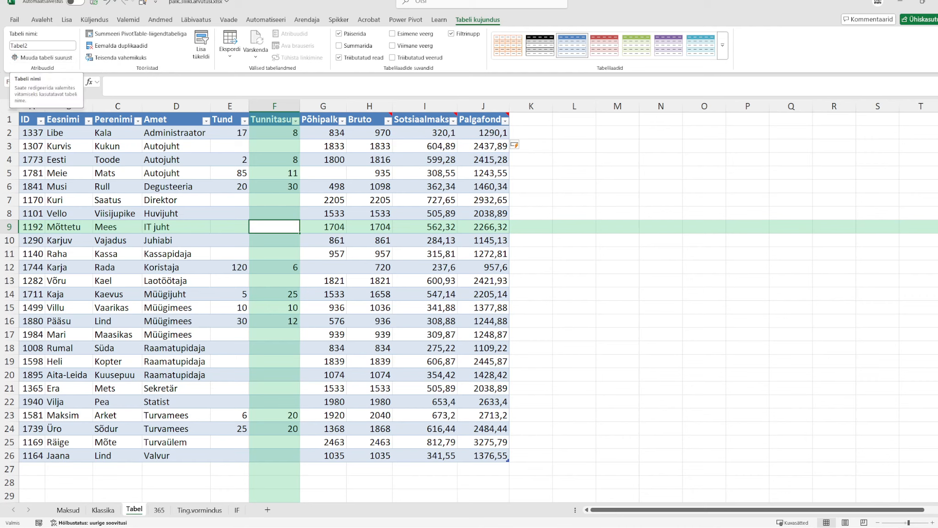
{"action": "left_click", "coordinate": [146, 266]}
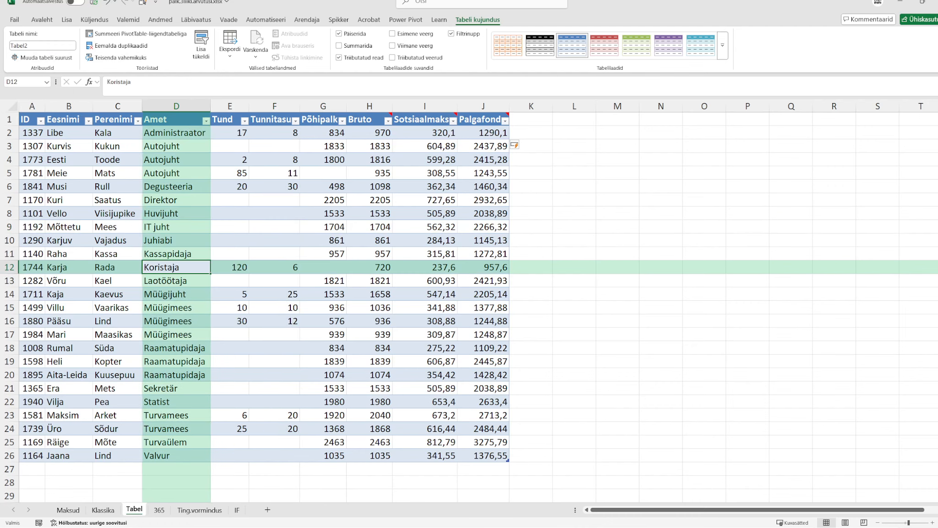
{"action": "left_click", "coordinate": [38, 46]}
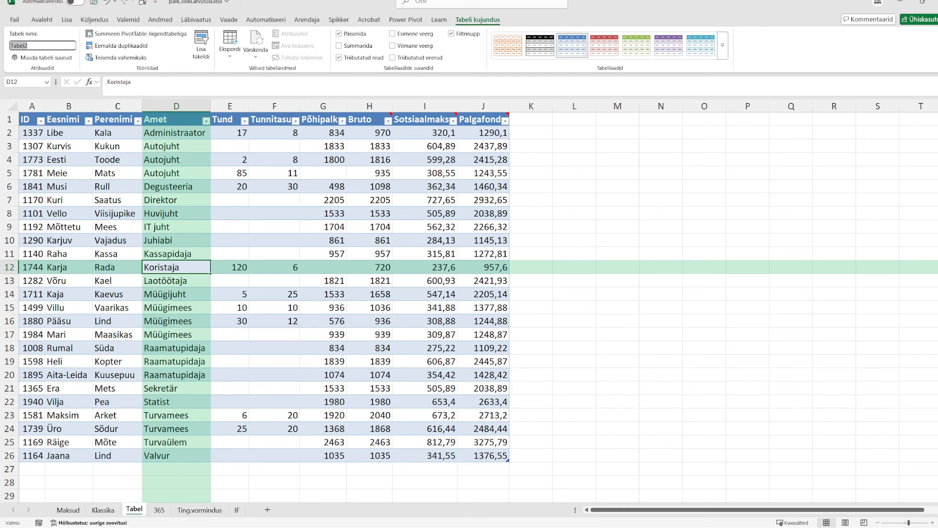
{"action": "type", "text": "Palk"}
{"action": "key", "text": "Return"}
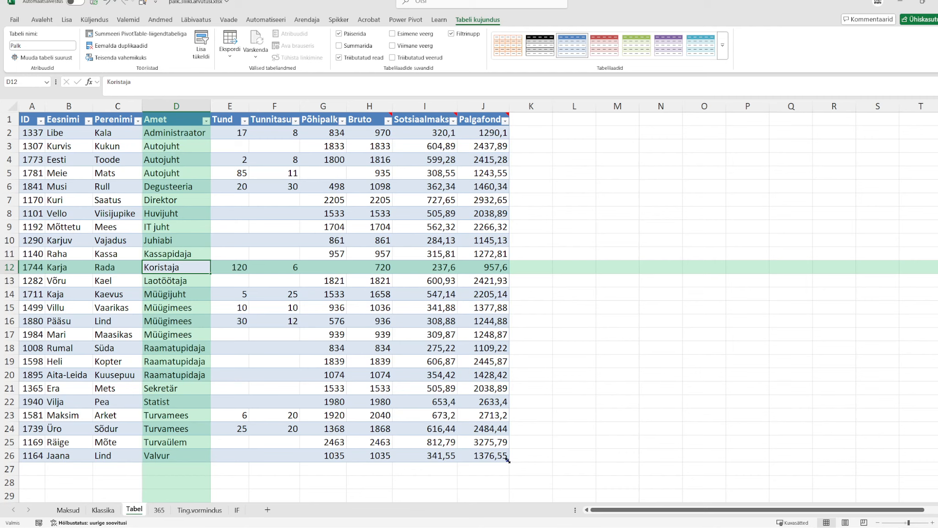
Step: Extend the table with a new employee row by entering an ID in A27, directly below the last employee
{"action": "left_click", "coordinate": [41, 469]}
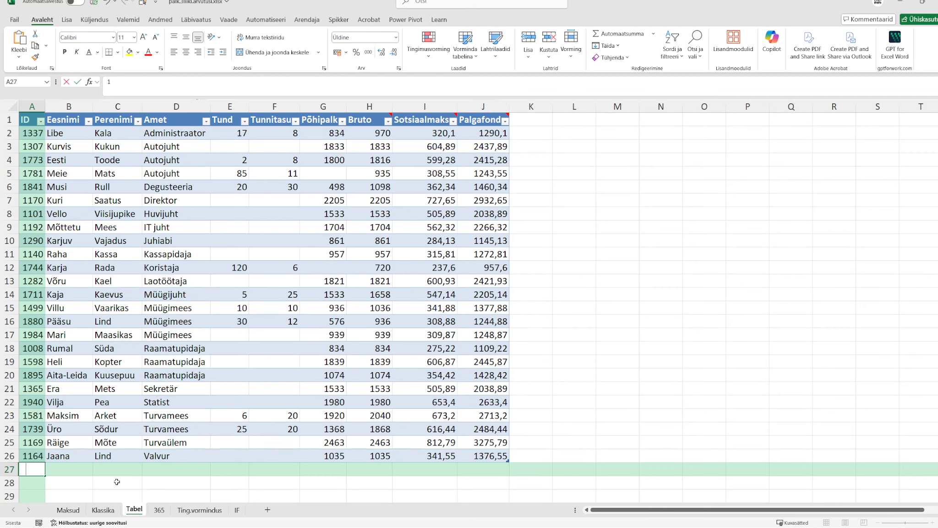
{"action": "type", "text": "123"}
{"action": "key", "text": "Tab"}
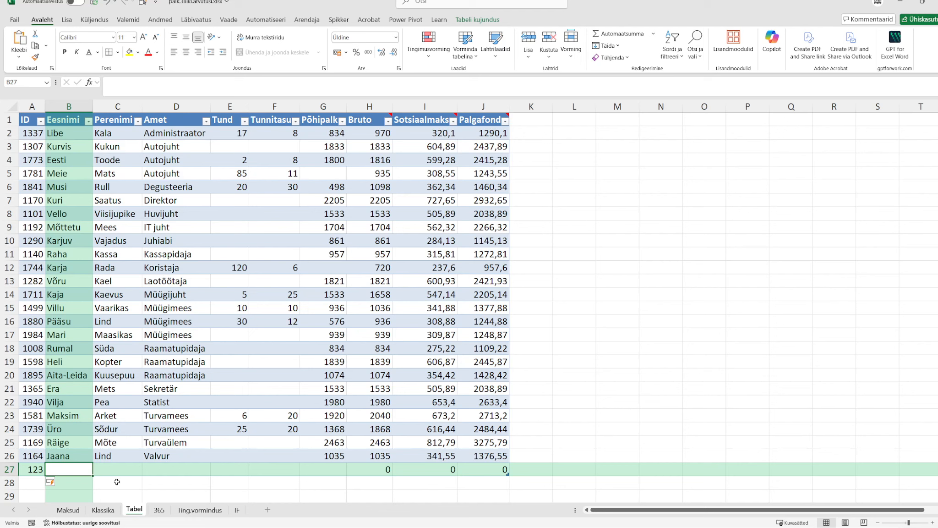
Step: Correct the ID in the new row 27 and fill in the employee's first name and surname
{"action": "key", "text": "shift+Tab"}
{"action": "type", "text": "1234"}
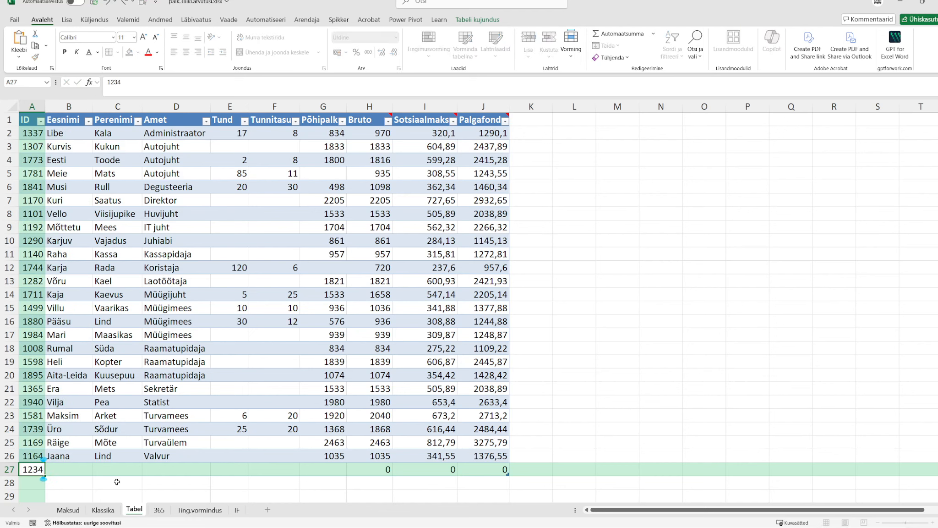
{"action": "key", "text": "Tab"}
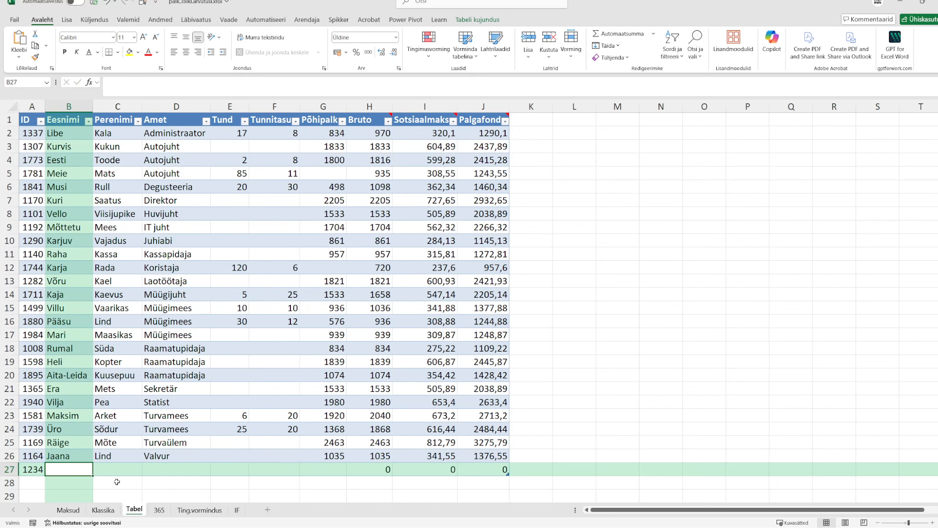
{"action": "type", "text": "Kukun"}
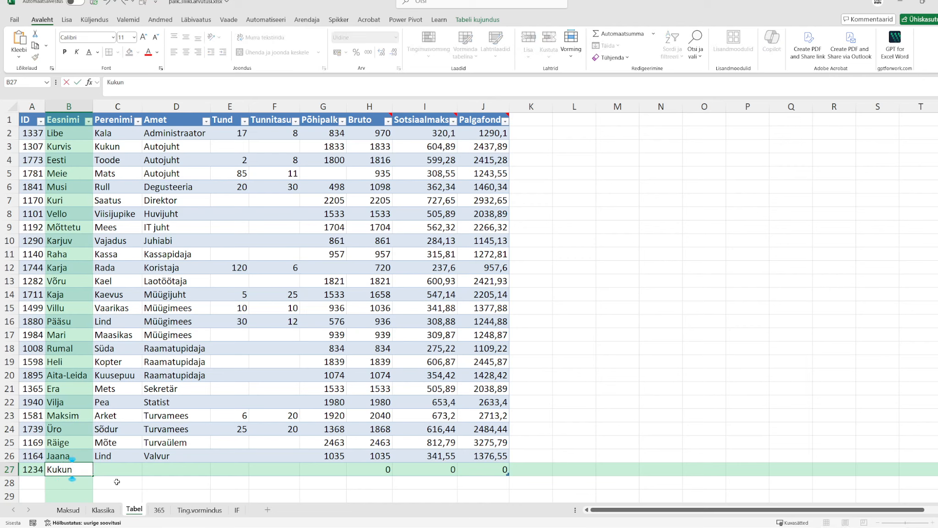
{"action": "key", "text": "Tab"}
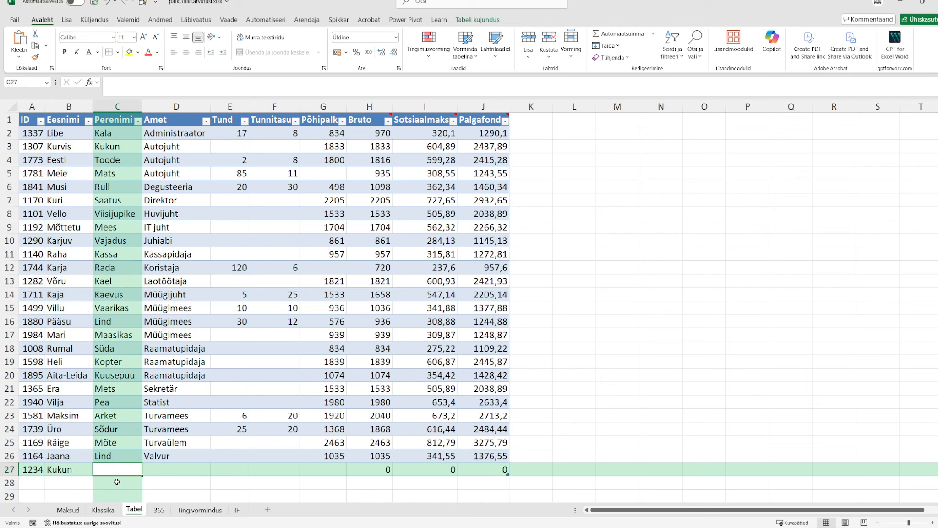
{"action": "type", "text": "Vaba"}
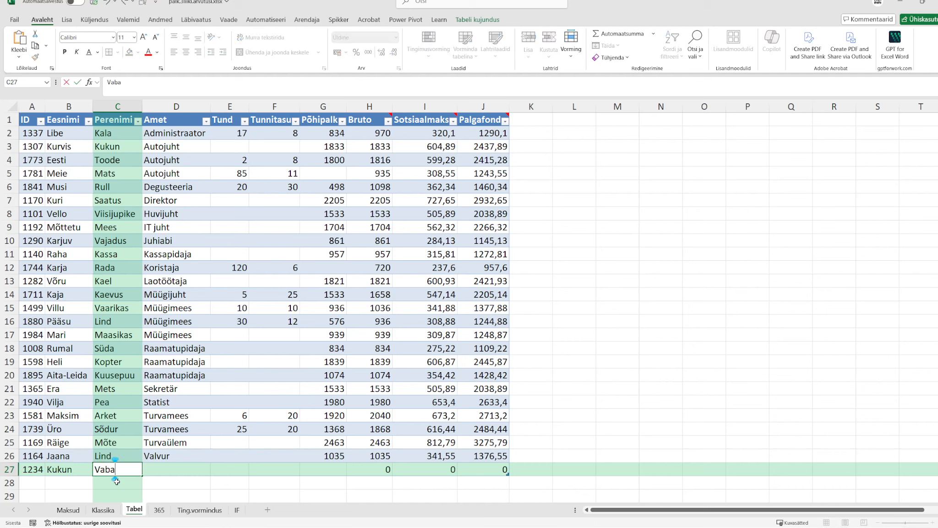
{"action": "type", "text": "lt"}
{"action": "key", "text": "Tab"}
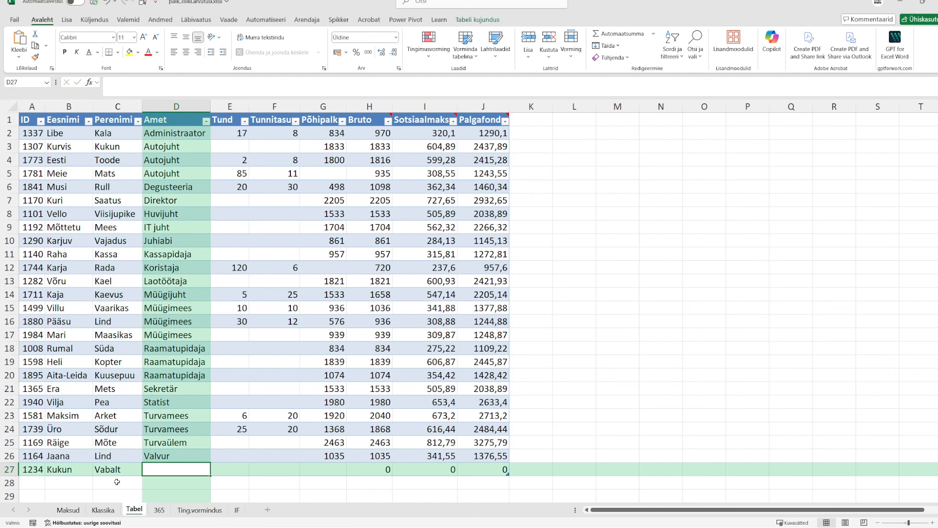
Step: Enter Koristaja as Amet and 980 as Põhipalk in row 27, and inspect a Bruto formula
{"action": "type", "text": "Koris"}
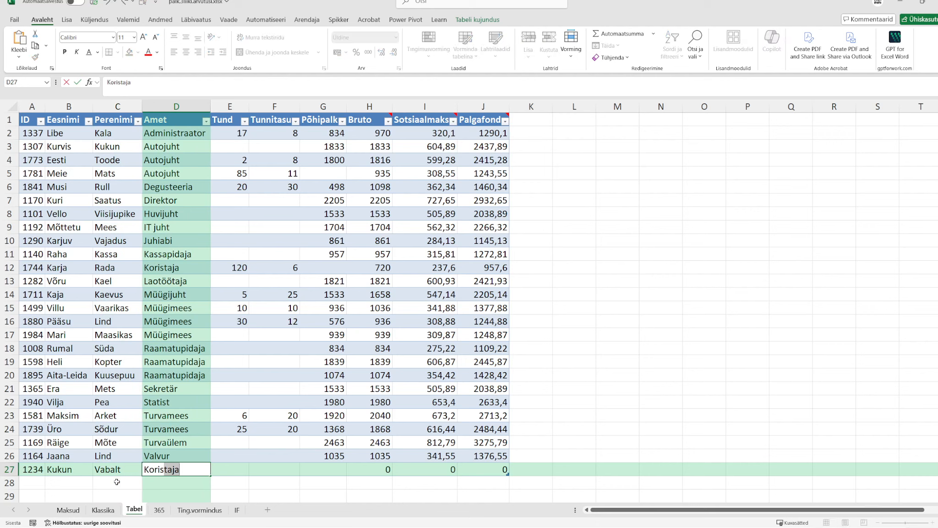
{"action": "key", "text": "Tab"}
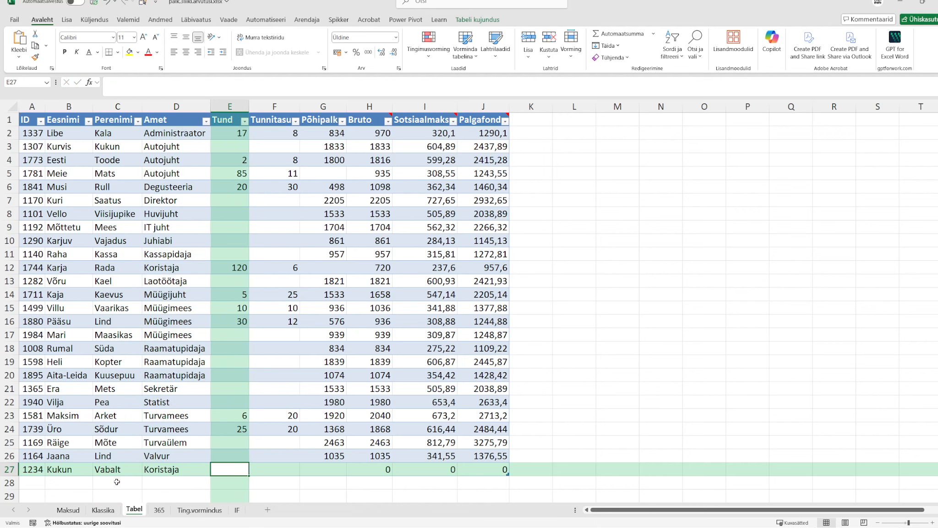
{"action": "key", "text": "Tab"}
{"action": "key", "text": "Tab"}
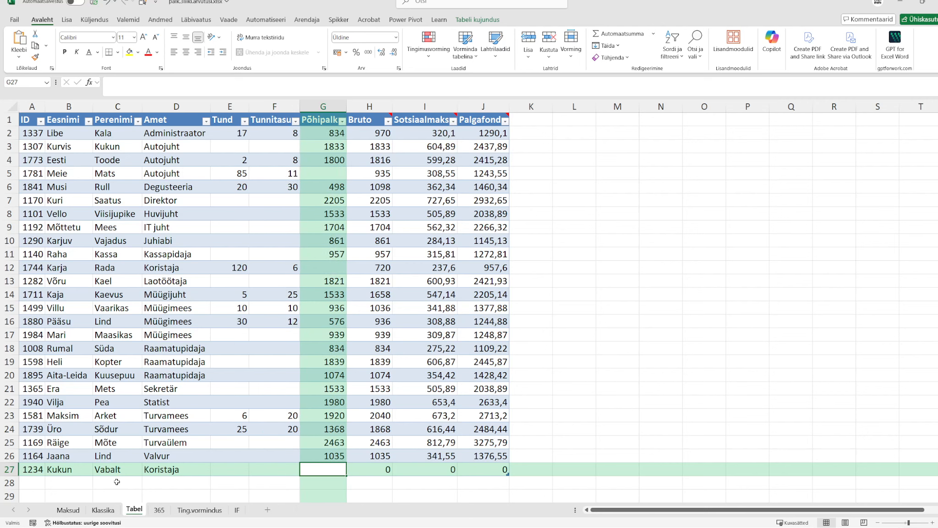
{"action": "type", "text": "980"}
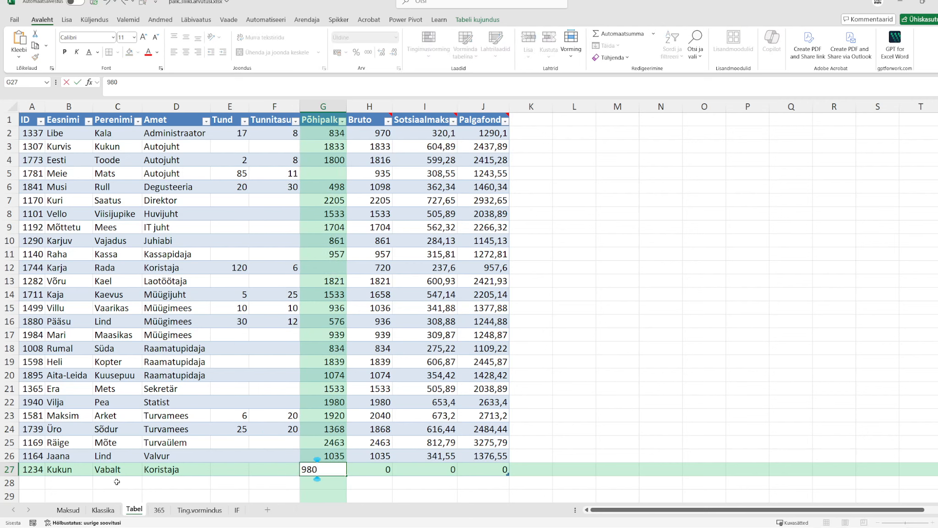
{"action": "key", "text": "Return"}
{"action": "key", "text": "Up"}
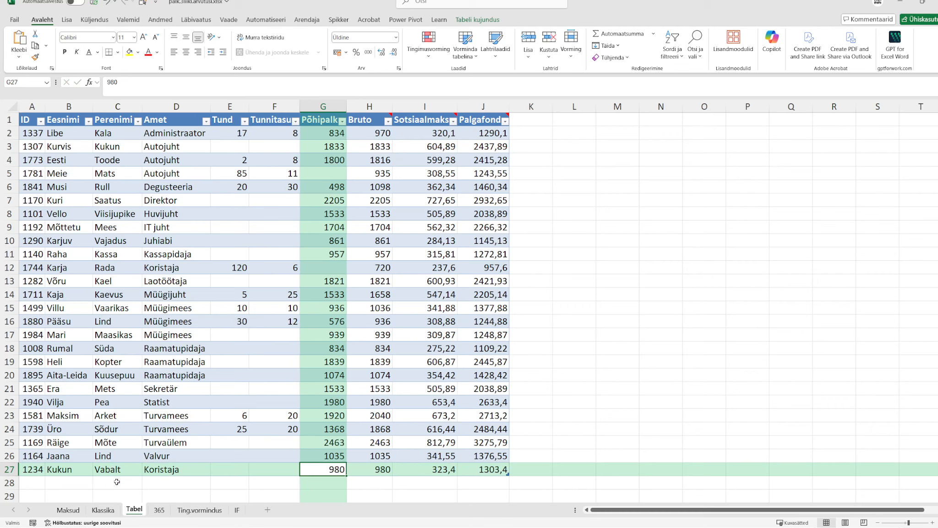
{"action": "left_click", "coordinate": [365, 360]}
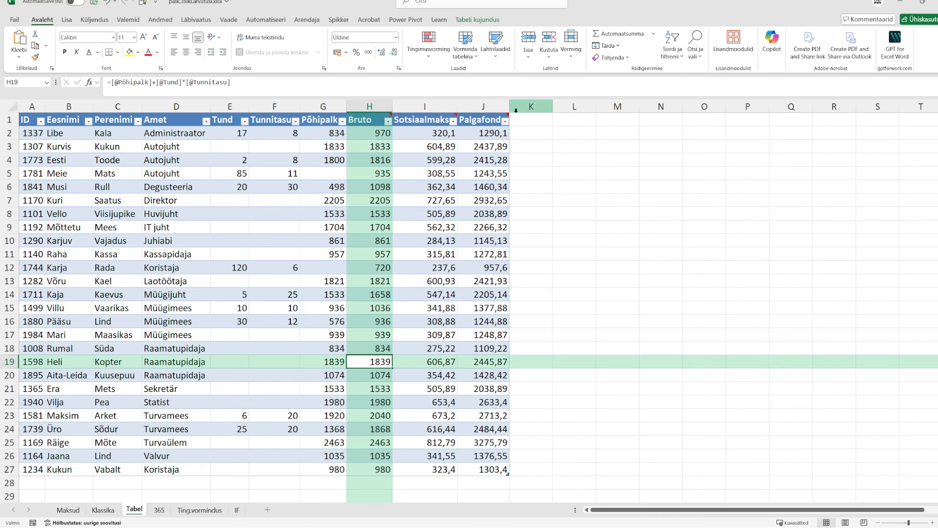
Step: Extend the Palk table with a column headed neto in K1, undoing and repeating the automatic expansion
{"action": "left_click", "coordinate": [531, 118]}
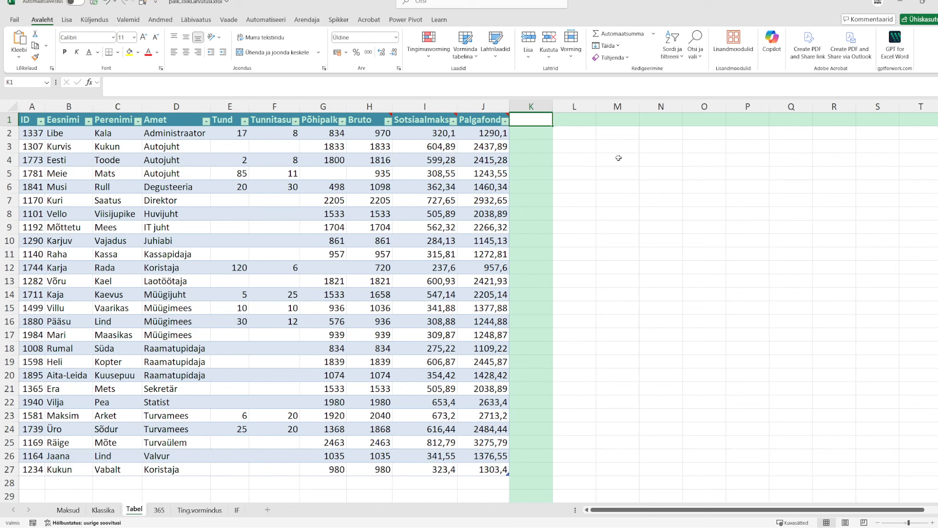
{"action": "type", "text": "neto"}
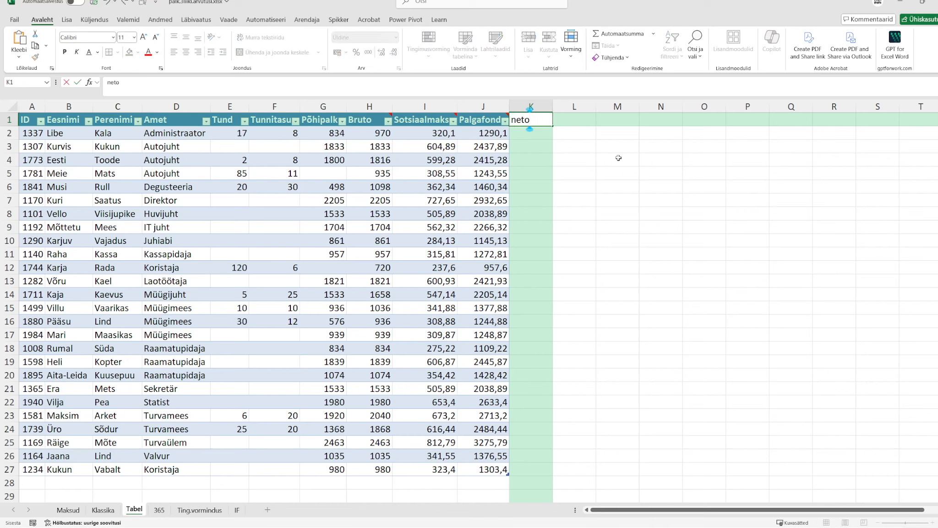
{"action": "key", "text": "Return"}
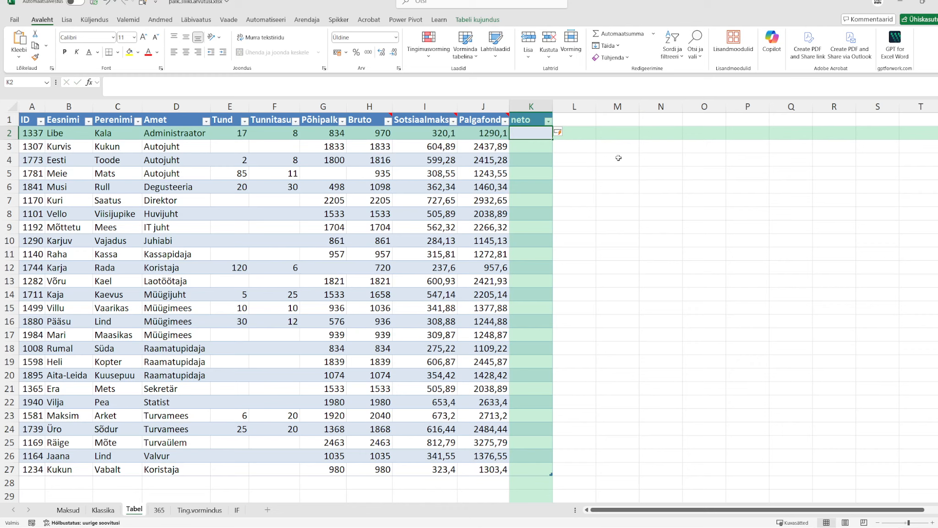
{"action": "key", "text": "ctrl+z"}
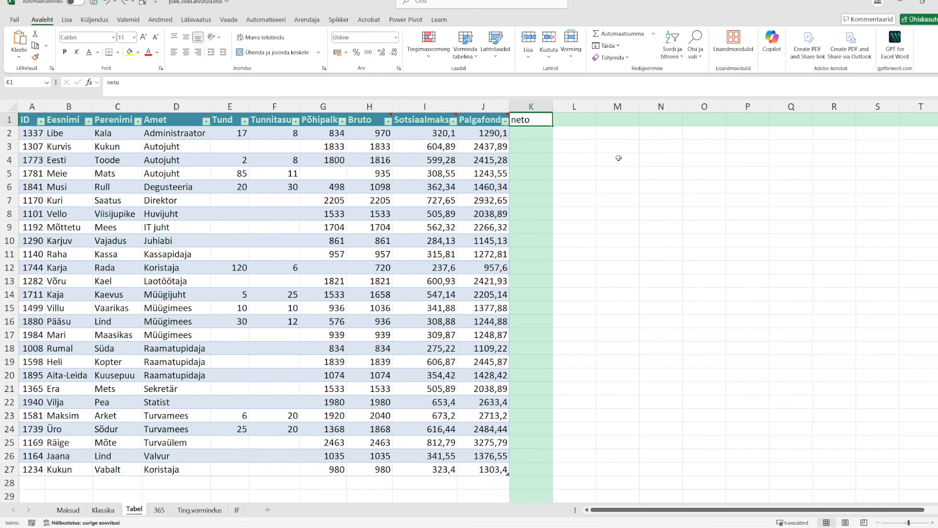
{"action": "key", "text": "Return"}
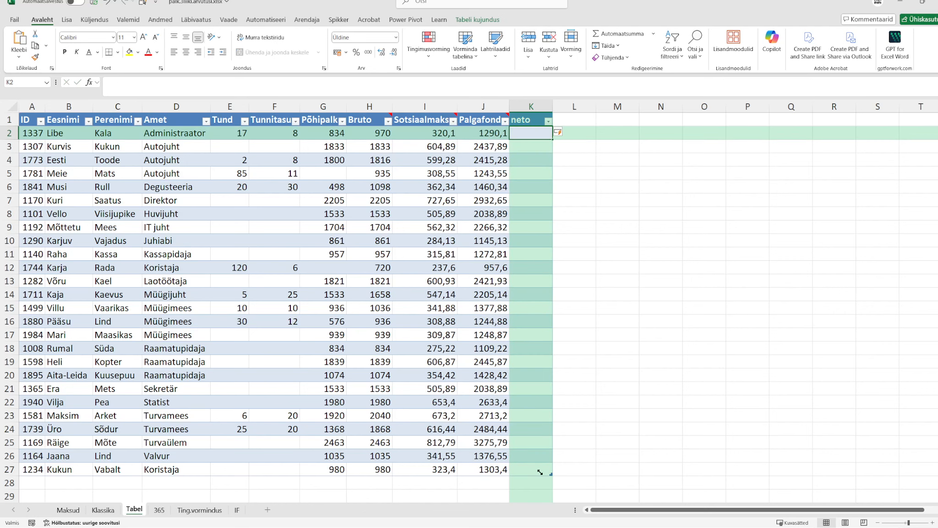
Step: Resize the table back to end at the Palgafond column and clear the neto heading from K1
{"action": "left_click_drag", "start_coordinate": [540, 472], "coordinate": [509, 473]}
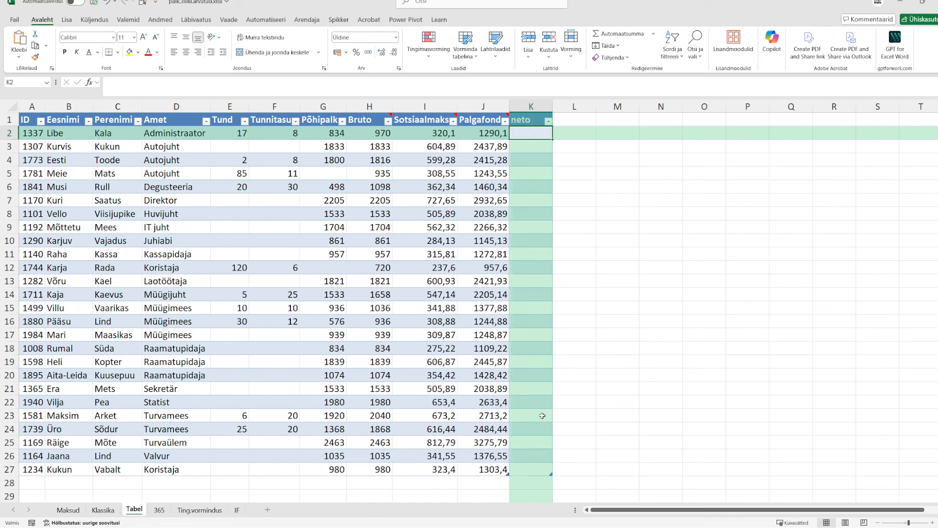
{"action": "left_click", "coordinate": [531, 121]}
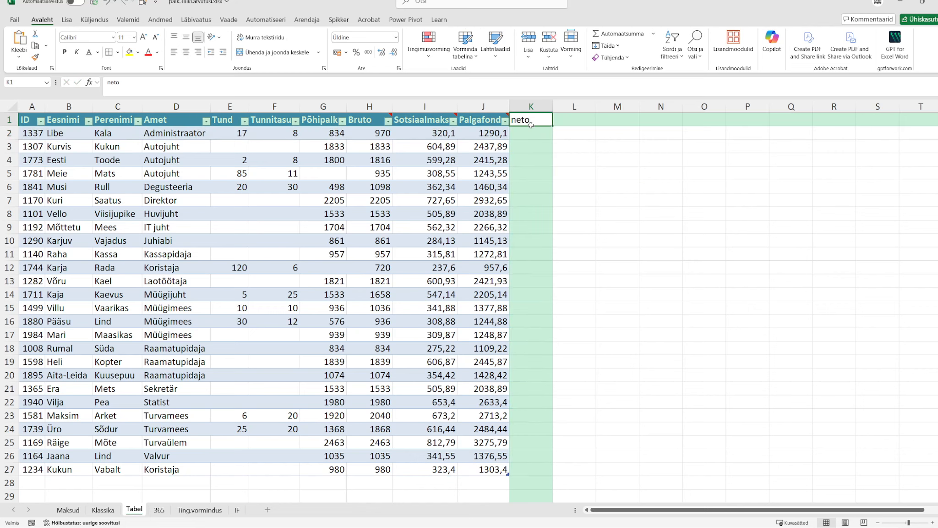
{"action": "key", "text": "Delete"}
{"action": "left_click", "coordinate": [500, 178]}
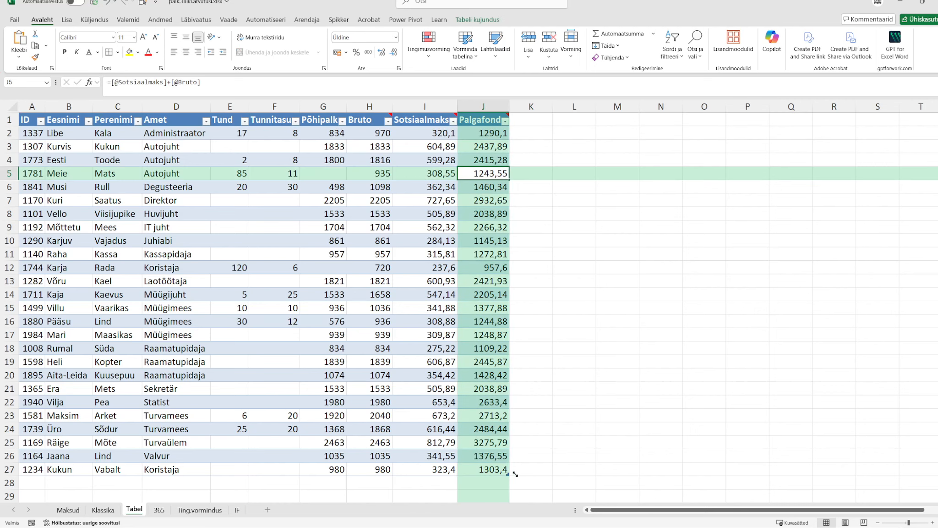
{"action": "mouse_move", "coordinate": [508, 473]}
{"action": "left_mouse_down"}
{"action": "mouse_move", "coordinate": [598, 486]}
{"action": "mouse_move", "coordinate": [513, 471]}
{"action": "left_mouse_up"}
Step: Switch the table's header row (Päiserida) off and back on
{"action": "left_click", "coordinate": [265, 308]}
{"action": "left_click", "coordinate": [487, 19]}
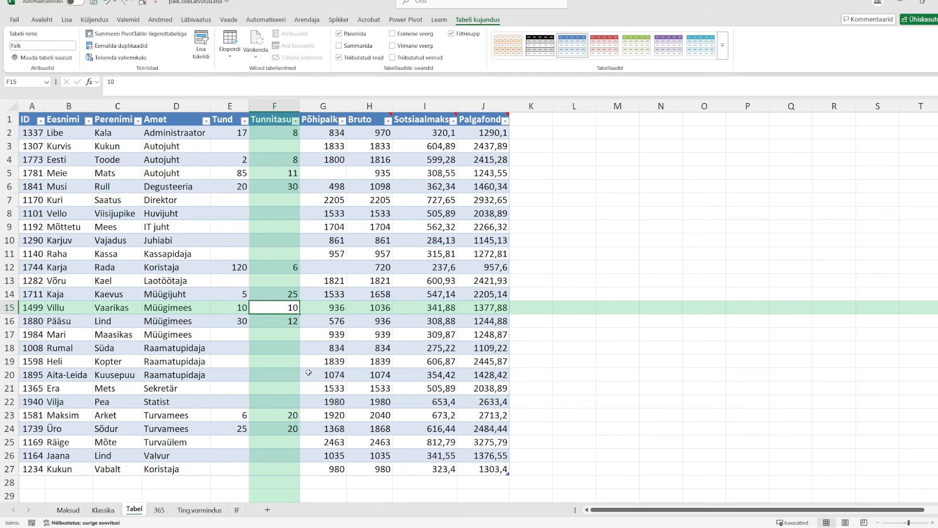
{"action": "left_click", "coordinate": [359, 35]}
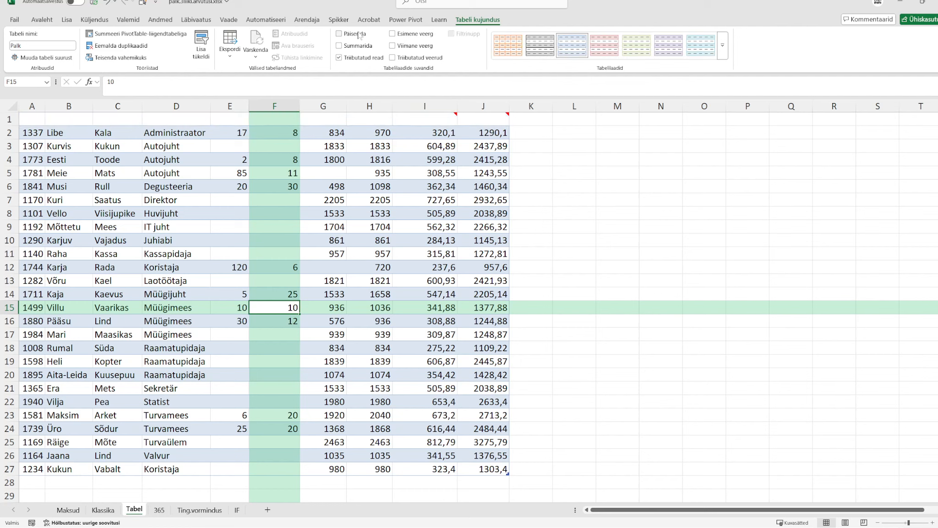
{"action": "left_click", "coordinate": [359, 35]}
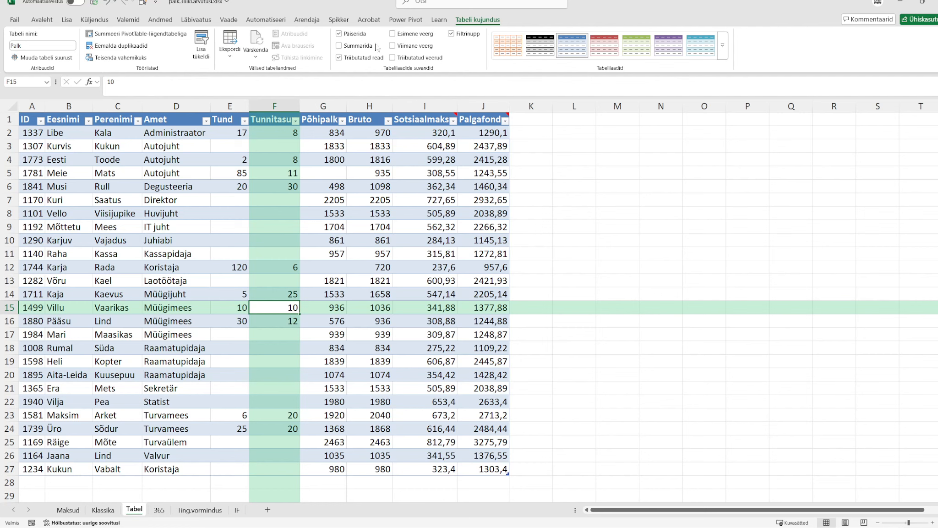
Step: Add a total row (Summarida) to the table and copy the Palgafond subtotal across to Sotsiaalmaks and Bruto
{"action": "left_click", "coordinate": [353, 47]}
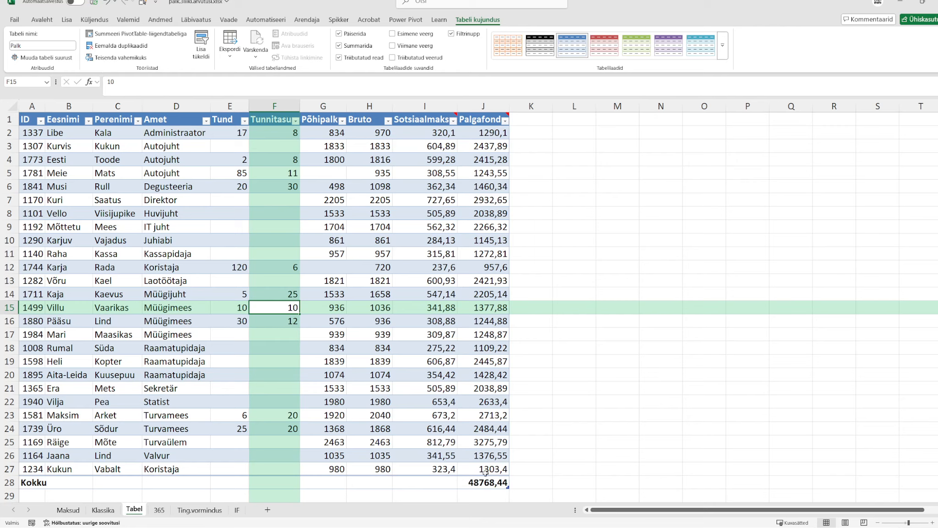
{"action": "scroll", "coordinate": [517, 446], "scroll_direction": "down", "scroll_amount": 2}
{"action": "scroll", "coordinate": [508, 431], "scroll_direction": "up", "scroll_amount": 2}
{"action": "left_click", "coordinate": [485, 482]}
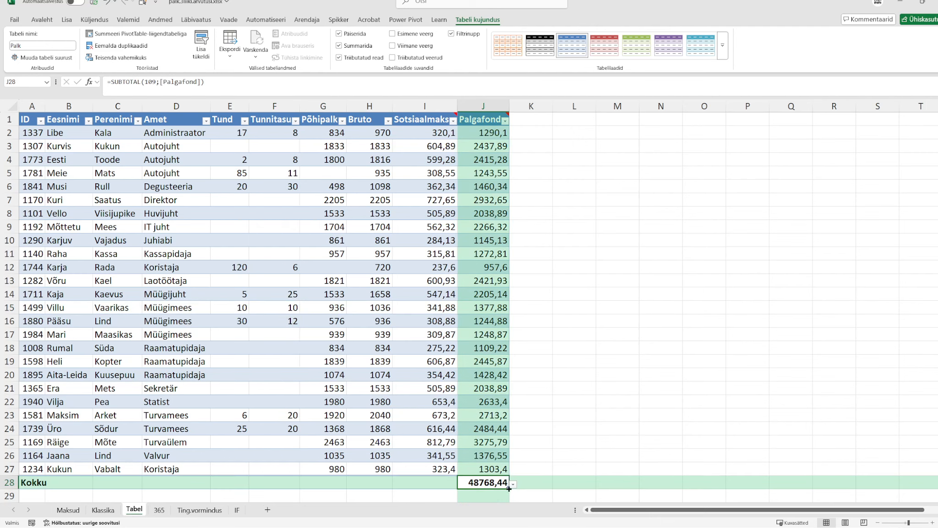
{"action": "left_click_drag", "start_coordinate": [507, 489], "coordinate": [361, 489]}
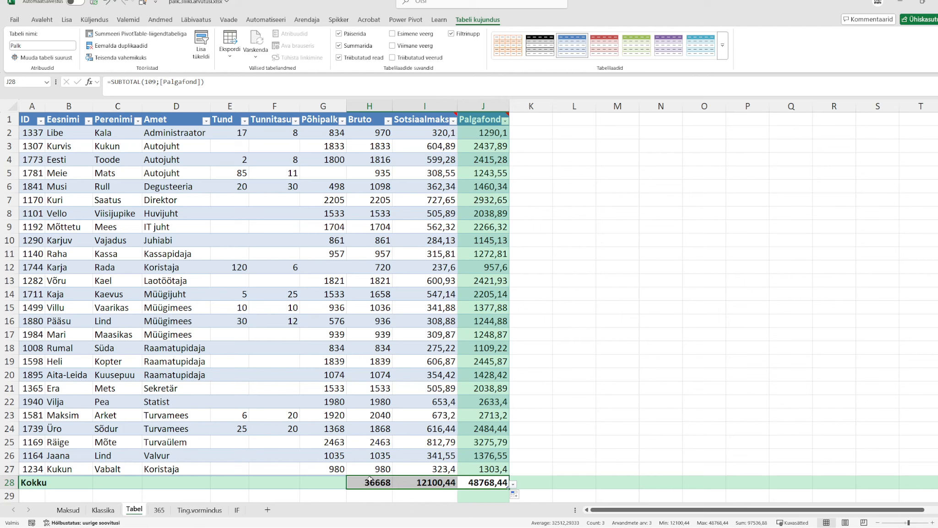
Step: Change the total-row function for Bruto and Sotsiaalmaks to the average (Keskmine)
{"action": "left_click", "coordinate": [370, 480]}
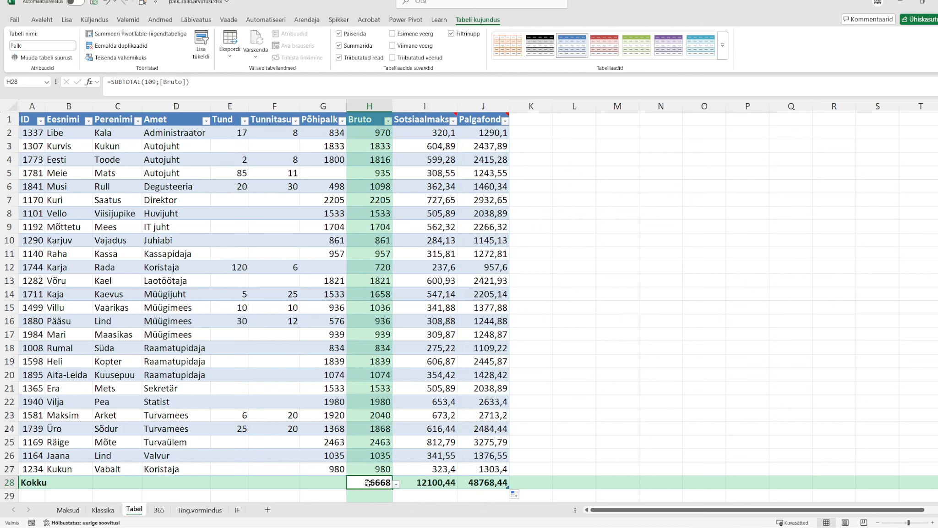
{"action": "left_click", "coordinate": [397, 484]}
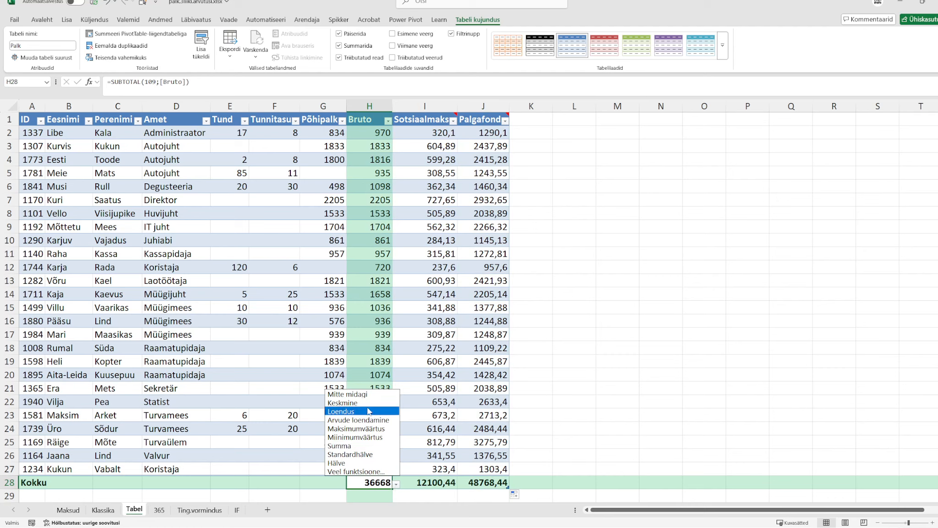
{"action": "left_click", "coordinate": [342, 402]}
{"action": "left_click", "coordinate": [433, 485]}
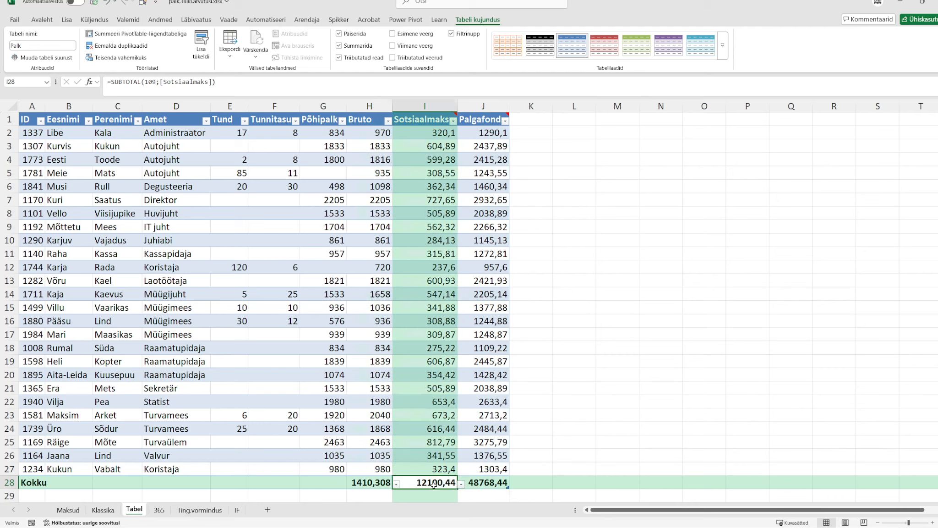
{"action": "left_click", "coordinate": [461, 485]}
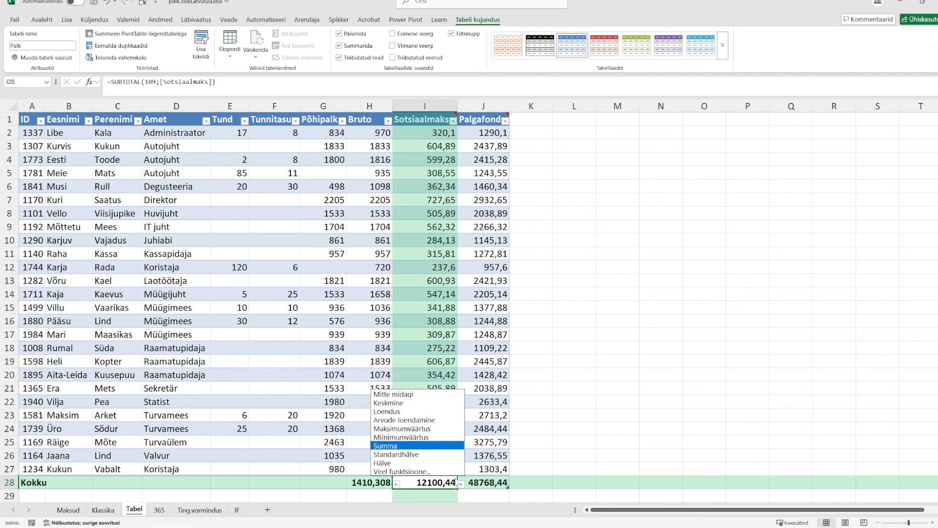
{"action": "left_click", "coordinate": [398, 403]}
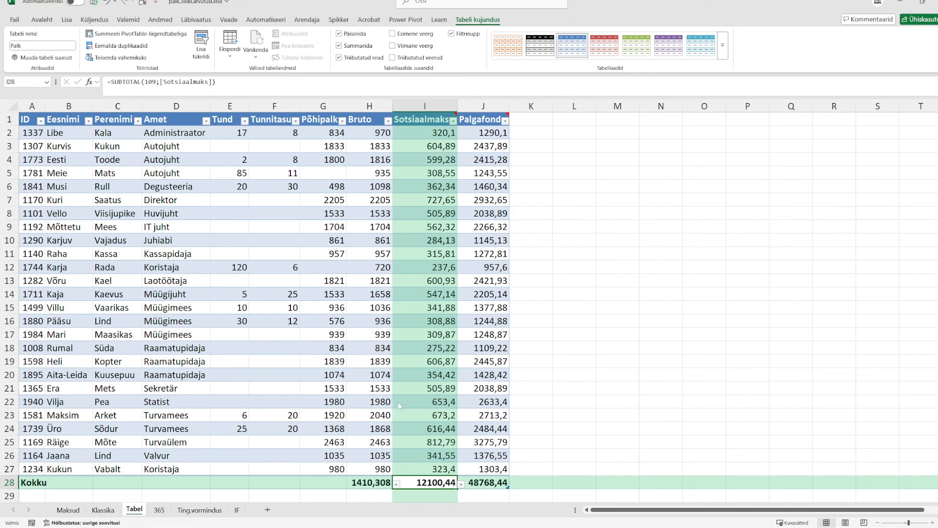
{"action": "left_click", "coordinate": [494, 486]}
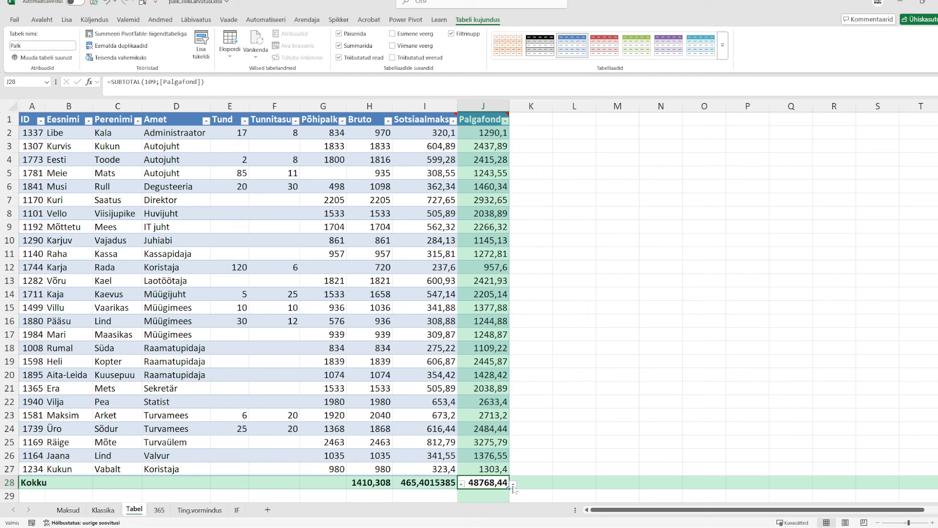
Step: Switch the table's total row off and back on, and select its Bruto and Sotsiaalmaks averages
{"action": "left_click", "coordinate": [339, 46]}
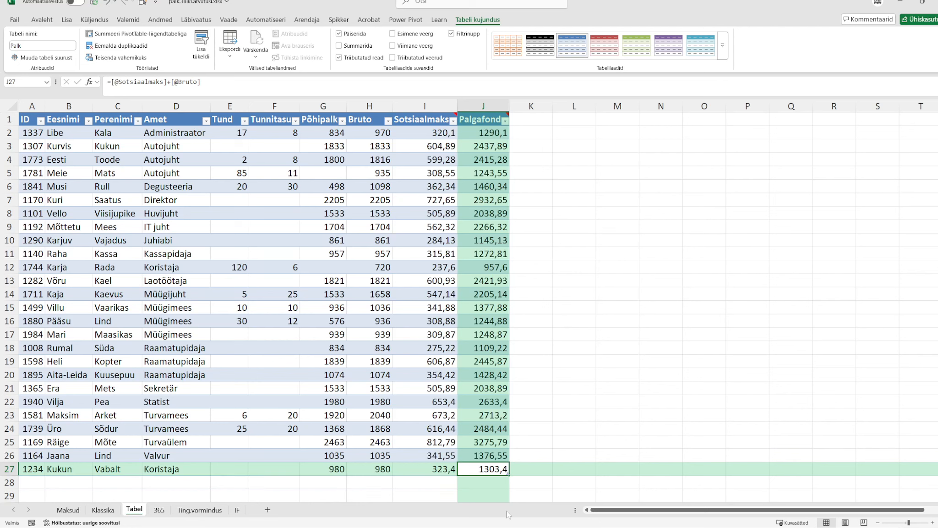
{"action": "left_click", "coordinate": [361, 47]}
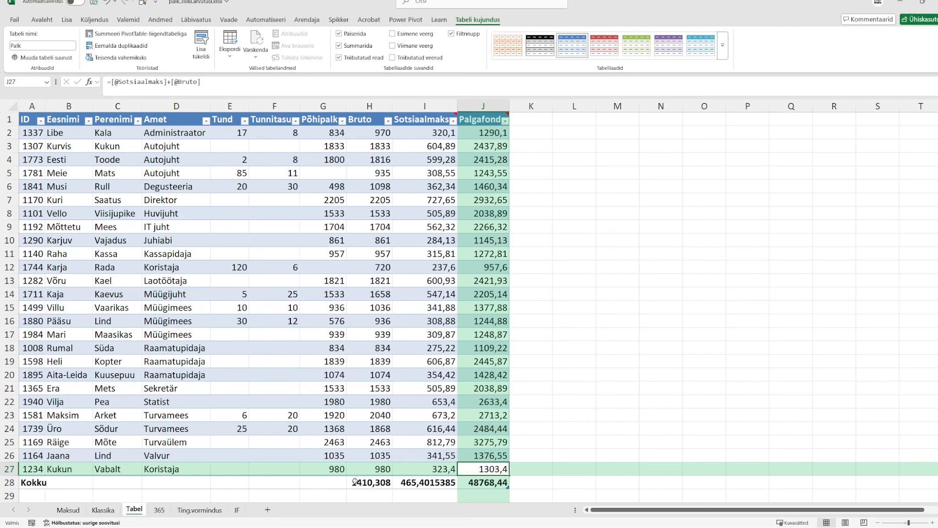
{"action": "left_click_drag", "start_coordinate": [355, 482], "coordinate": [415, 483]}
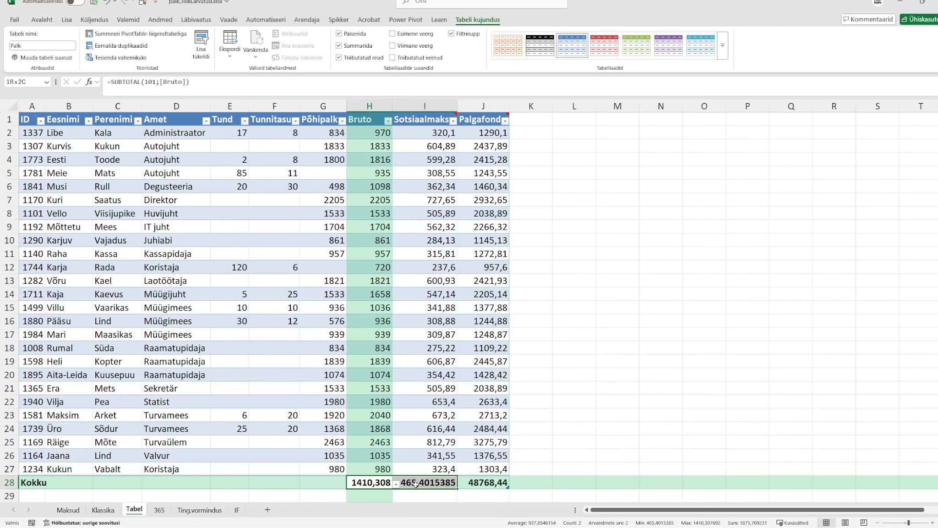
Step: Clear the total row's Bruto and Sotsiaalmaks averages and choose Summa as the Palgafond total's function
{"action": "left_click", "coordinate": [493, 485]}
{"action": "left_click", "coordinate": [514, 484]}
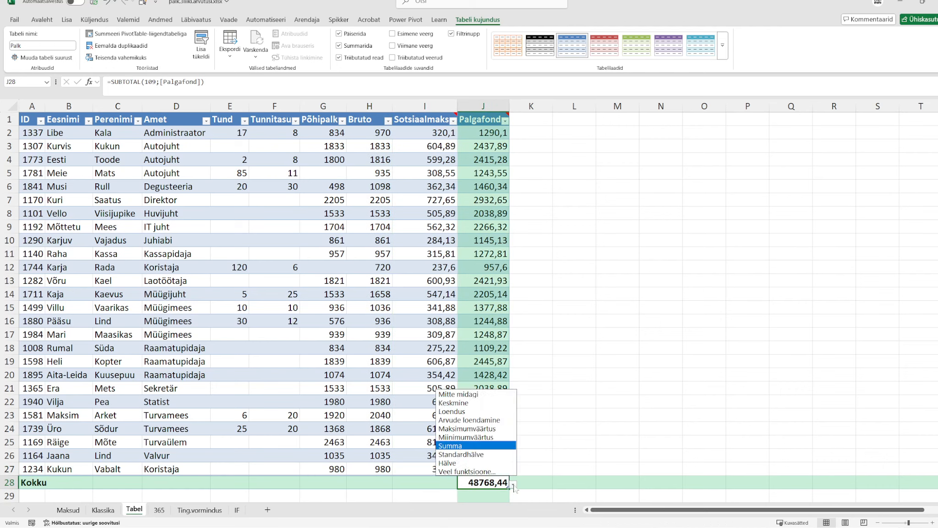
{"action": "left_click", "coordinate": [491, 447]}
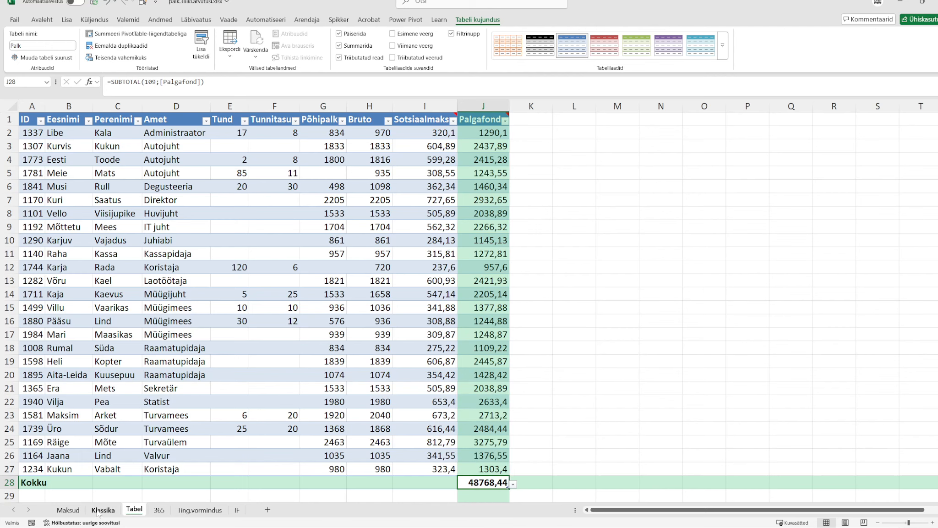
{"action": "left_click", "coordinate": [100, 509]}
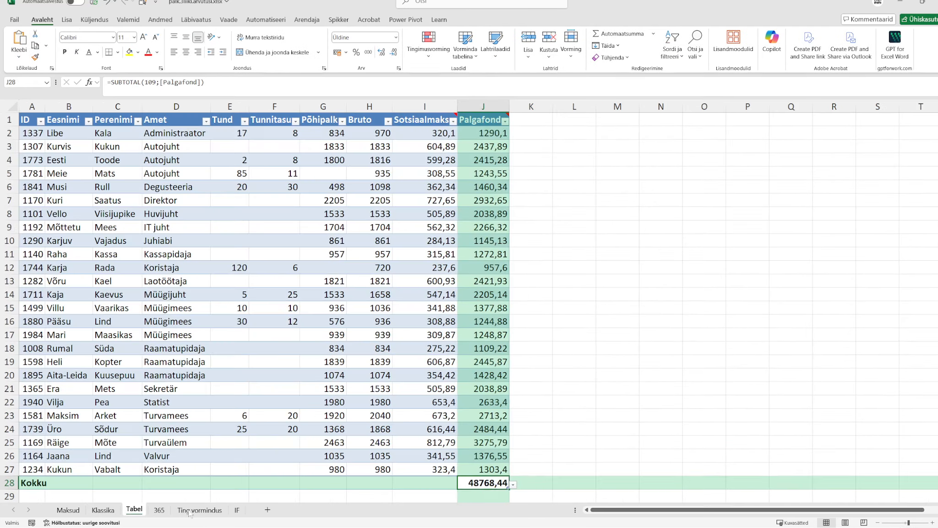
{"action": "left_click", "coordinate": [134, 510]}
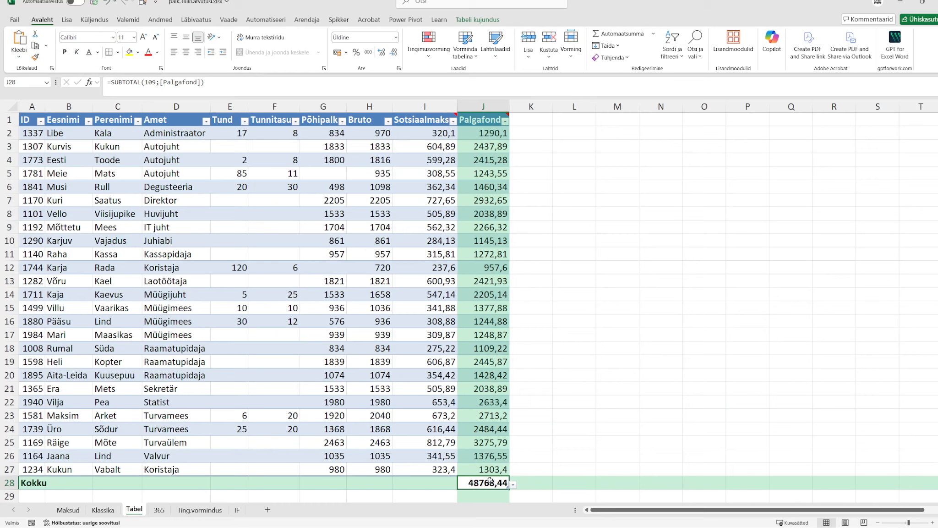
Step: Inspect the Palgafond total's SUBTOTAL formula in the function arguments and bring up the function's online help
{"action": "double_click", "coordinate": [486, 481]}
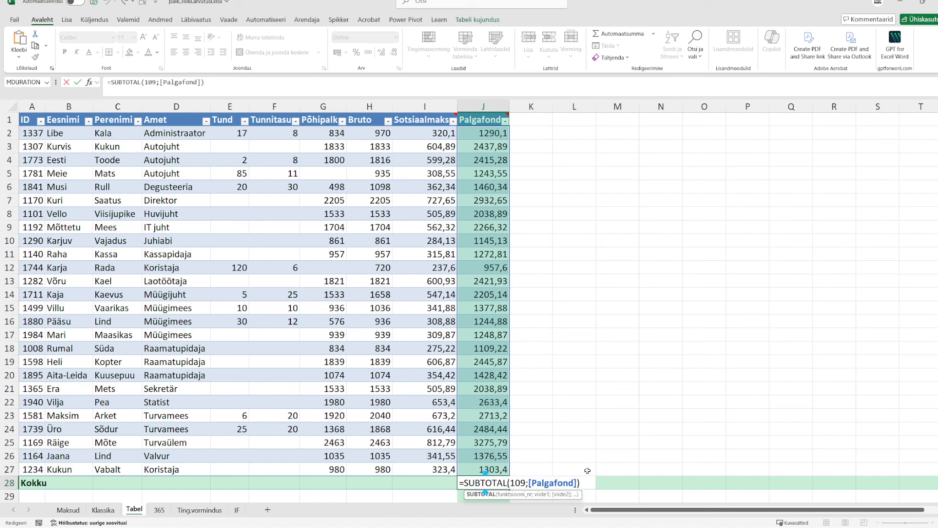
{"action": "left_click", "coordinate": [515, 483]}
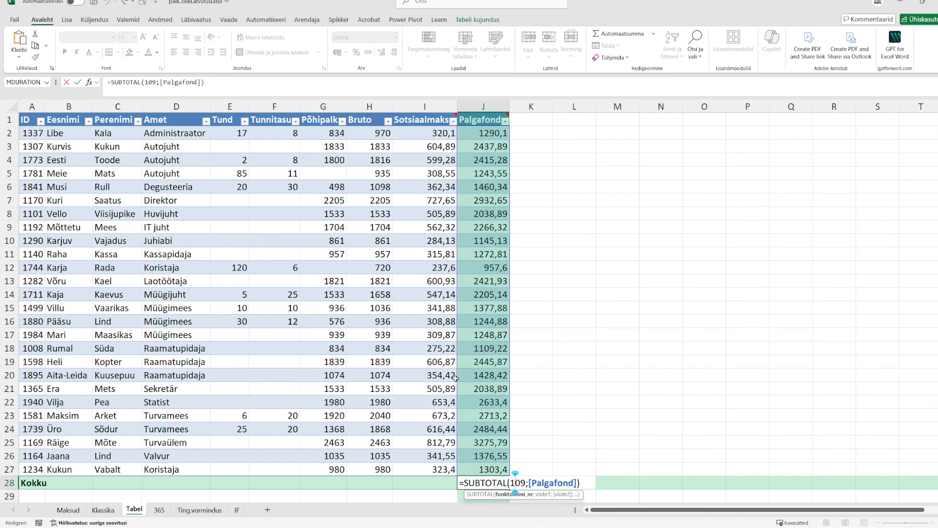
{"action": "left_click", "coordinate": [91, 84]}
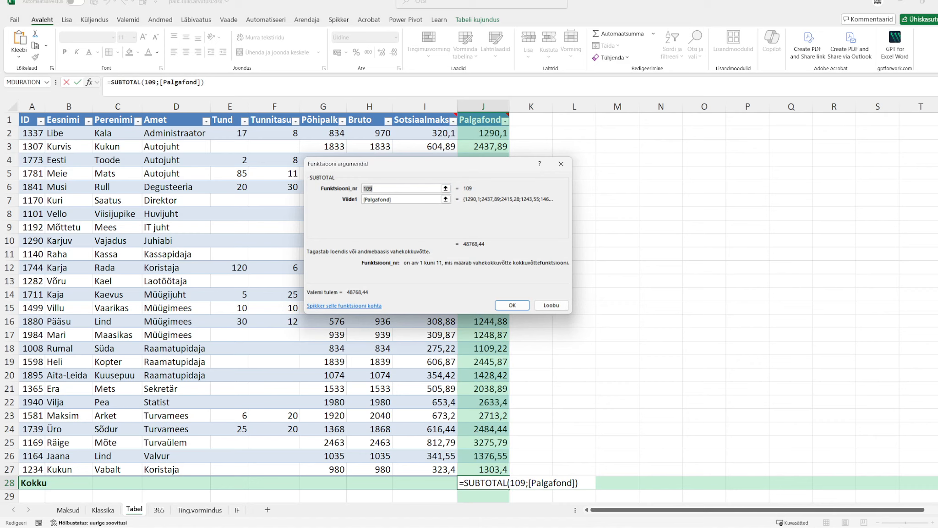
{"action": "left_click", "coordinate": [343, 306]}
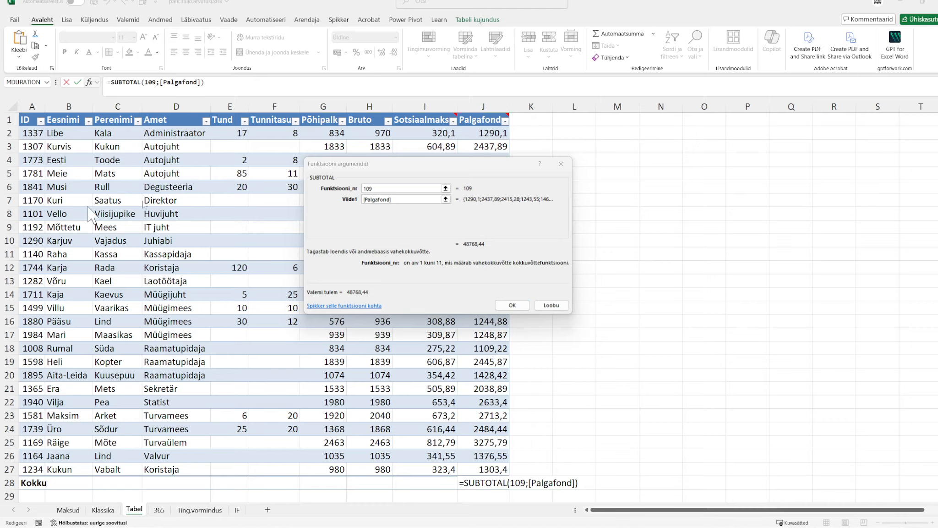
Step: Examine the SUBTOTAL help page's table of function numbers, including 109, and return to the workbook without changing the formula
{"action": "scroll", "coordinate": [453, 328], "scroll_direction": "down", "scroll_amount": 10}
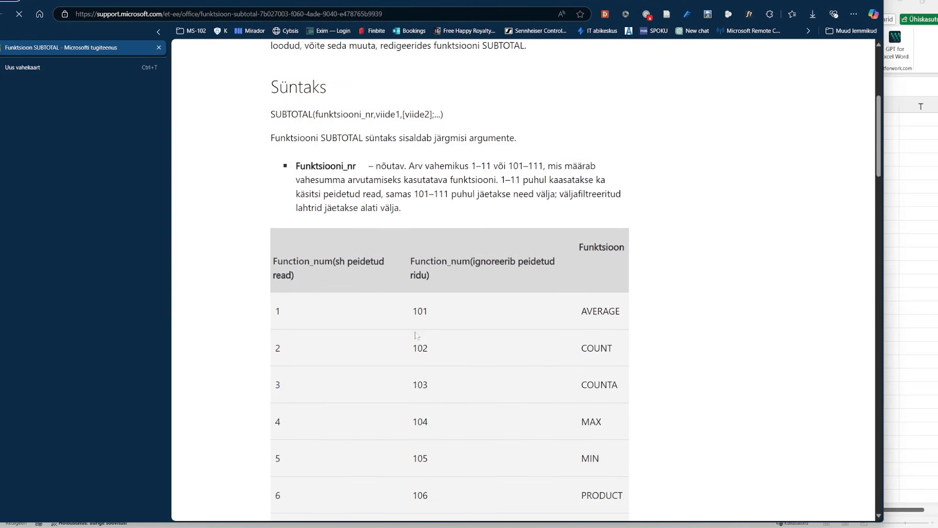
{"action": "scroll", "coordinate": [433, 283], "scroll_direction": "down", "scroll_amount": 1}
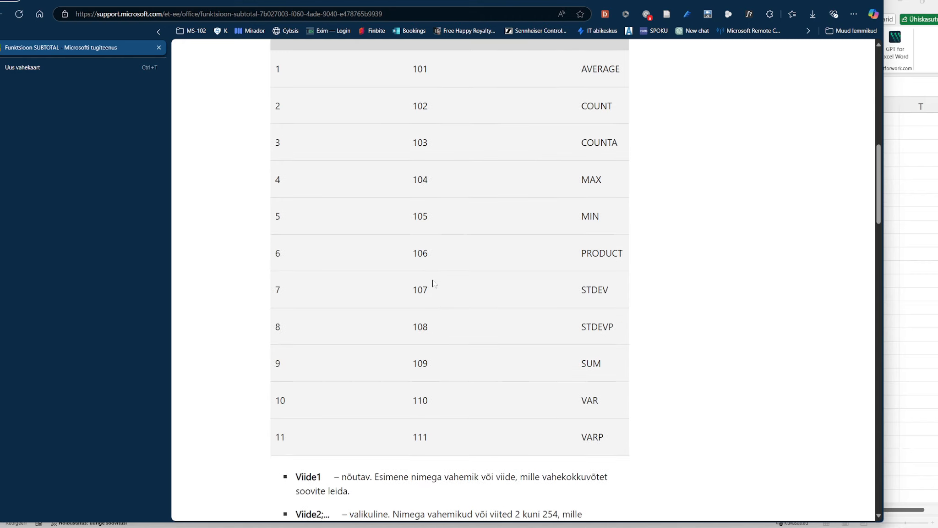
{"action": "scroll", "coordinate": [432, 282], "scroll_direction": "up", "scroll_amount": 2}
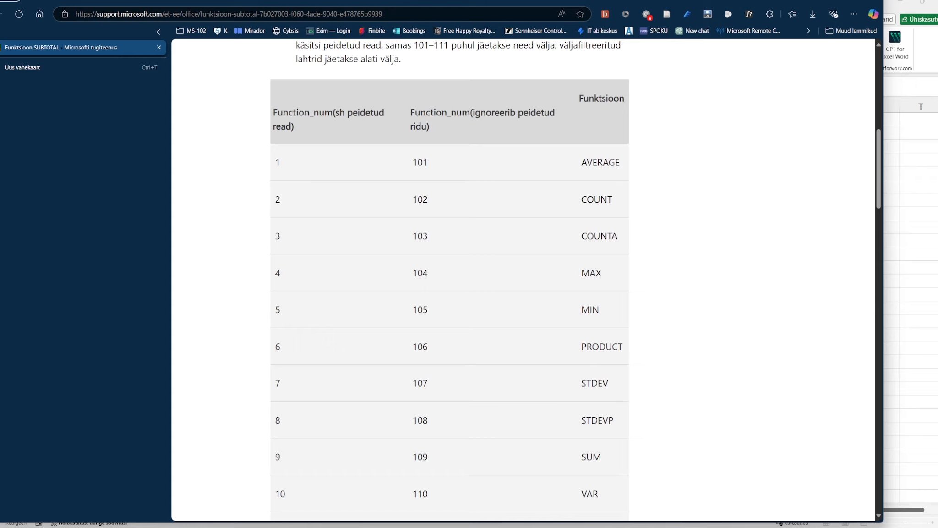
{"action": "double_click", "coordinate": [430, 461]}
{"action": "left_click", "coordinate": [872, 2]}
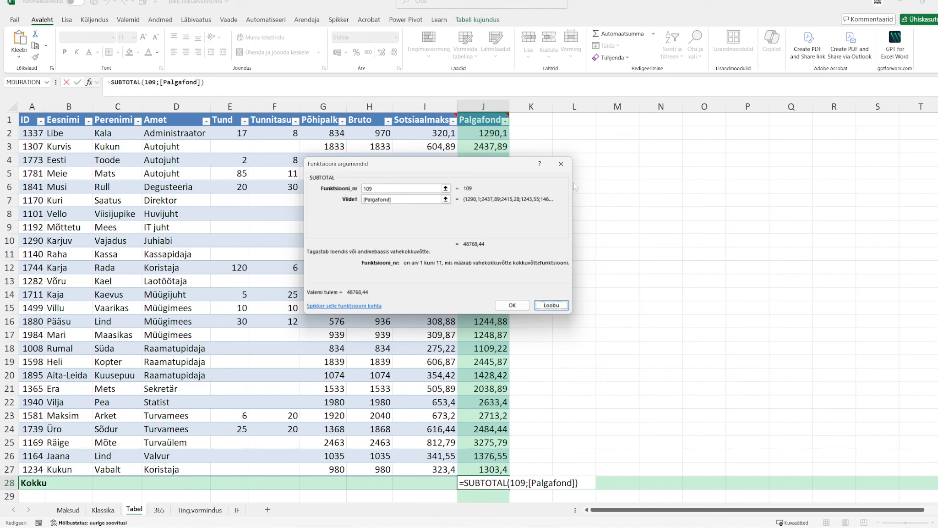
{"action": "left_click", "coordinate": [552, 306]}
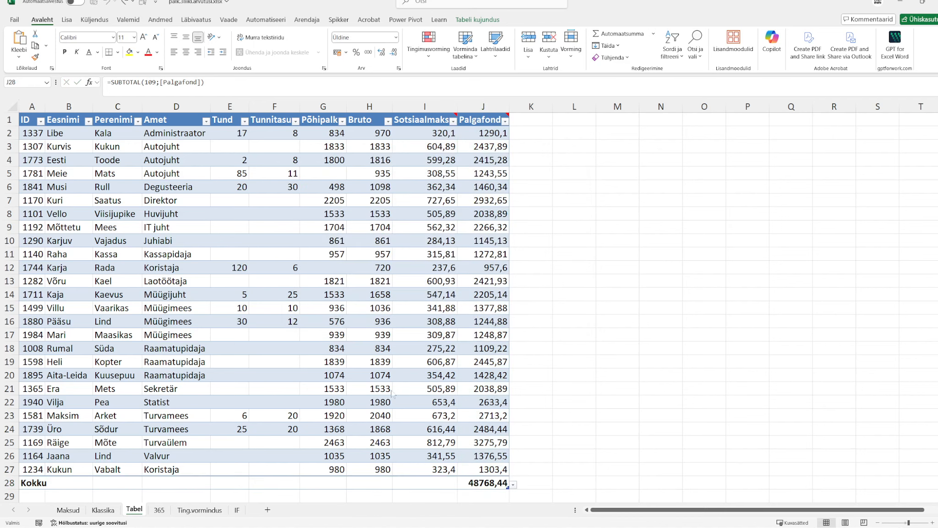
Step: On sheet 365, calculate Bruto for all rows with the single array formula =G2:G26+F2:F26*E2:E26 in H2
{"action": "left_click", "coordinate": [159, 511]}
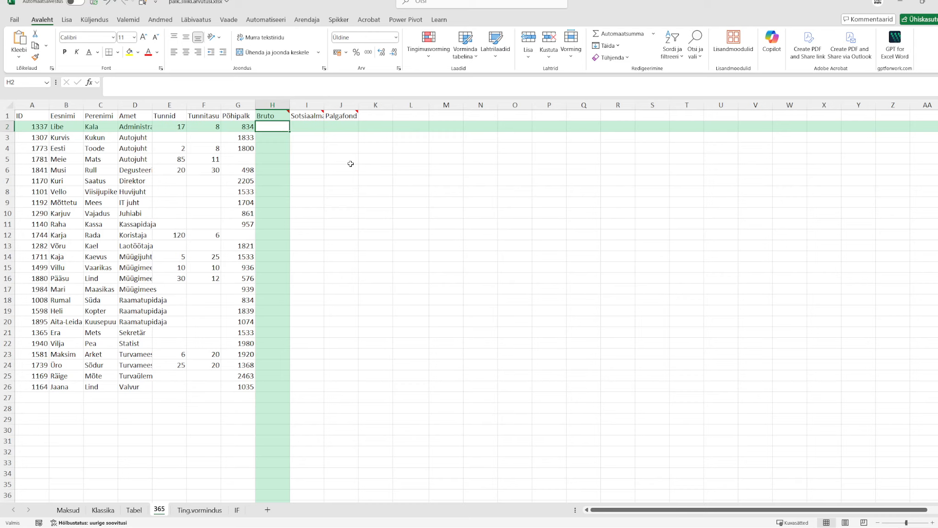
{"action": "type", "text": "="}
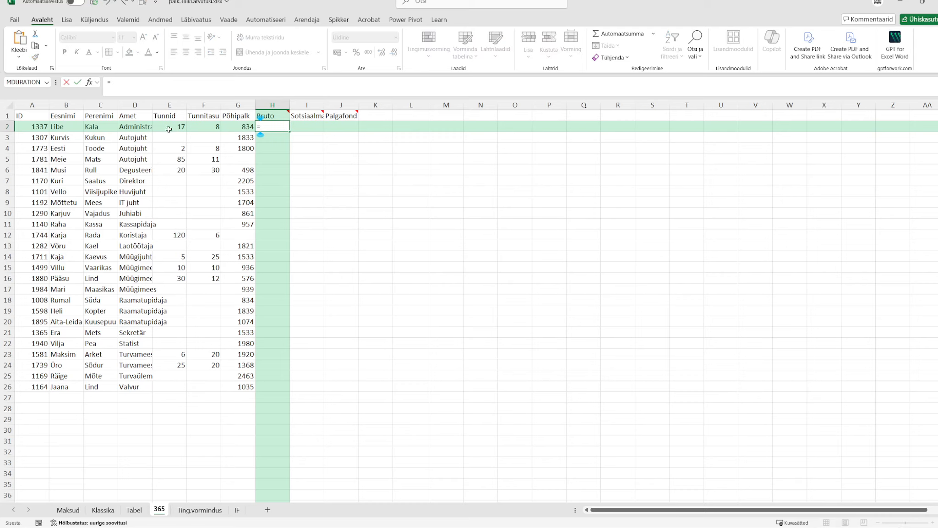
{"action": "left_click_drag", "start_coordinate": [235, 126], "coordinate": [232, 387]}
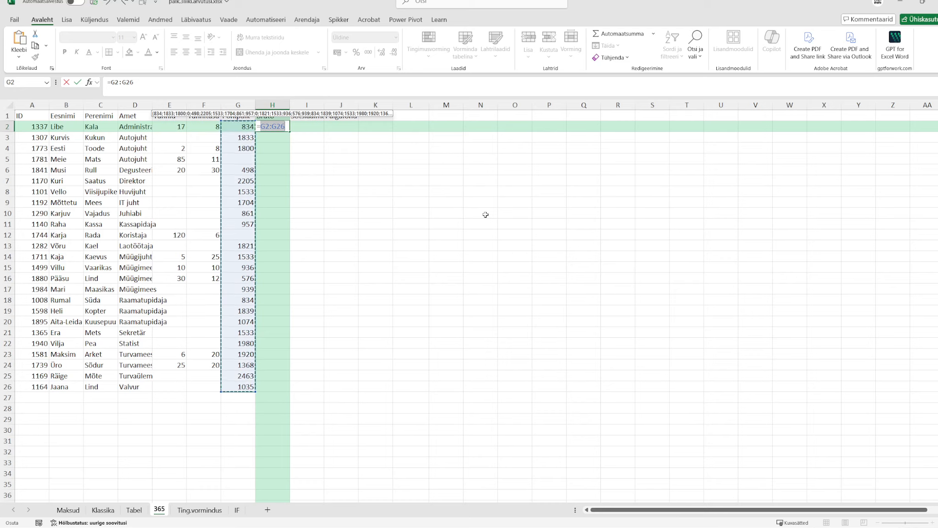
{"action": "left_click", "coordinate": [285, 126]}
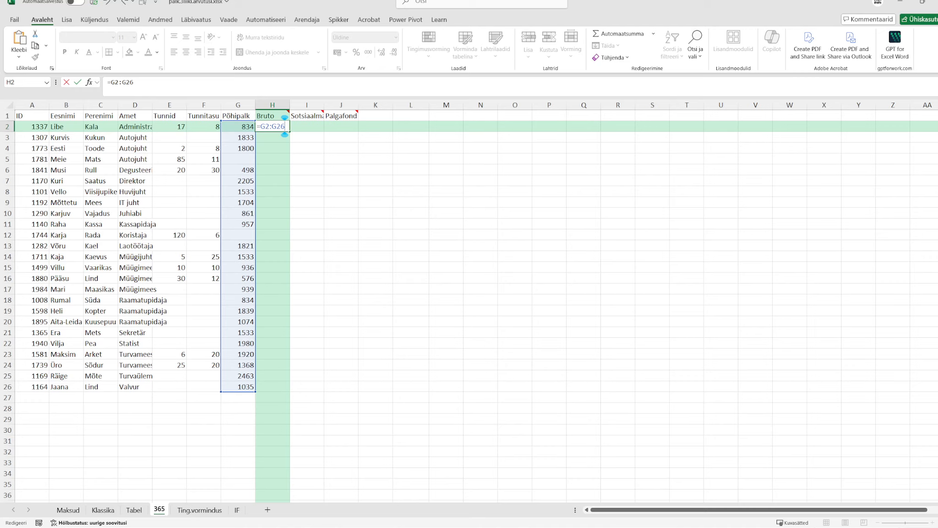
{"action": "type", "text": "+"}
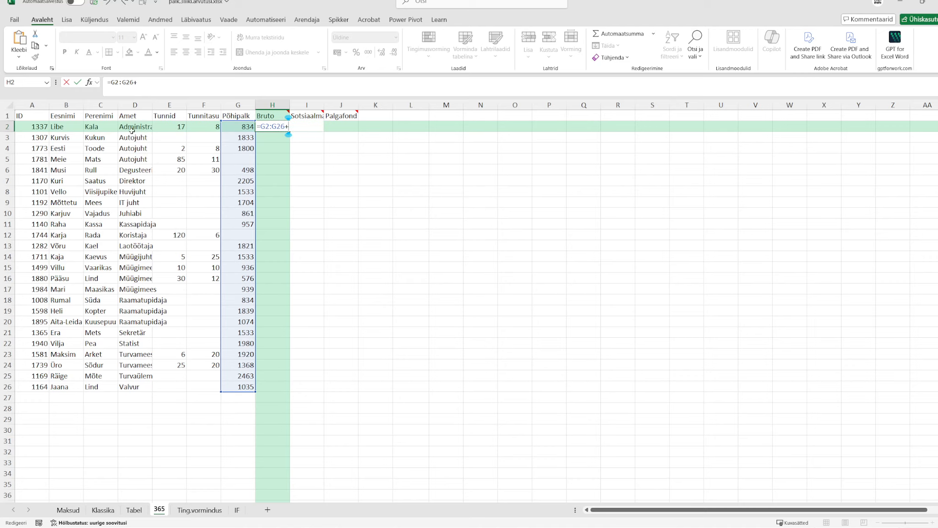
{"action": "left_click", "coordinate": [201, 127]}
{"action": "left_click_drag", "start_coordinate": [202, 144], "coordinate": [196, 386]}
{"action": "type", "text": "*"}
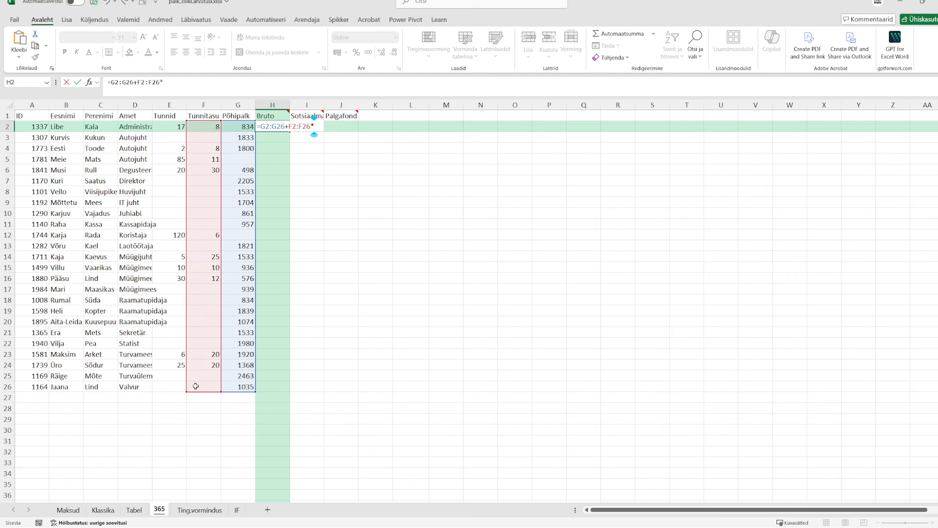
{"action": "left_click_drag", "start_coordinate": [171, 124], "coordinate": [178, 381]}
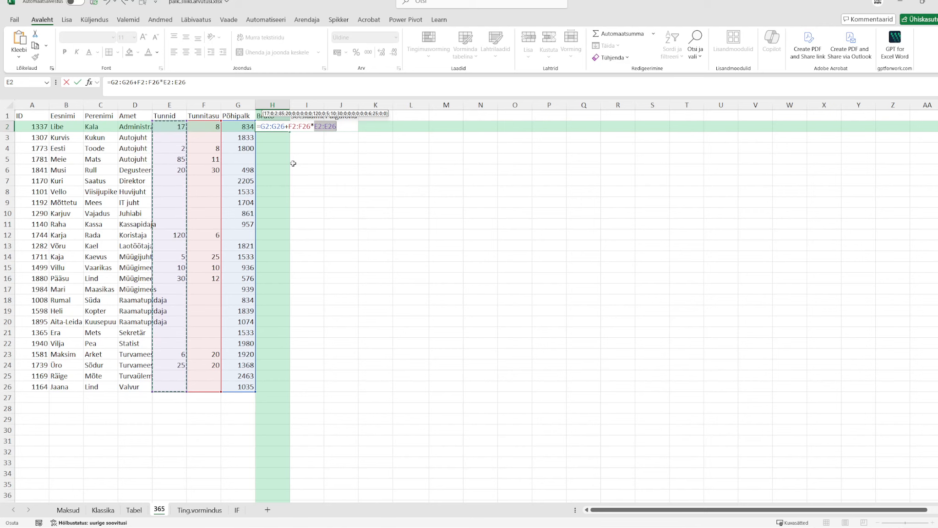
{"action": "key", "text": "ctrl+Return"}
{"action": "key", "text": "Return"}
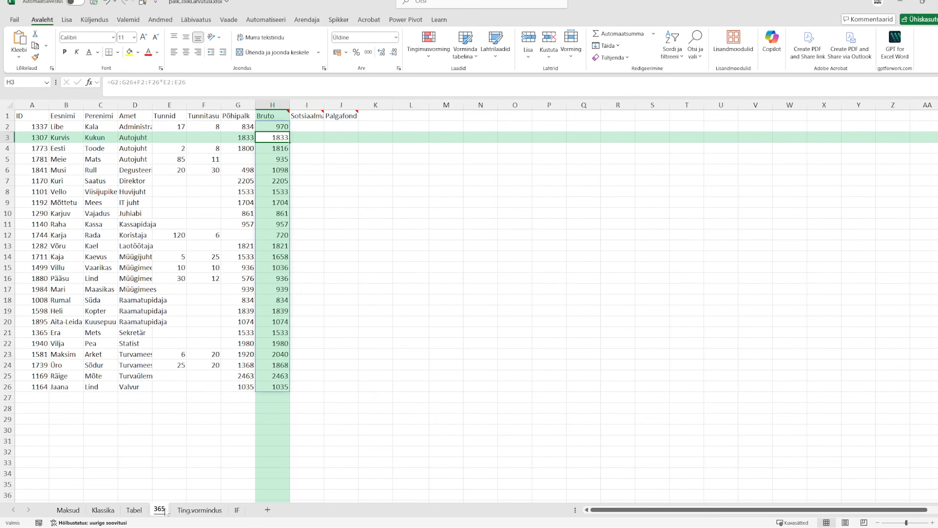
Step: On the Klassika sheet, change the Bruto formula in H2 to =G2+F2*E2+10 and fill it down the column
{"action": "left_click", "coordinate": [104, 510]}
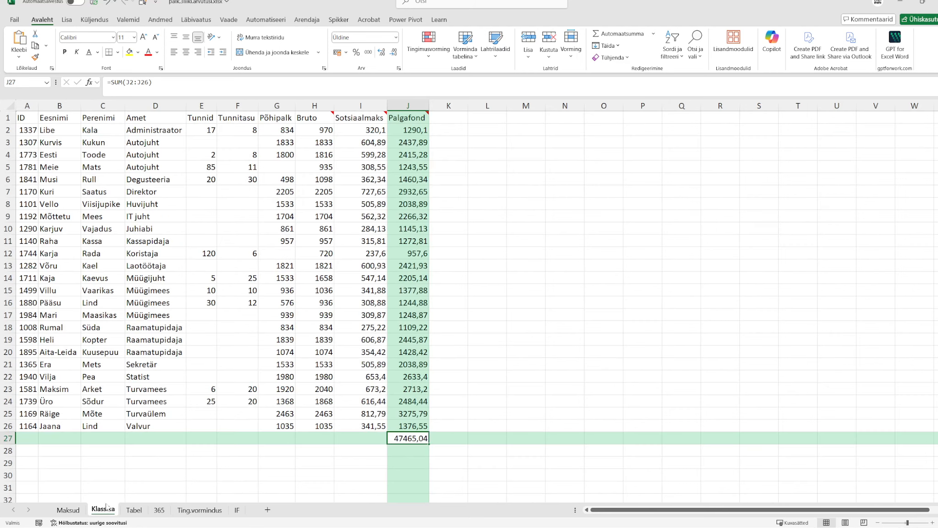
{"action": "left_click", "coordinate": [317, 129]}
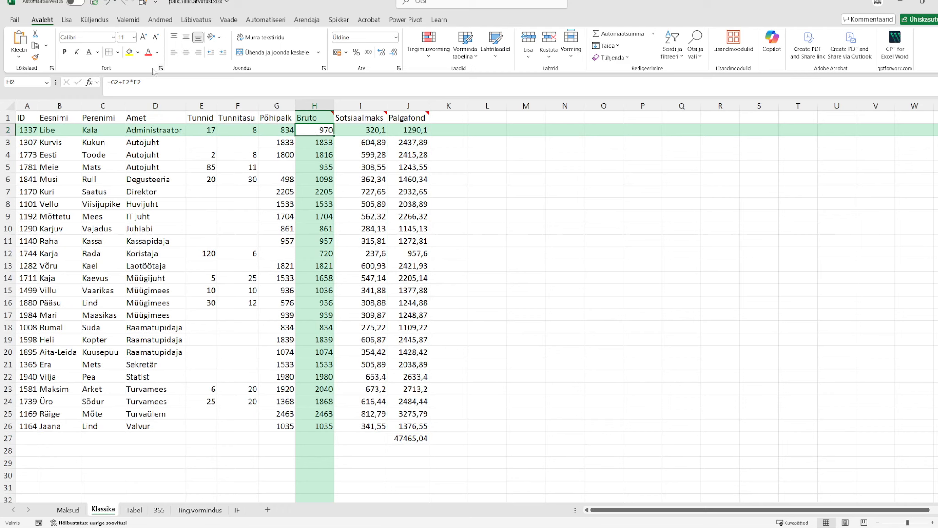
{"action": "left_click", "coordinate": [145, 83]}
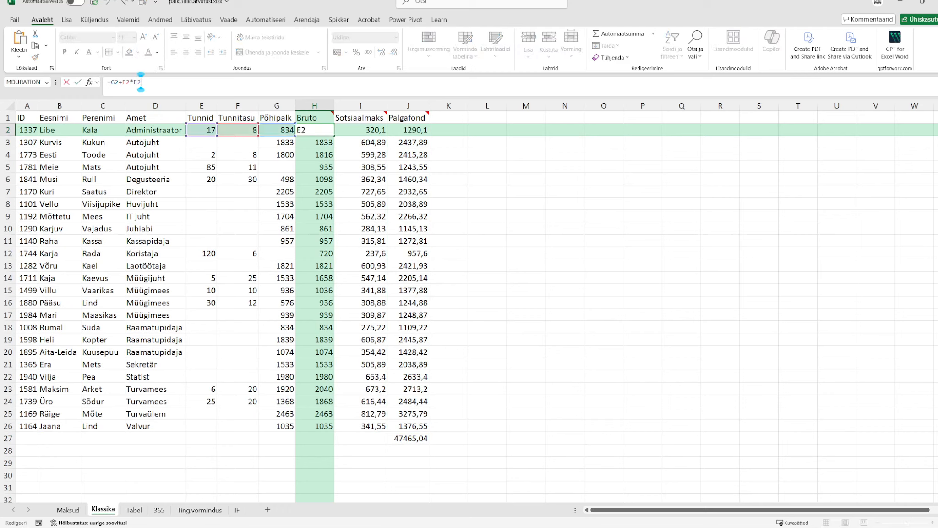
{"action": "type", "text": "+10"}
{"action": "key", "text": "Return"}
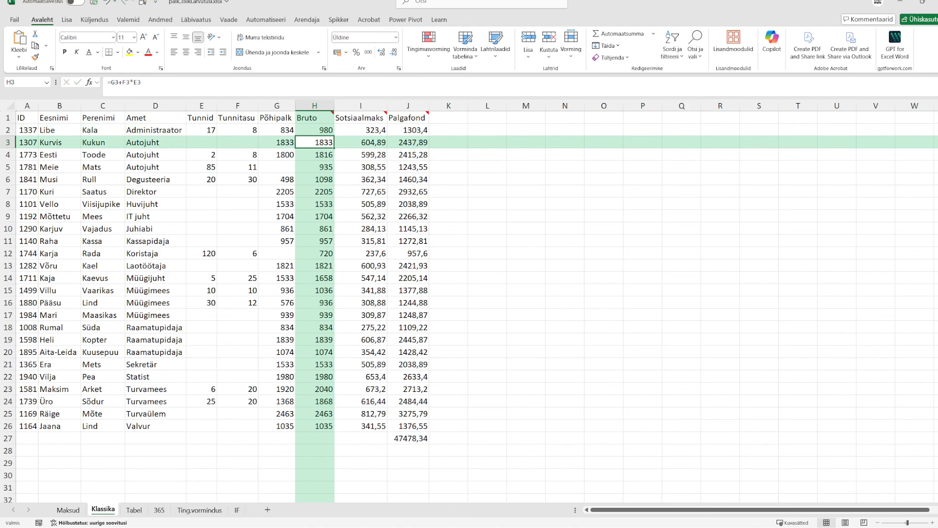
{"action": "key", "text": "Up"}
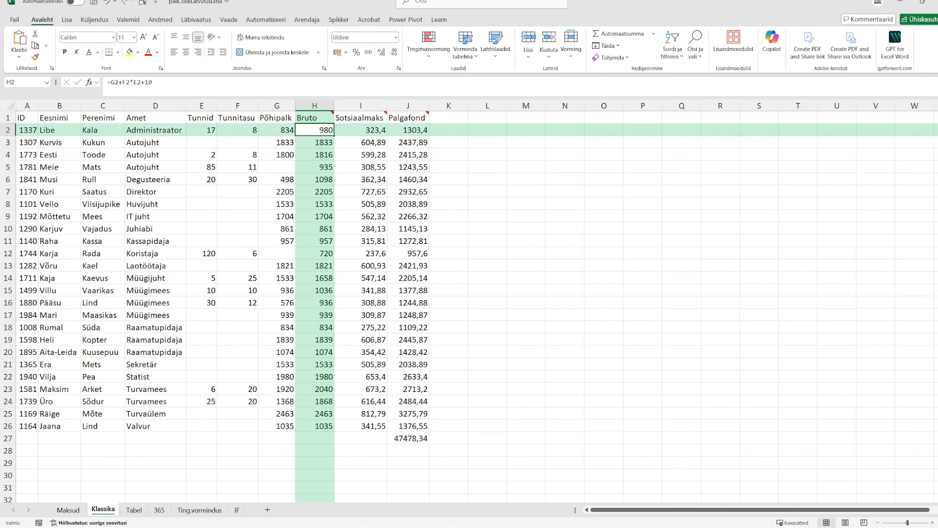
{"action": "double_click", "coordinate": [334, 134]}
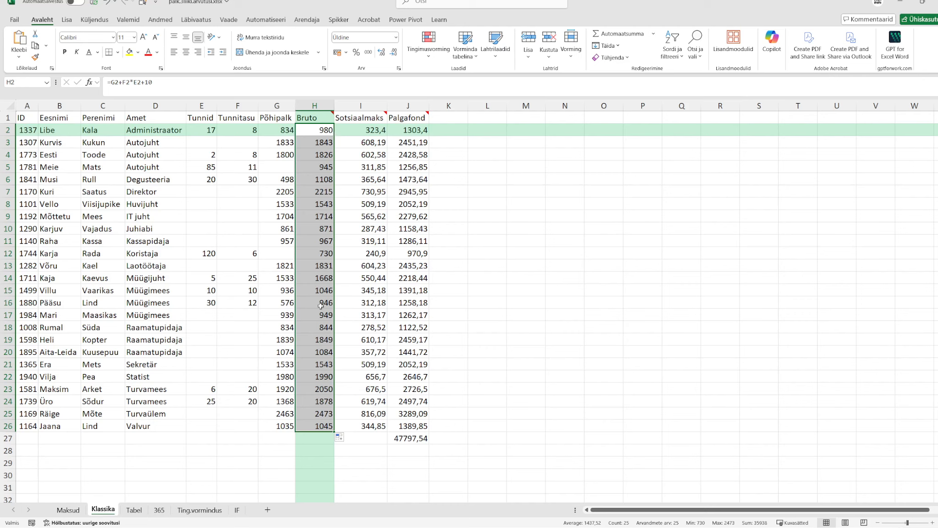
Step: Change the Bruto formula in H10 alone to =G10+F10*E10+50
{"action": "left_click", "coordinate": [312, 225]}
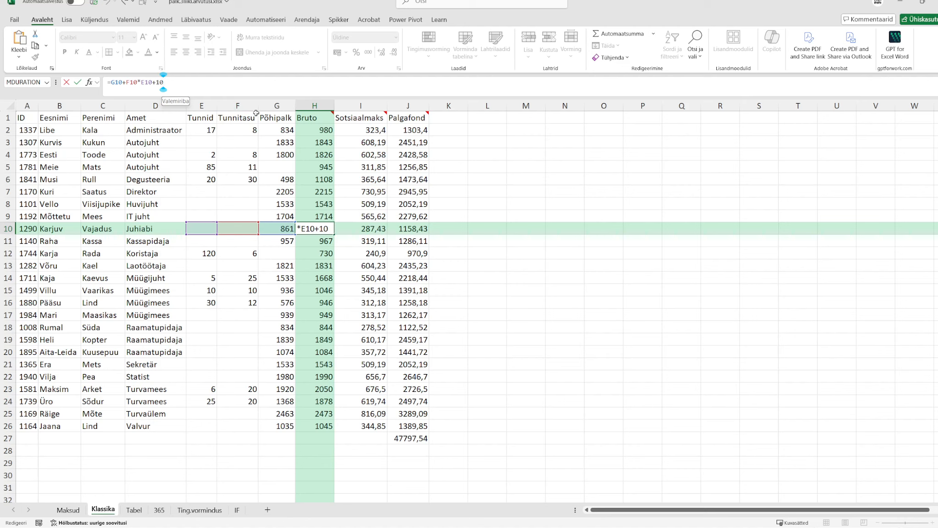
{"action": "key", "text": "BackSpace"}
{"action": "key", "text": "BackSpace"}
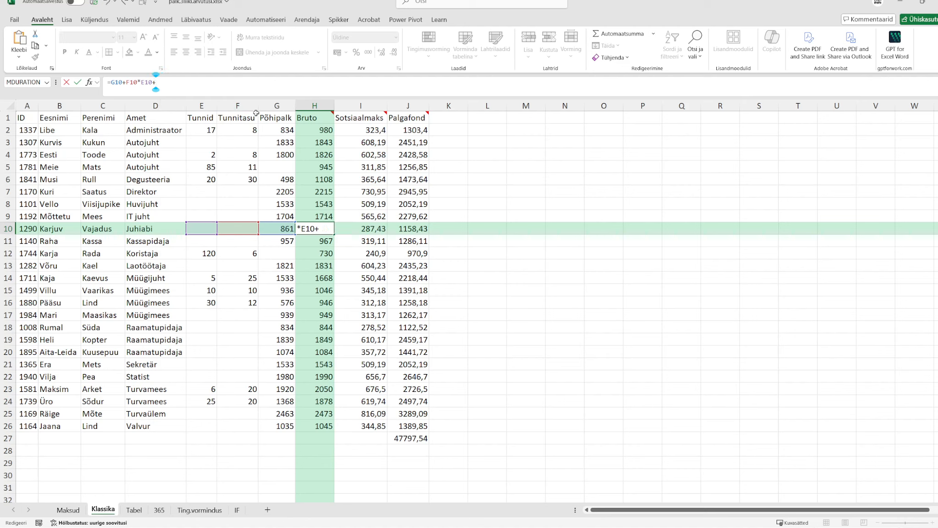
{"action": "type", "text": "50"}
{"action": "key", "text": "Return"}
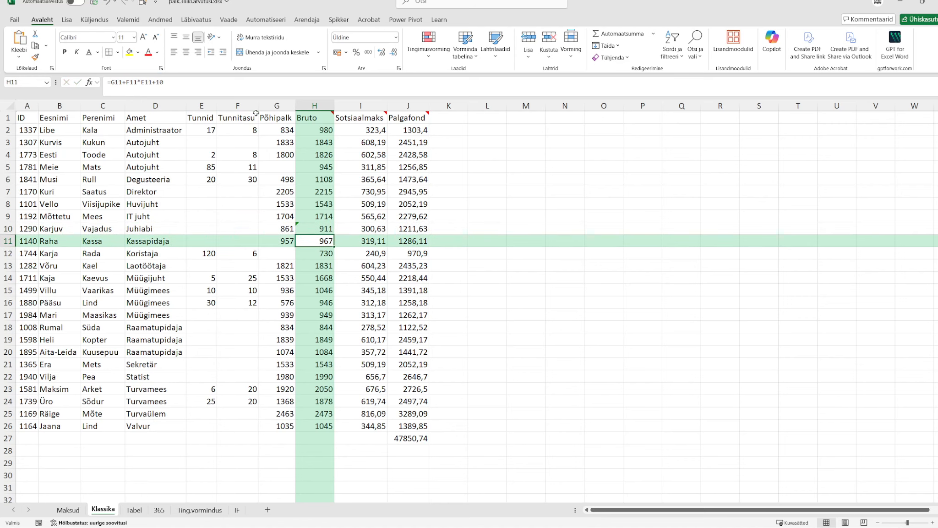
Step: Ignore the inconsistent-formula error on H10 (Ignoreeri viga) and compare its formula with other Bruto cells
{"action": "left_click", "coordinate": [305, 227]}
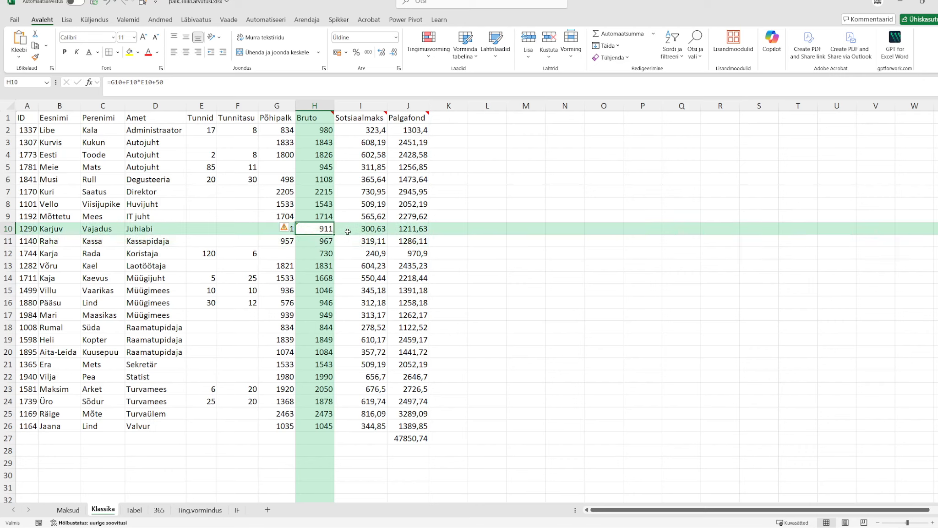
{"action": "left_click", "coordinate": [291, 228]}
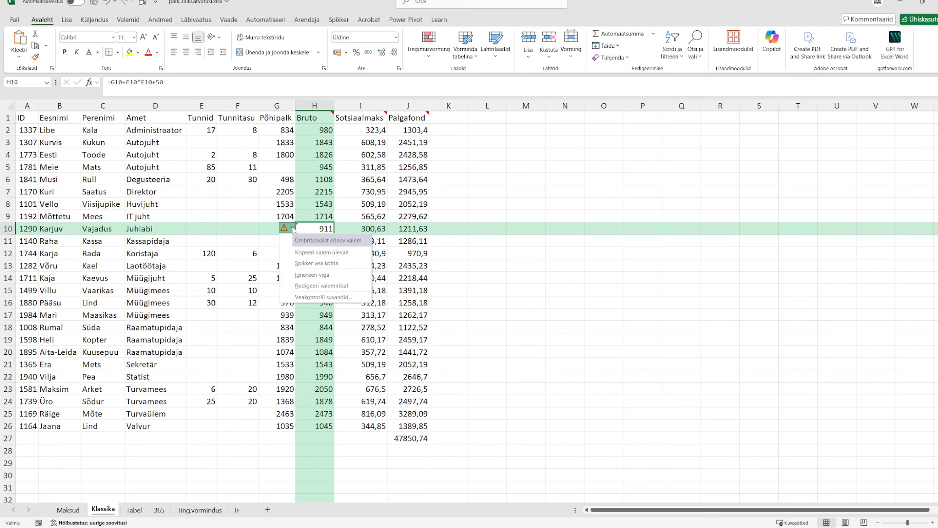
{"action": "left_click", "coordinate": [326, 276]}
{"action": "left_click", "coordinate": [322, 292]}
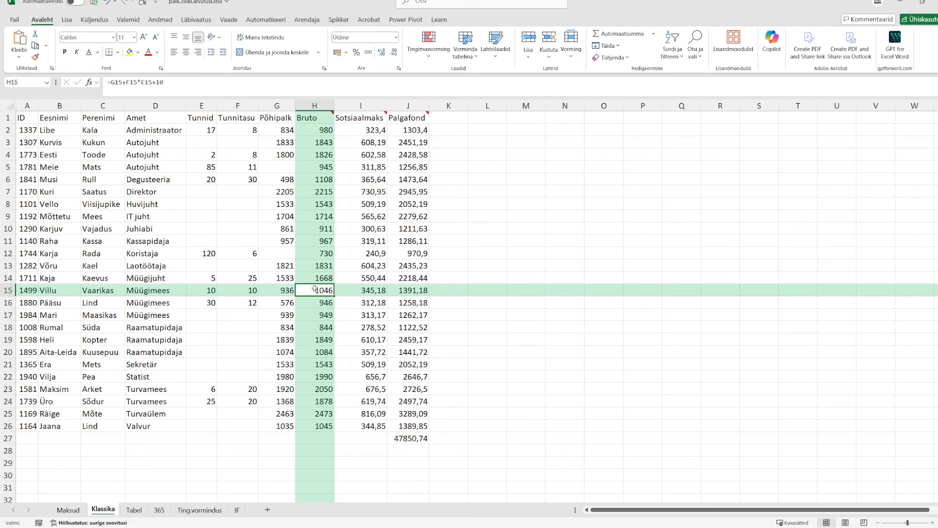
{"action": "left_click", "coordinate": [304, 227]}
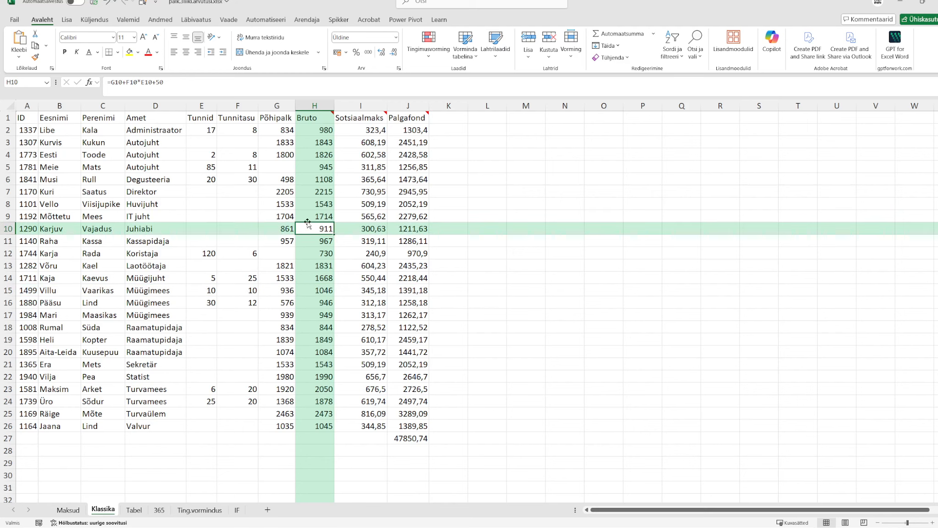
{"action": "left_click", "coordinate": [313, 213]}
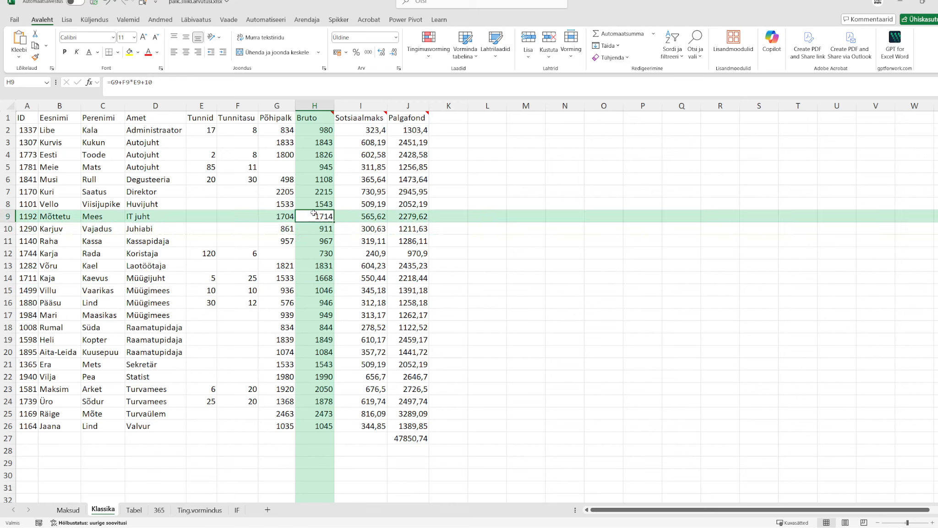
Step: On the Klassika sheet, change the Bruto formula in H2 back to =G2+F2*E2 and fill it down the column
{"action": "left_click", "coordinate": [306, 132]}
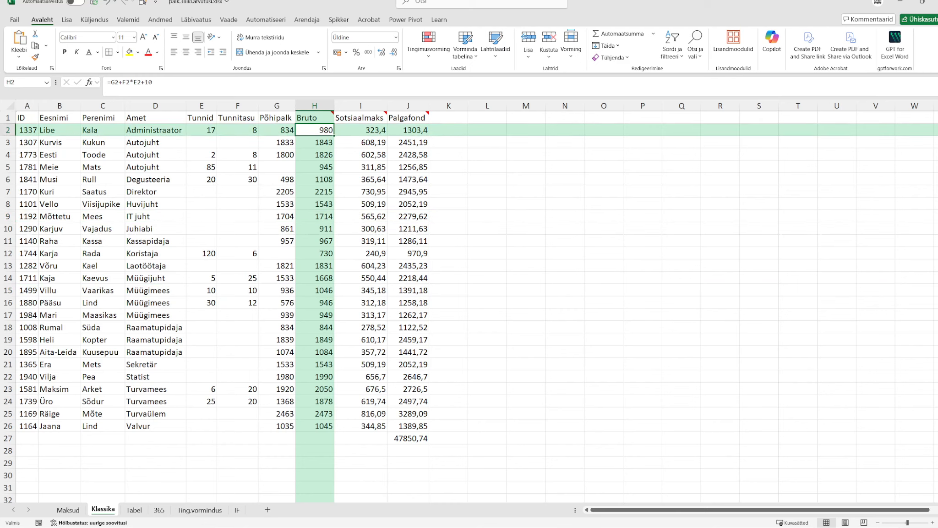
{"action": "left_click", "coordinate": [155, 83]}
{"action": "key", "text": "BackSpace"}
{"action": "key", "text": "BackSpace"}
{"action": "key", "text": "BackSpace"}
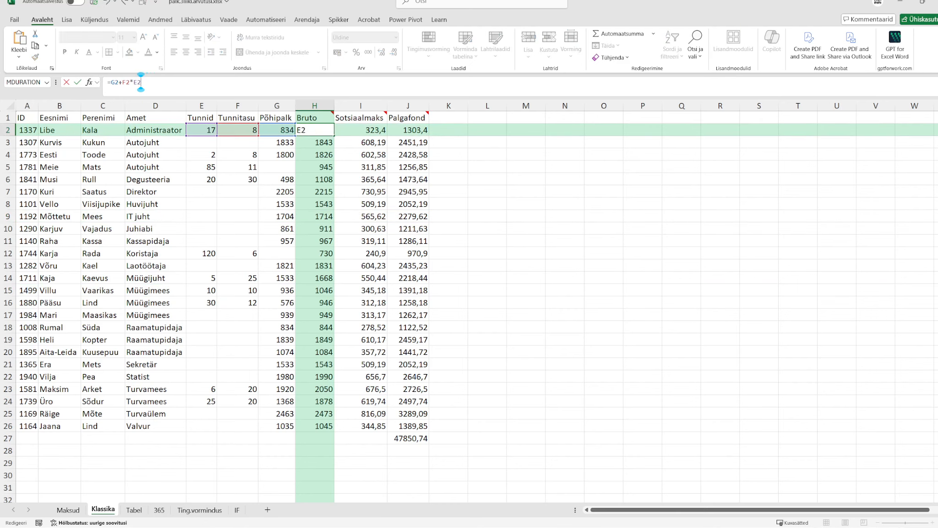
{"action": "key", "text": "ctrl+Return"}
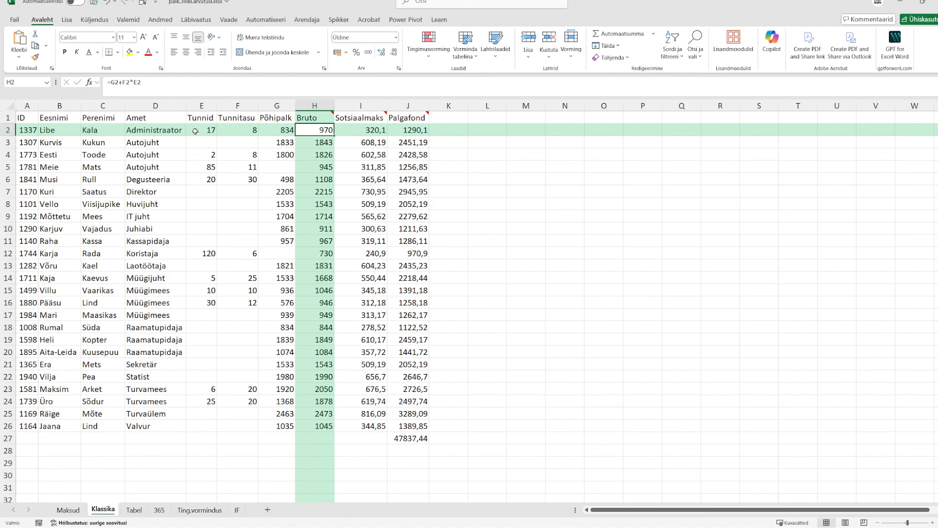
{"action": "double_click", "coordinate": [335, 136]}
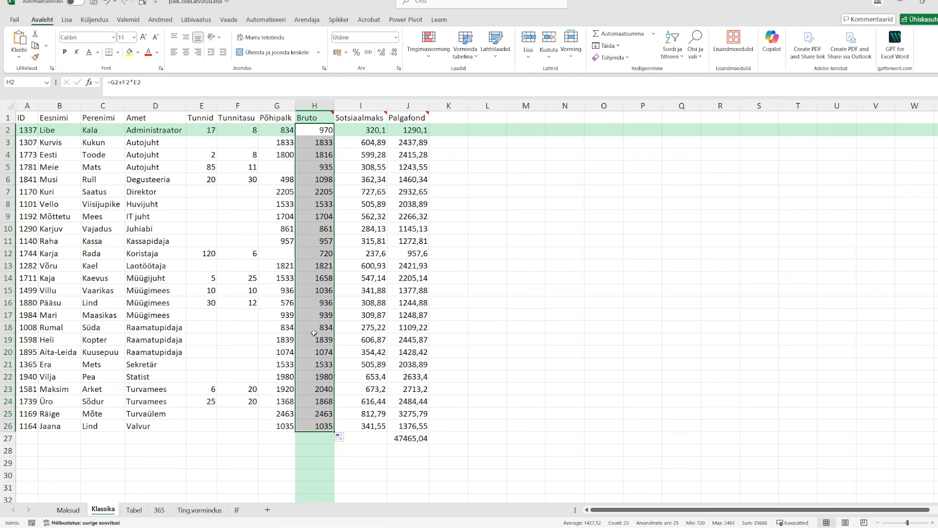
{"action": "left_click", "coordinate": [134, 509]}
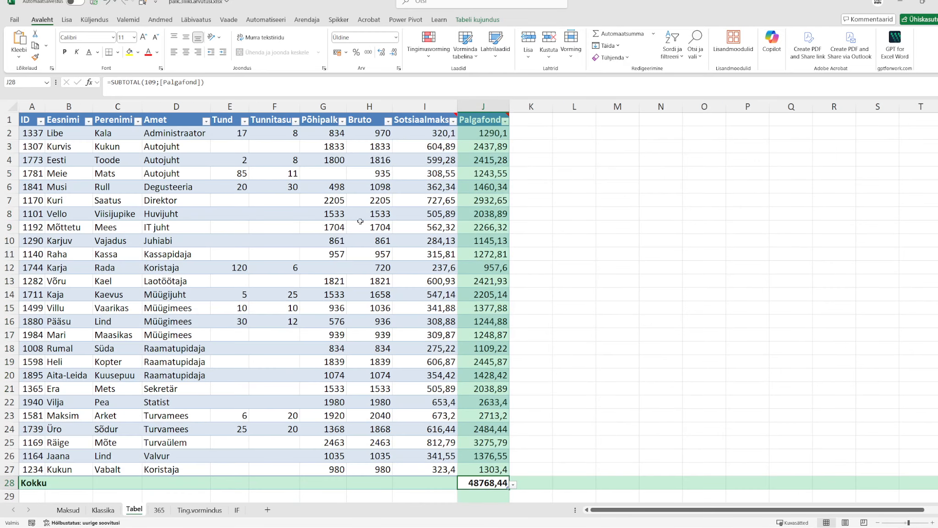
{"action": "left_click", "coordinate": [358, 204]}
{"action": "left_click", "coordinate": [374, 135]}
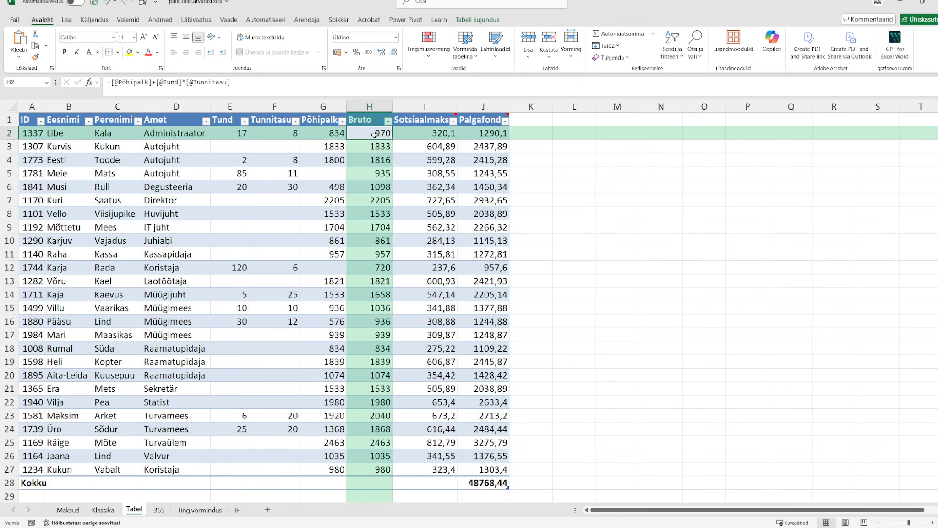
{"action": "left_click", "coordinate": [231, 83]}
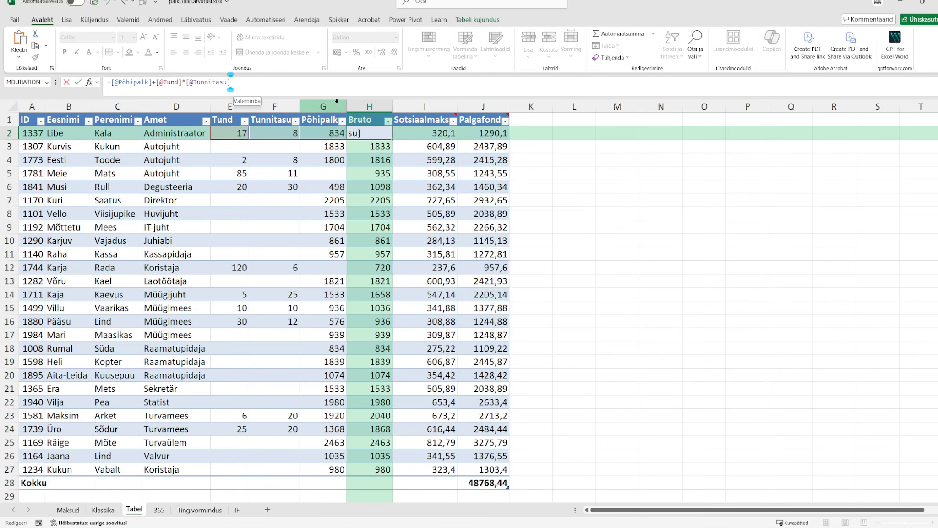
{"action": "type", "text": "+10"}
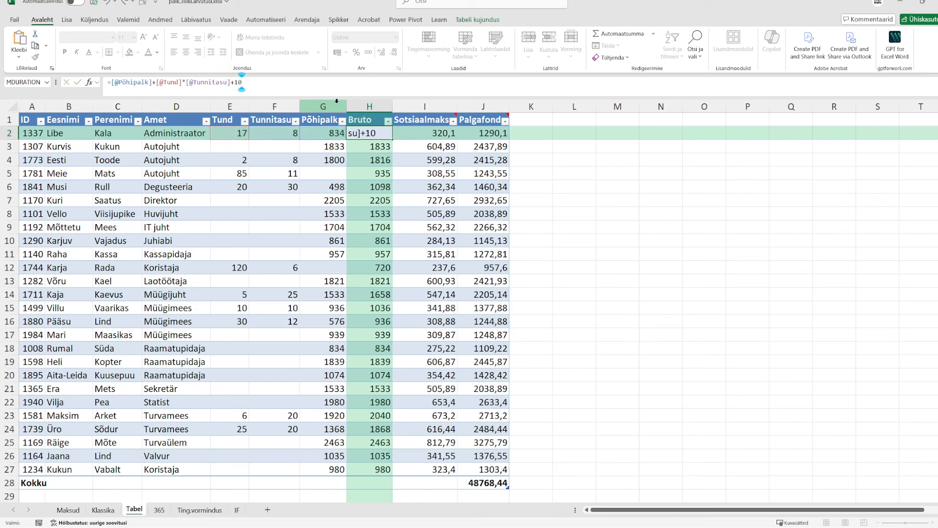
{"action": "key", "text": "Return"}
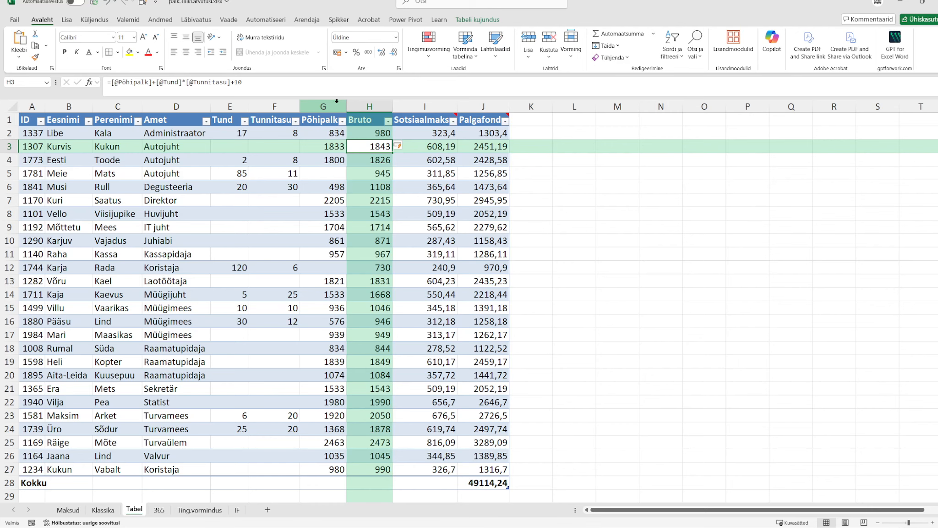
{"action": "left_click", "coordinate": [367, 296]}
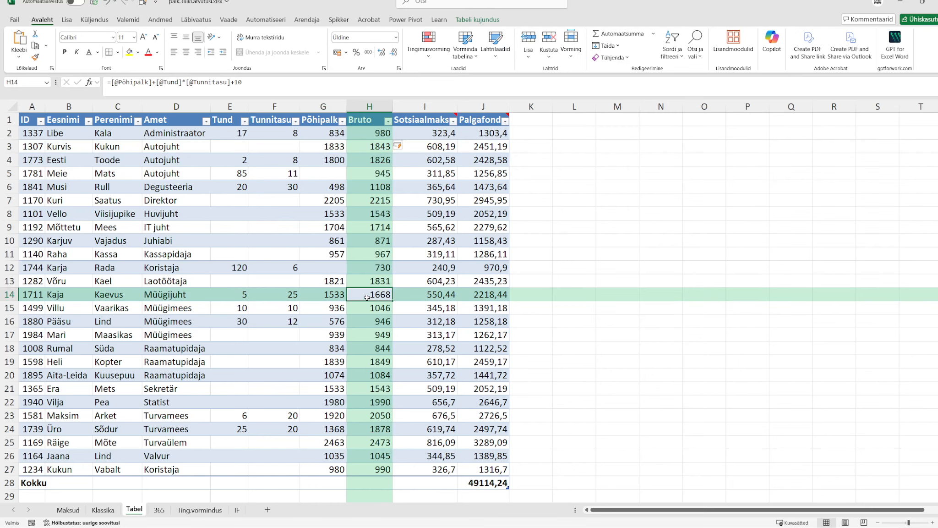
{"action": "left_click", "coordinate": [368, 347]}
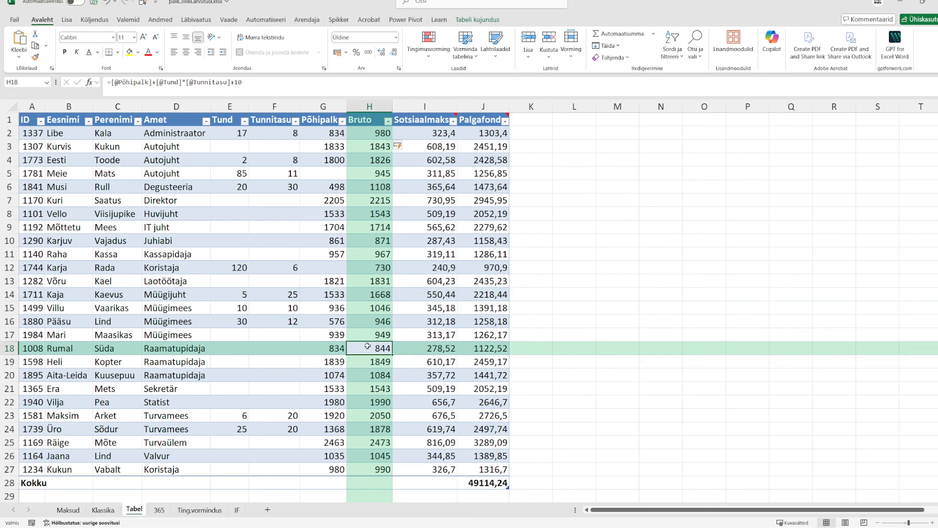
{"action": "left_click", "coordinate": [242, 83]}
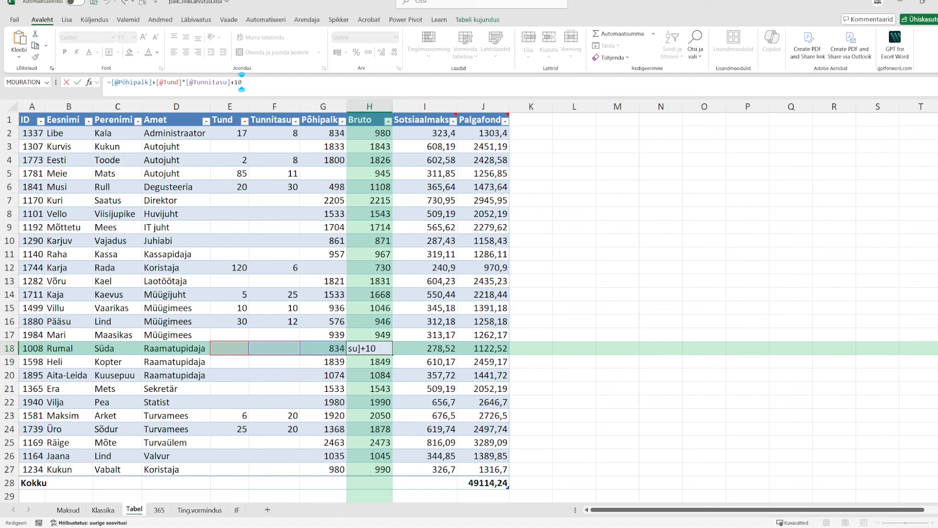
{"action": "key", "text": "BackSpace"}
{"action": "key", "text": "BackSpace"}
{"action": "type", "text": "20"}
{"action": "key", "text": "Return"}
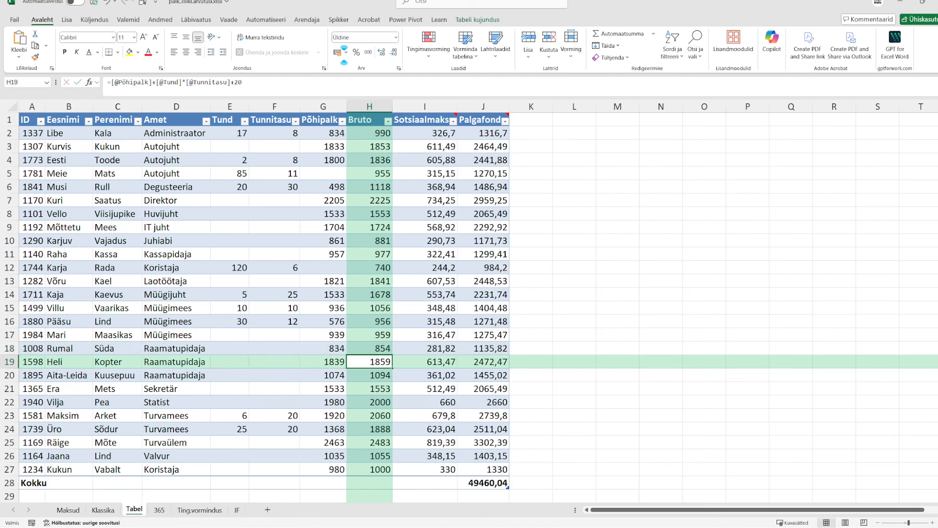
{"action": "left_click", "coordinate": [375, 133]}
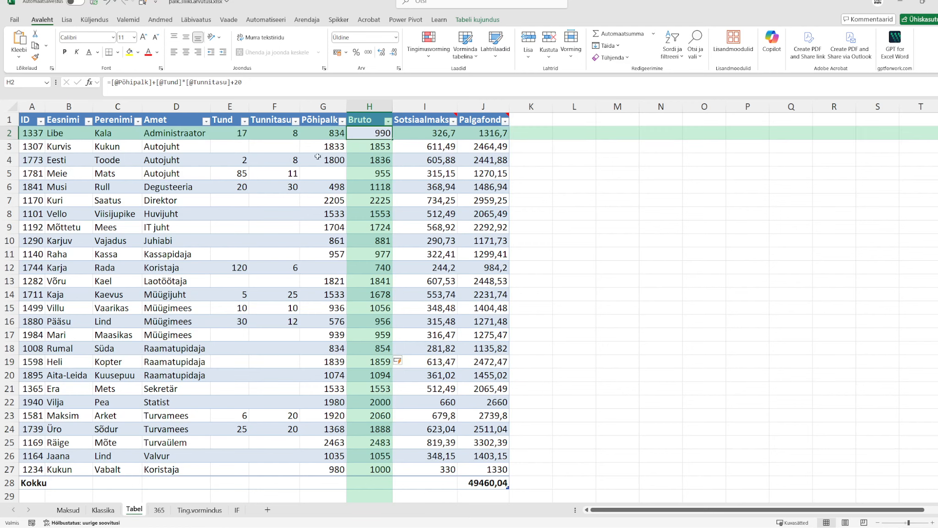
{"action": "left_click", "coordinate": [243, 82]}
{"action": "key", "text": "BackSpace"}
{"action": "key", "text": "BackSpace"}
{"action": "key", "text": "BackSpace"}
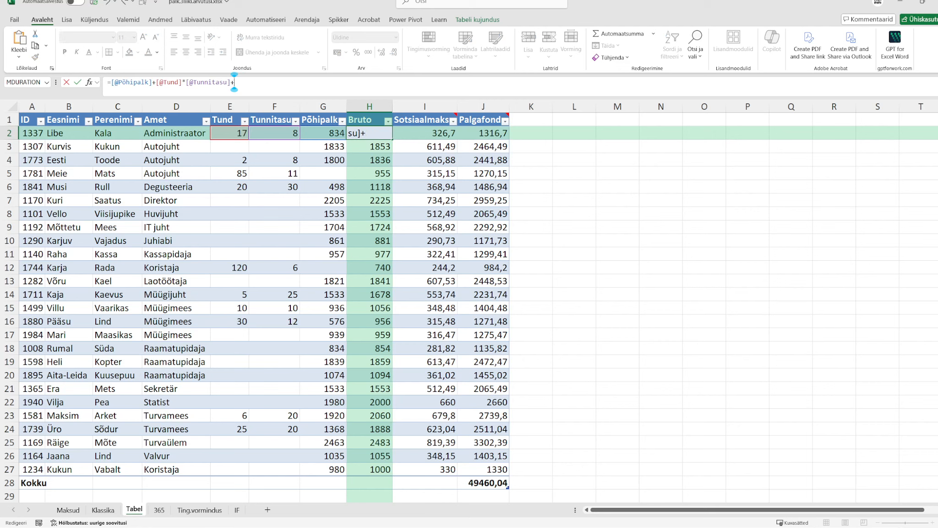
{"action": "key", "text": "Return"}
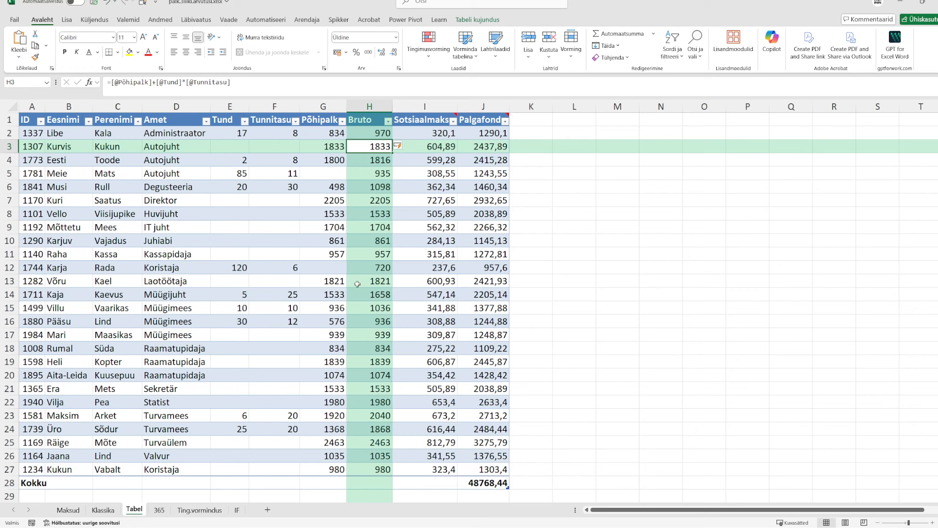
Step: Check a Sotsiaalmaks formula on Tabel, and compare the formulas of several Bruto cells on sheet 365
{"action": "left_click", "coordinate": [424, 245]}
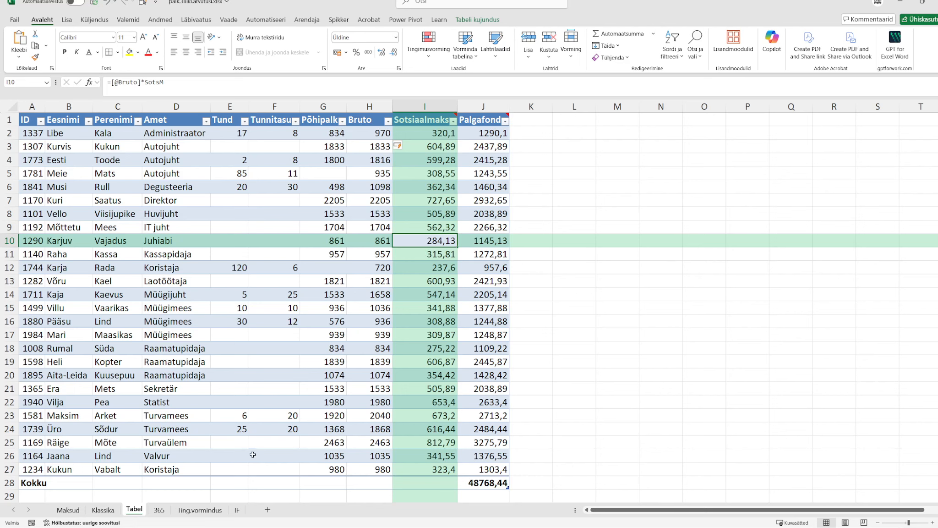
{"action": "left_click", "coordinate": [166, 512]}
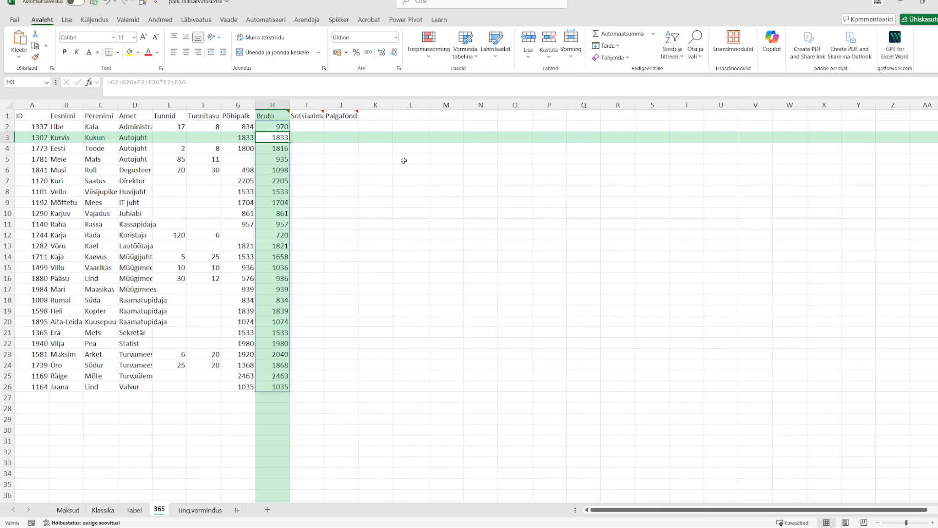
{"action": "left_click", "coordinate": [273, 200]}
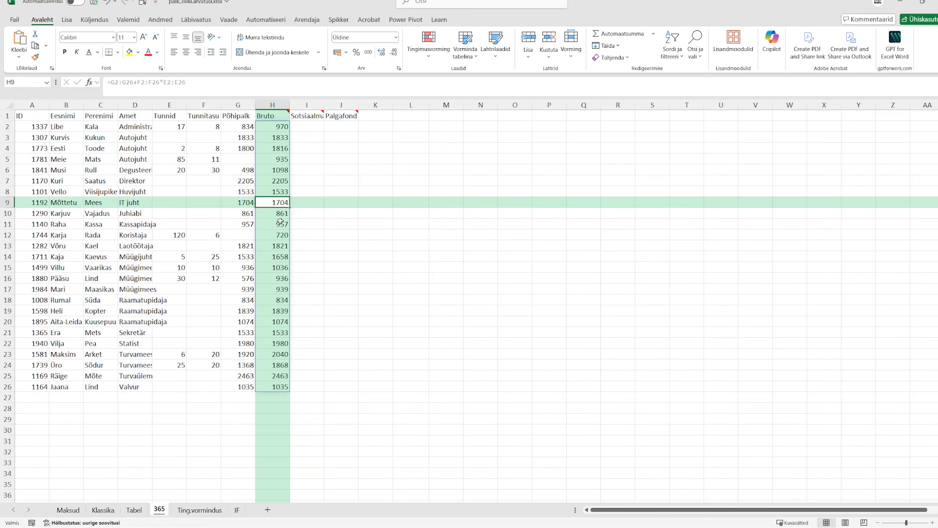
{"action": "left_click", "coordinate": [277, 265]}
{"action": "left_click", "coordinate": [276, 340]}
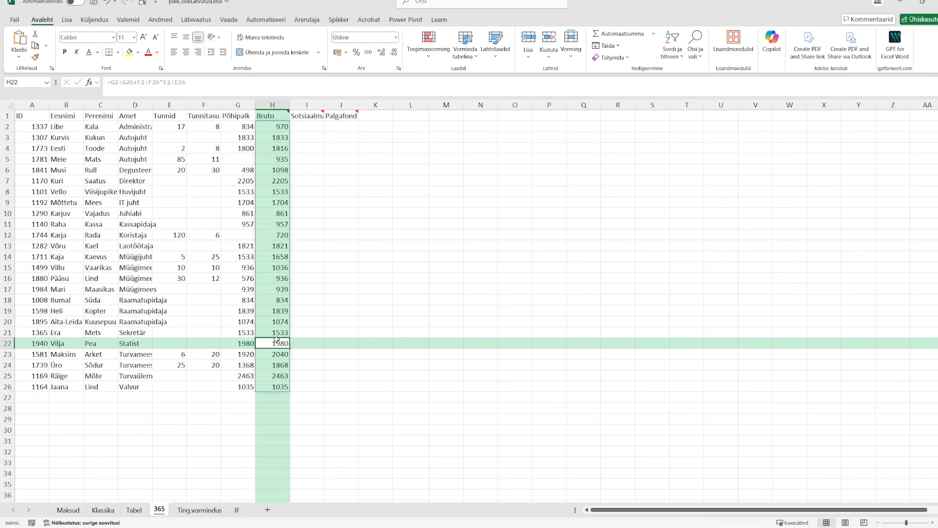
{"action": "left_click", "coordinate": [404, 255]}
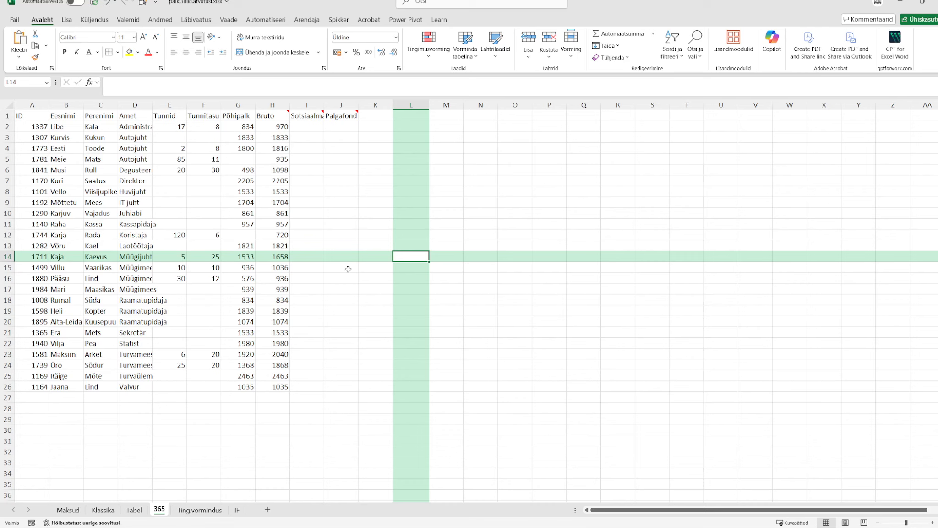
Step: Overwrite the spilled Bruto value in H6 with 5353, and clear that entry again
{"action": "left_click", "coordinate": [275, 170]}
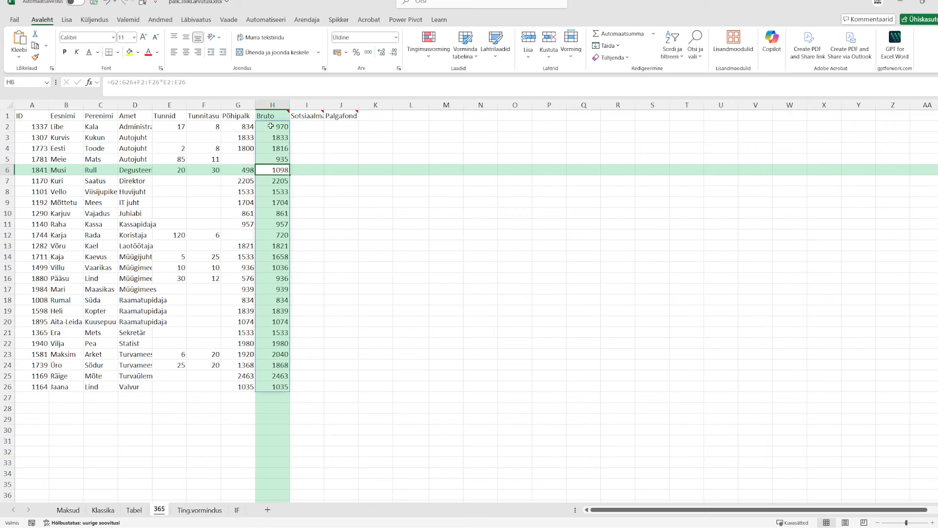
{"action": "type", "text": "5353"}
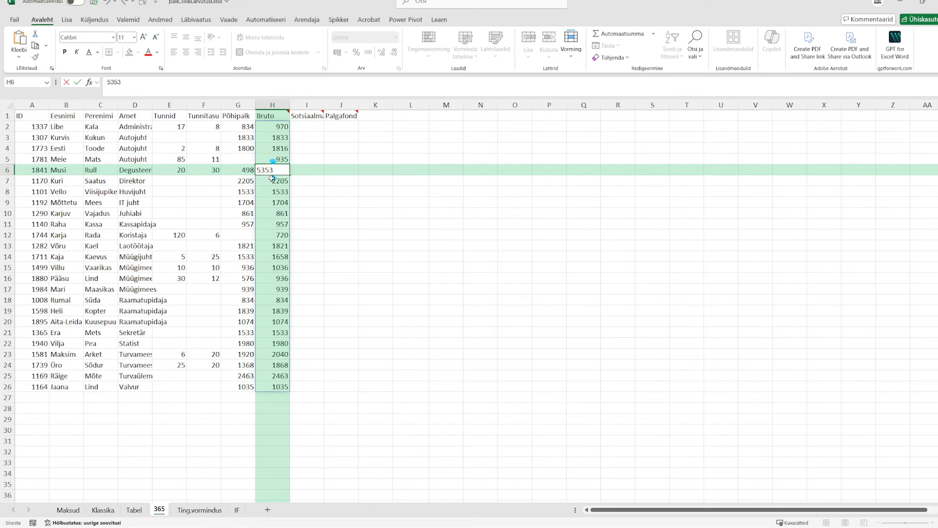
{"action": "key", "text": "Return"}
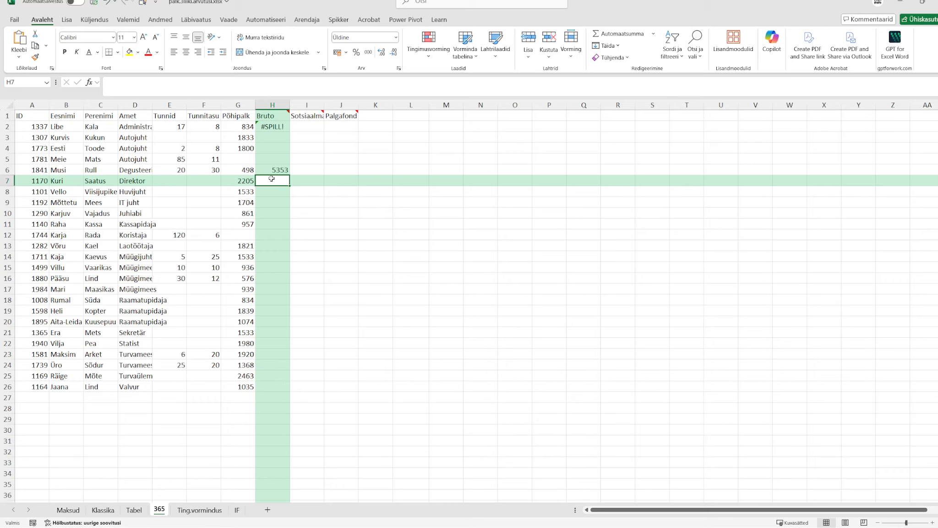
{"action": "key", "text": "Up"}
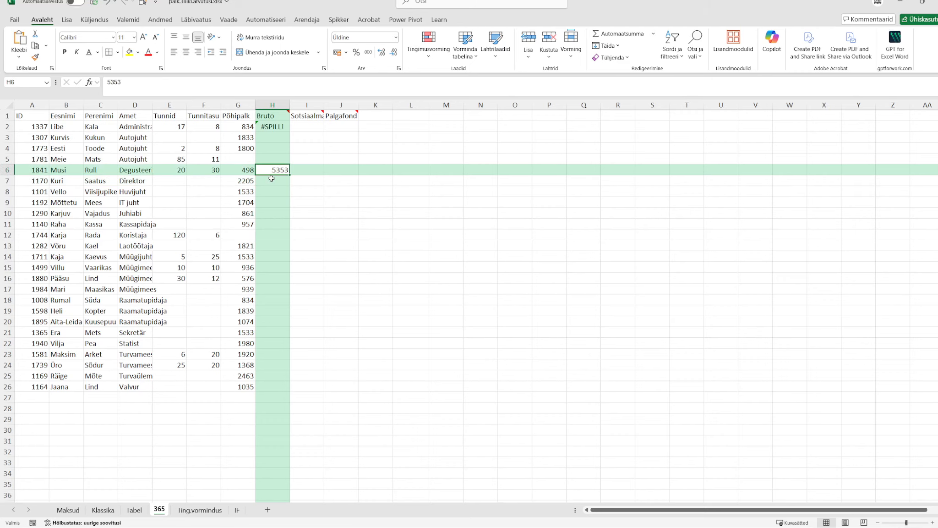
{"action": "key", "text": "Delete"}
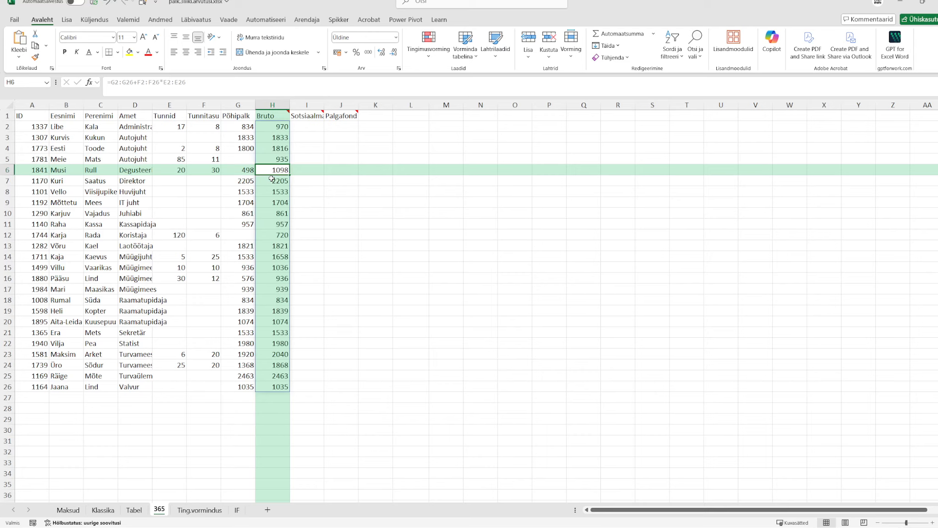
{"action": "left_click", "coordinate": [275, 128]}
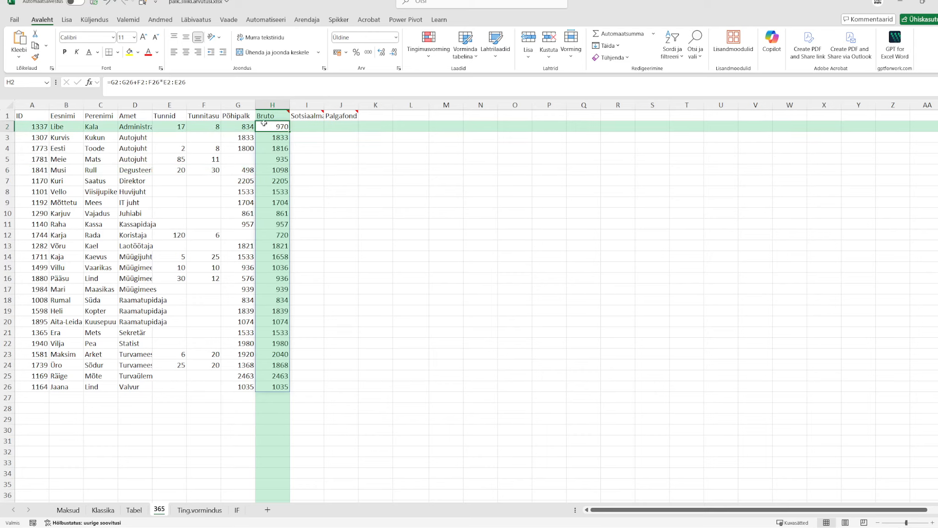
Step: Calculate Sotsiaalmaks for all rows with the single array formula =H2#*SotsM in I2, taking the Sotsiaalmaks rate from Maksud
{"action": "left_click", "coordinate": [306, 126]}
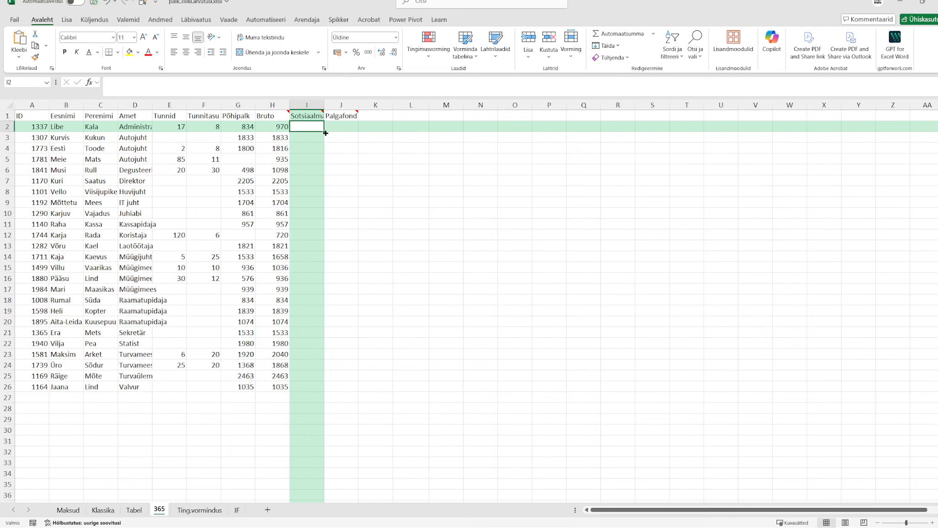
{"action": "type", "text": "="}
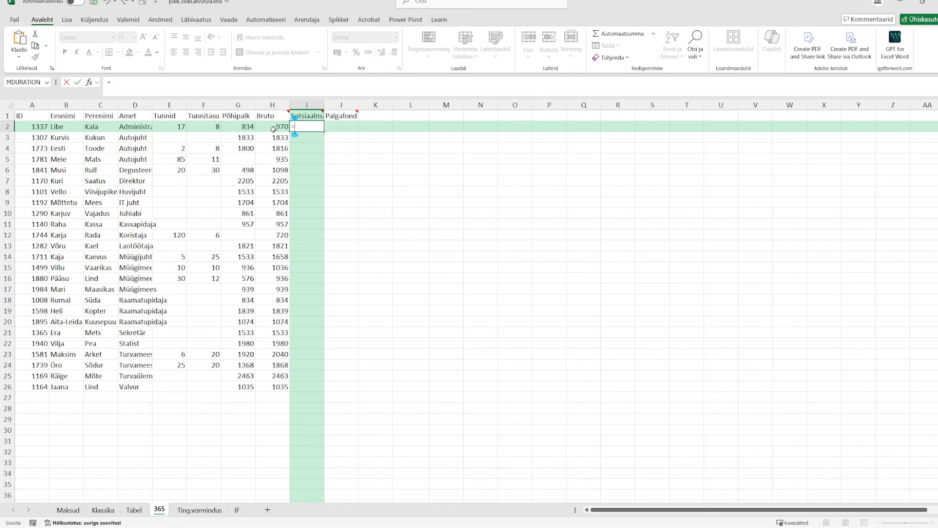
{"action": "left_click", "coordinate": [274, 126]}
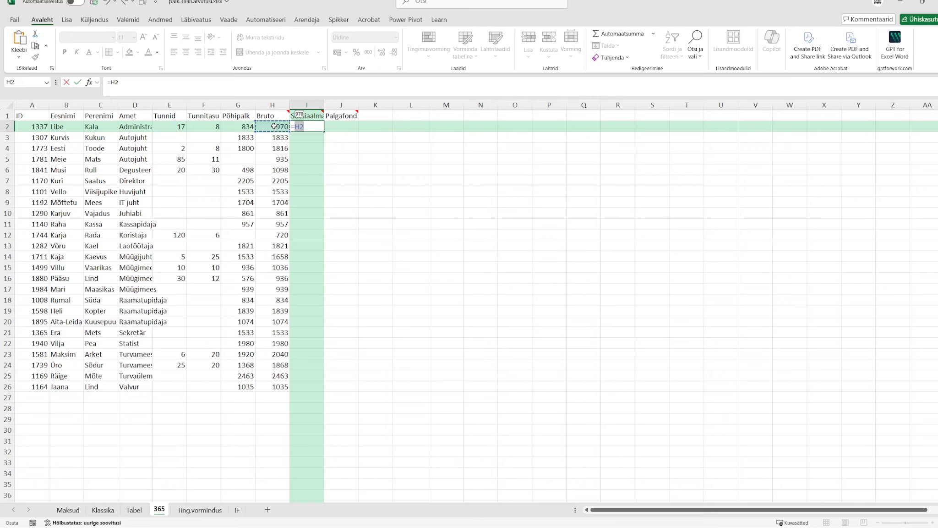
{"action": "type", "text": "£"}
{"action": "key", "text": "BackSpace"}
{"action": "type", "text": "#"}
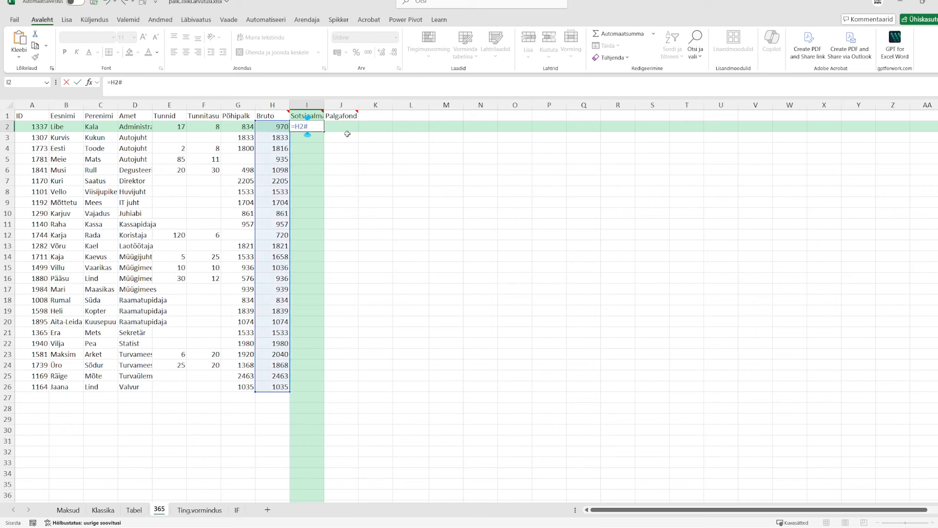
{"action": "type", "text": "*"}
{"action": "left_click", "coordinate": [66, 513]}
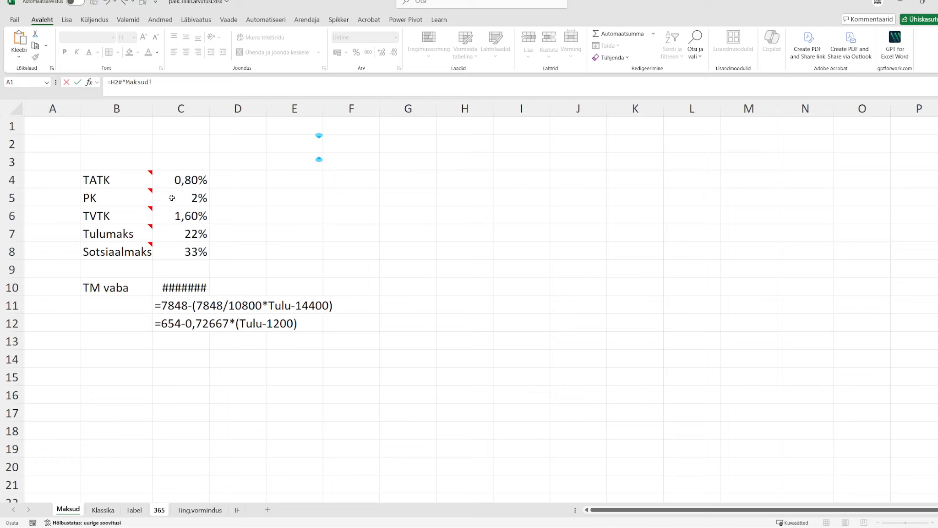
{"action": "left_click", "coordinate": [180, 251]}
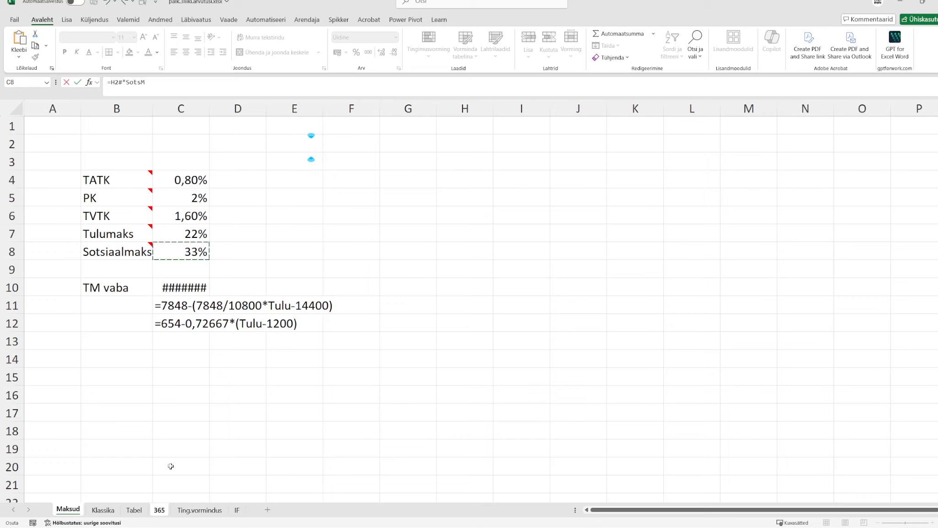
{"action": "key", "text": "Return"}
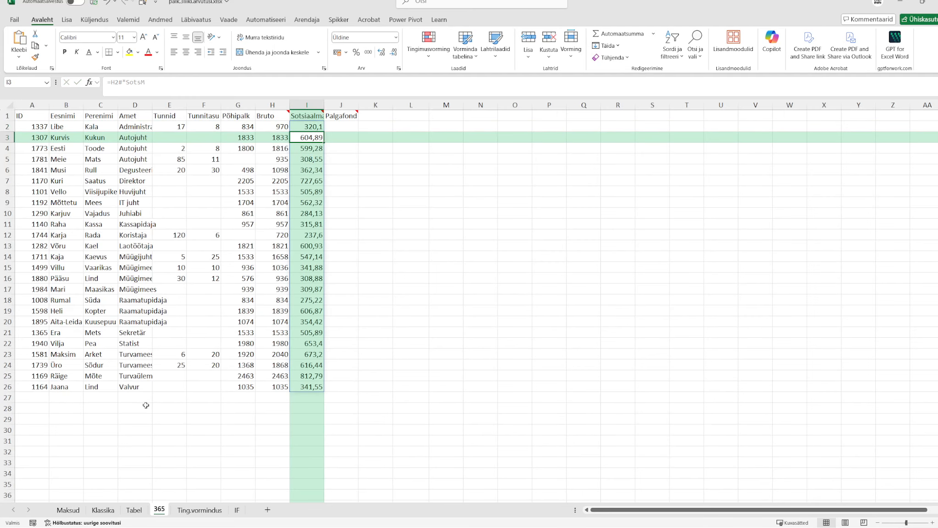
{"action": "left_click", "coordinate": [299, 126]}
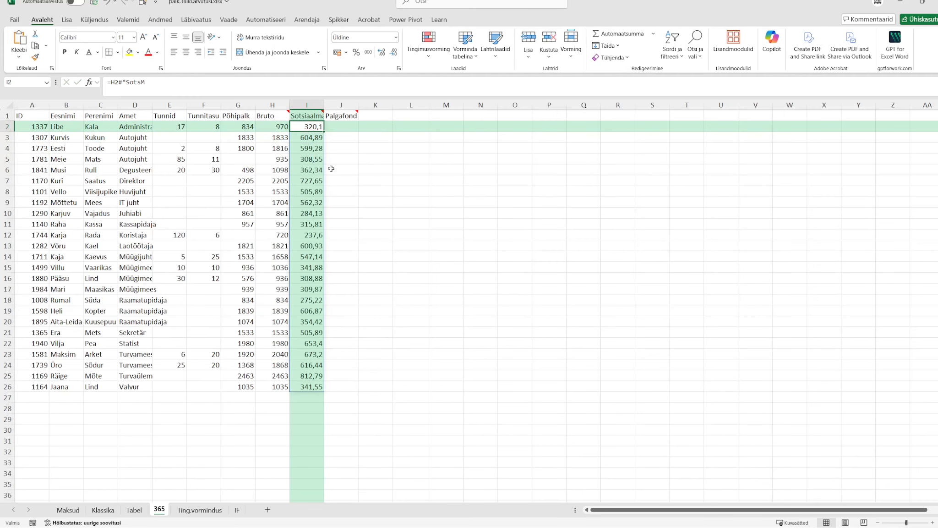
Step: Check the references of the Sotsiaalmaks formula in I2, and clear the last Põhipalk value in G26, undoing that deletion
{"action": "double_click", "coordinate": [306, 126]}
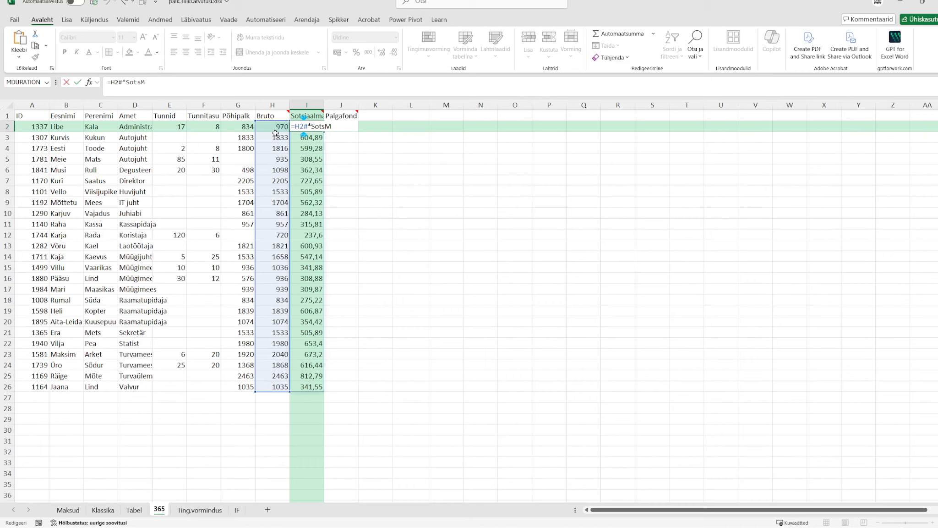
{"action": "key", "text": "Escape"}
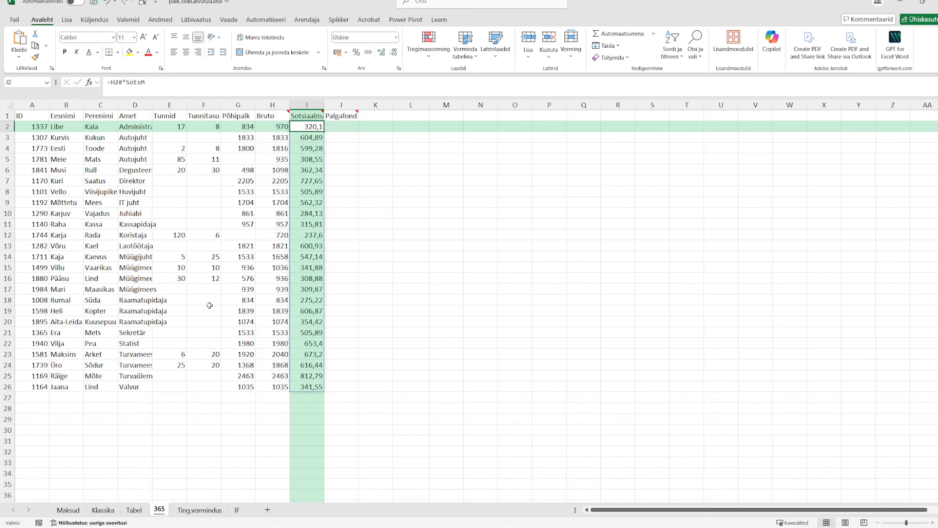
{"action": "left_click", "coordinate": [246, 386]}
{"action": "key", "text": "Delete"}
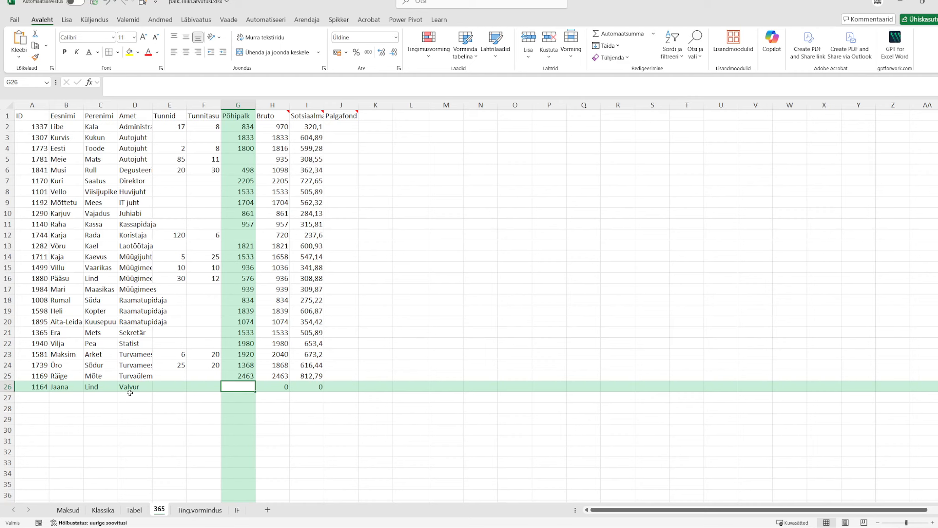
{"action": "key", "text": "ctrl+z"}
Step: Calculate Palgafond for all rows with the single array formula =H2#+I2# in J2, and check the formula there
{"action": "left_click", "coordinate": [341, 127]}
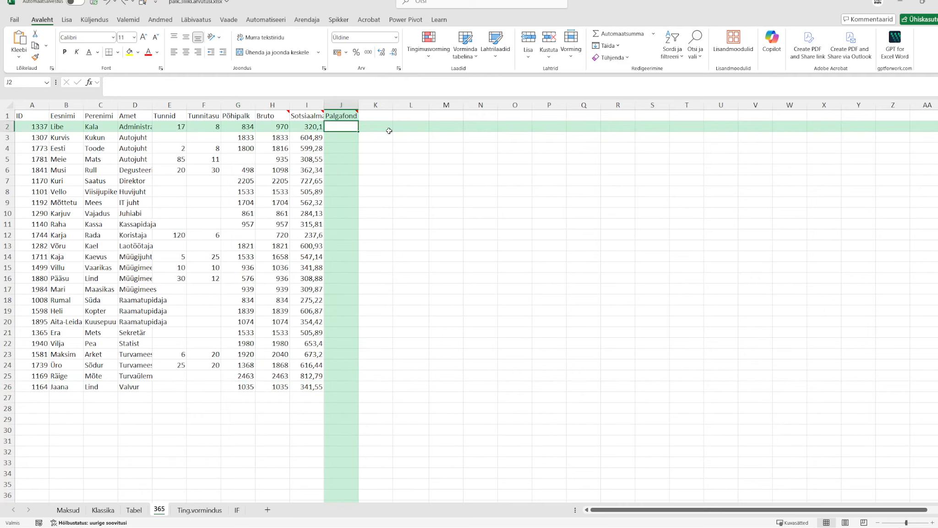
{"action": "type", "text": "="}
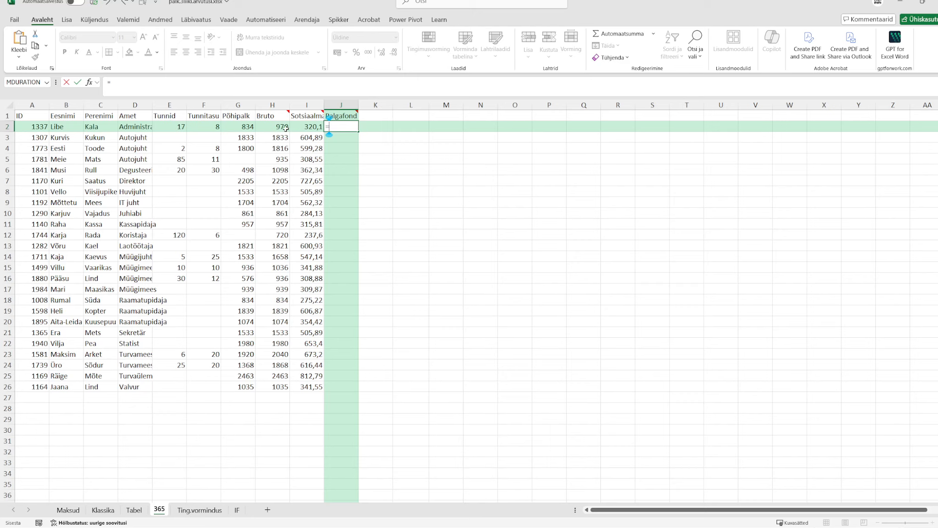
{"action": "left_click", "coordinate": [272, 126]}
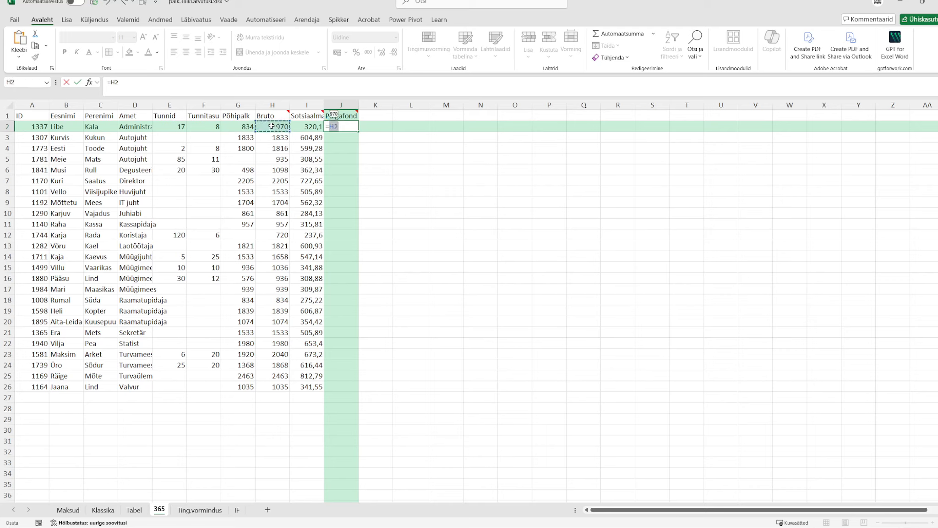
{"action": "type", "text": "#"}
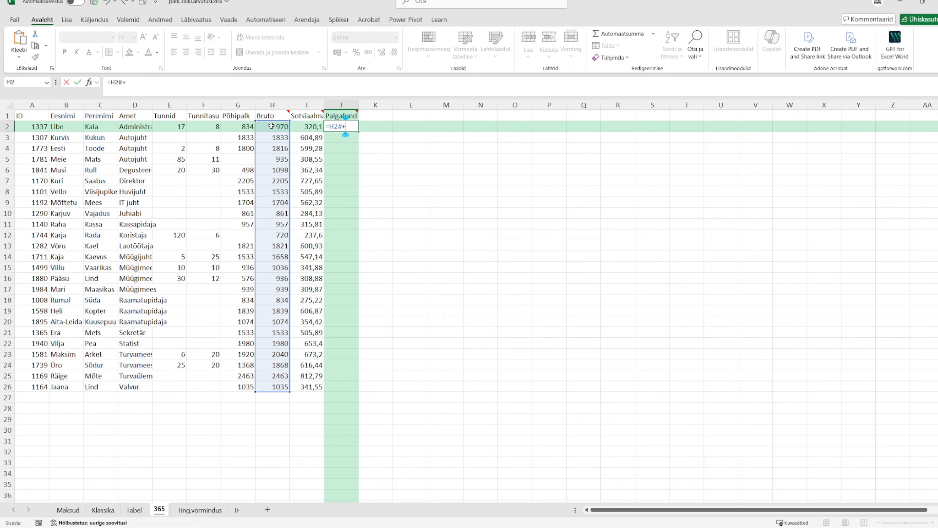
{"action": "type", "text": "+"}
{"action": "left_click", "coordinate": [307, 127]}
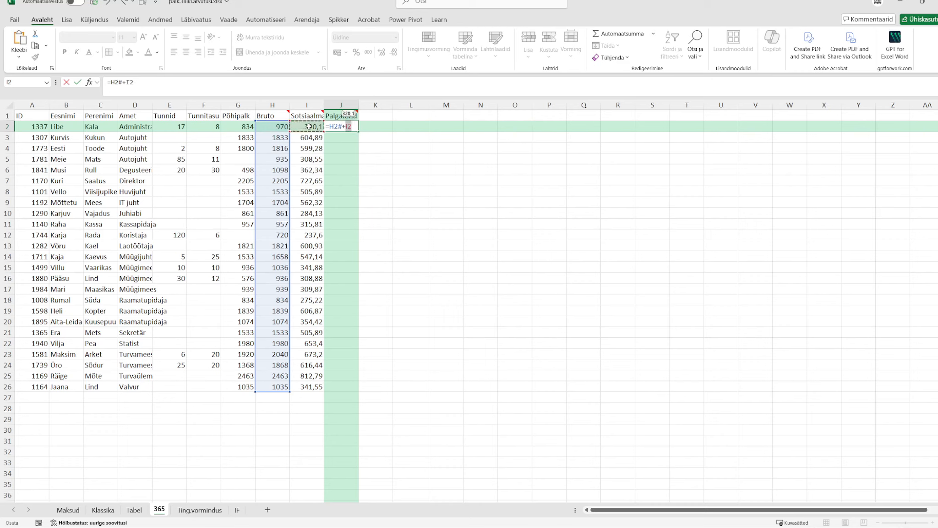
{"action": "type", "text": "#"}
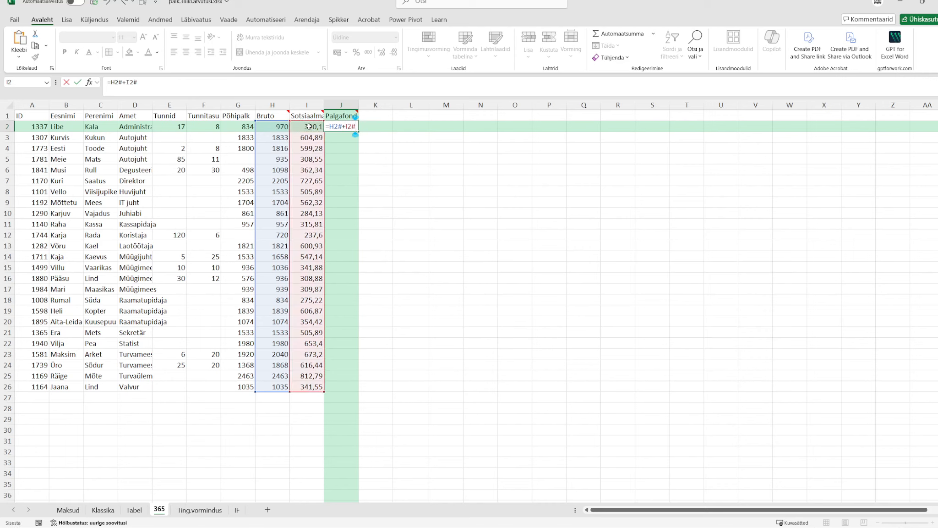
{"action": "key", "text": "Return"}
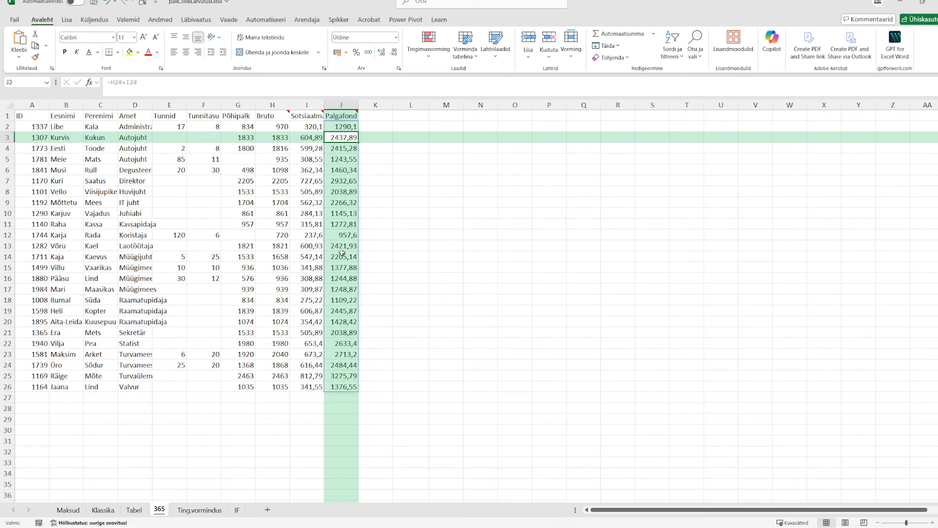
{"action": "left_click", "coordinate": [343, 126]}
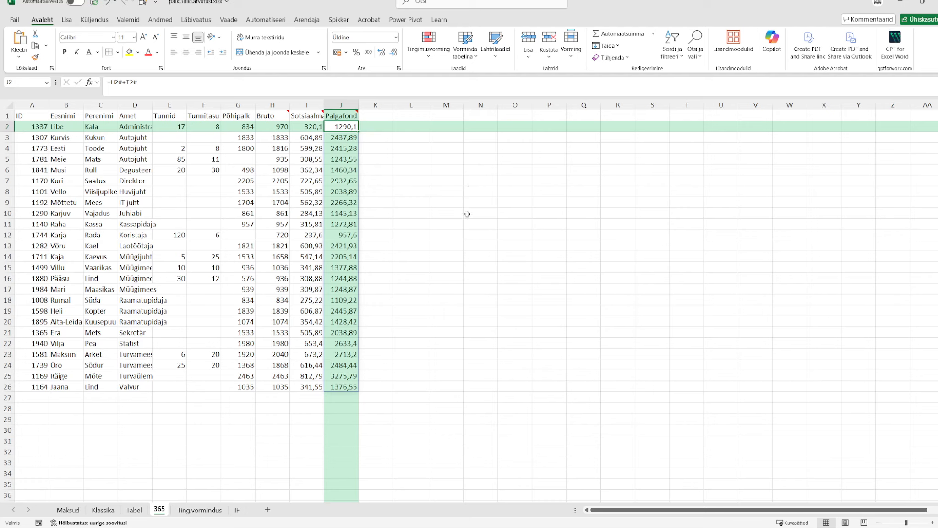
Step: List the distinct job titles with =UNIQUE(D2:D26) in M1, and widen column M to fit them
{"action": "left_click", "coordinate": [443, 118]}
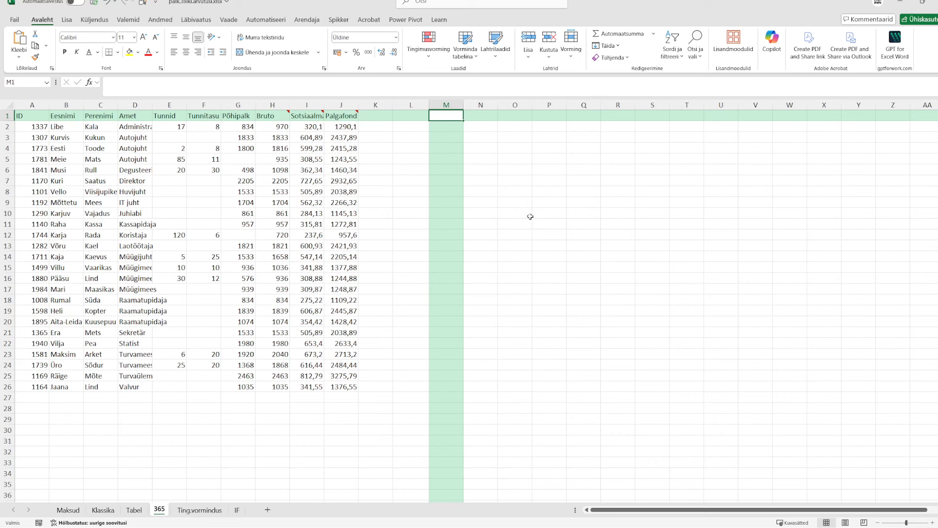
{"action": "type", "text": "="}
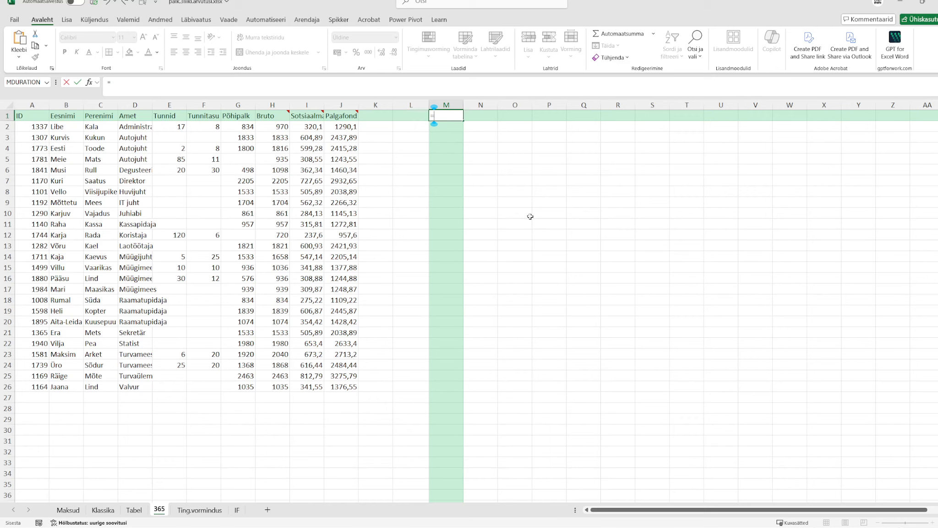
{"action": "type", "text": "uni"}
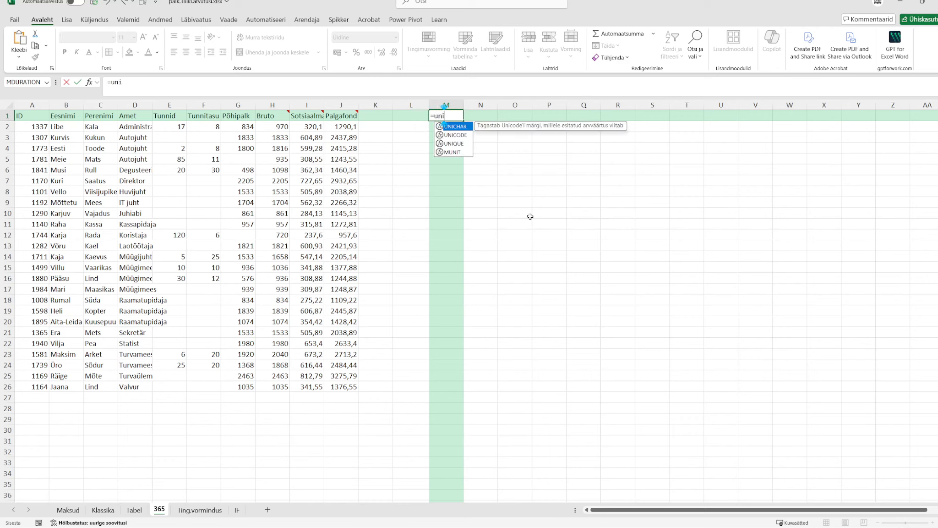
{"action": "double_click", "coordinate": [454, 143]}
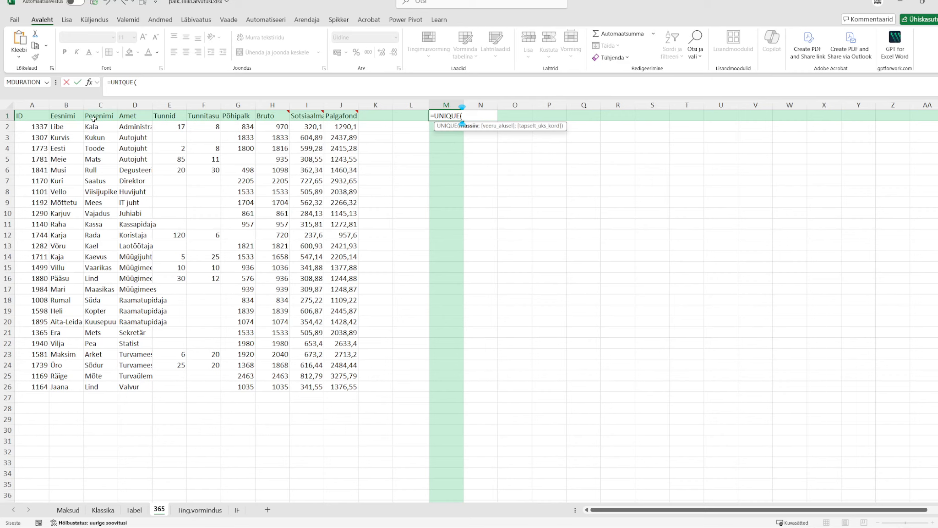
{"action": "left_click", "coordinate": [139, 126]}
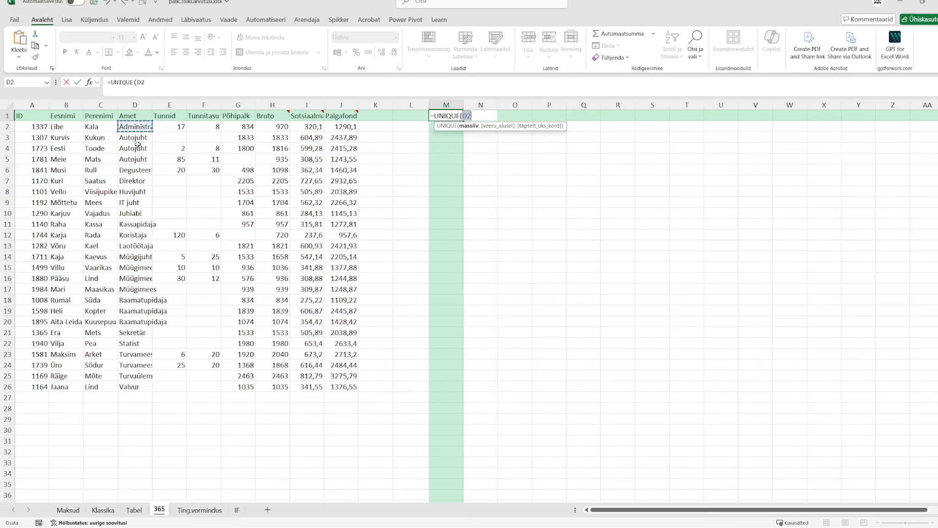
{"action": "left_click_drag", "start_coordinate": [138, 145], "coordinate": [131, 384]}
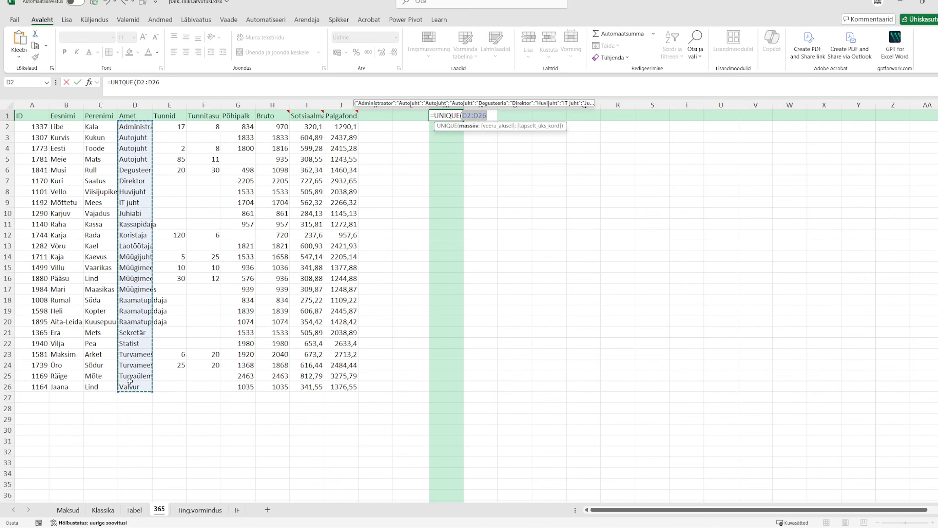
{"action": "key", "text": "Return"}
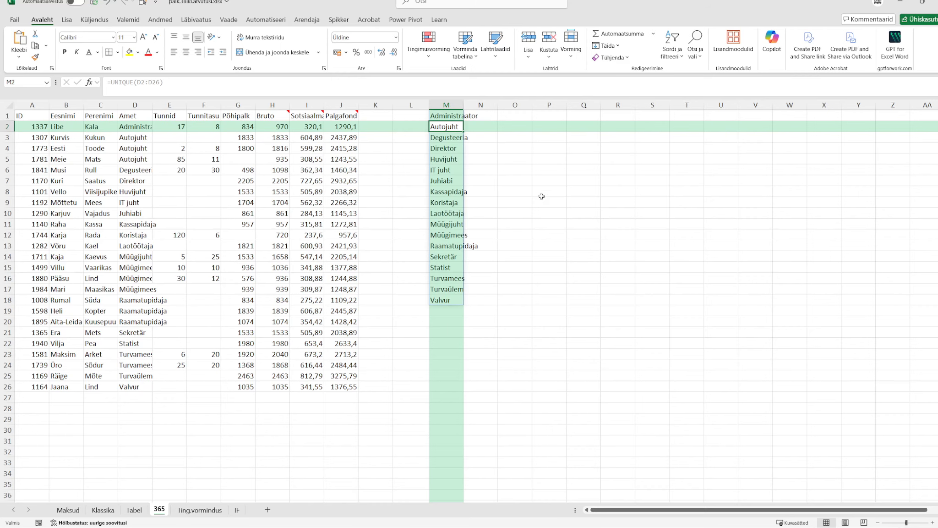
{"action": "left_click_drag", "start_coordinate": [463, 103], "coordinate": [488, 103]}
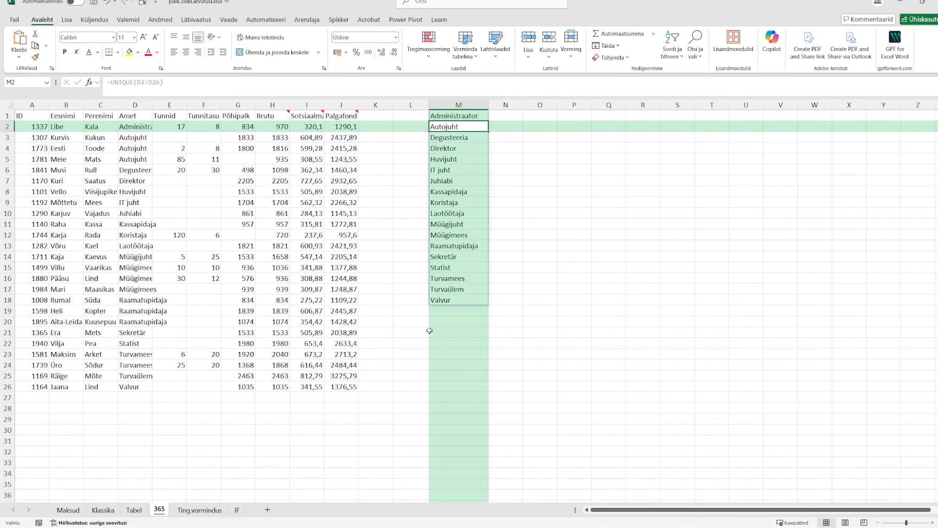
{"action": "left_click", "coordinate": [474, 235]}
{"action": "left_click", "coordinate": [502, 362]}
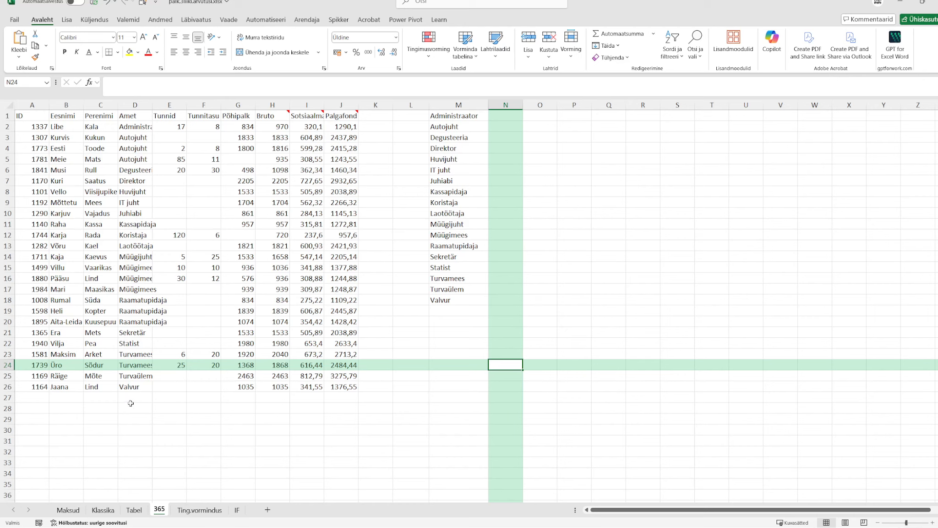
Step: Change the Amet entry in D23 to Õde
{"action": "left_click", "coordinate": [128, 353]}
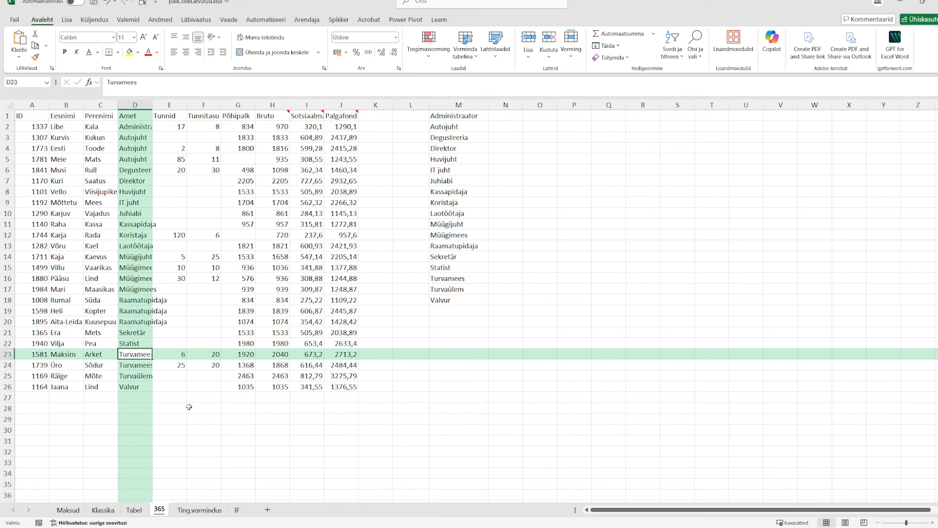
{"action": "type", "text": "Öde"}
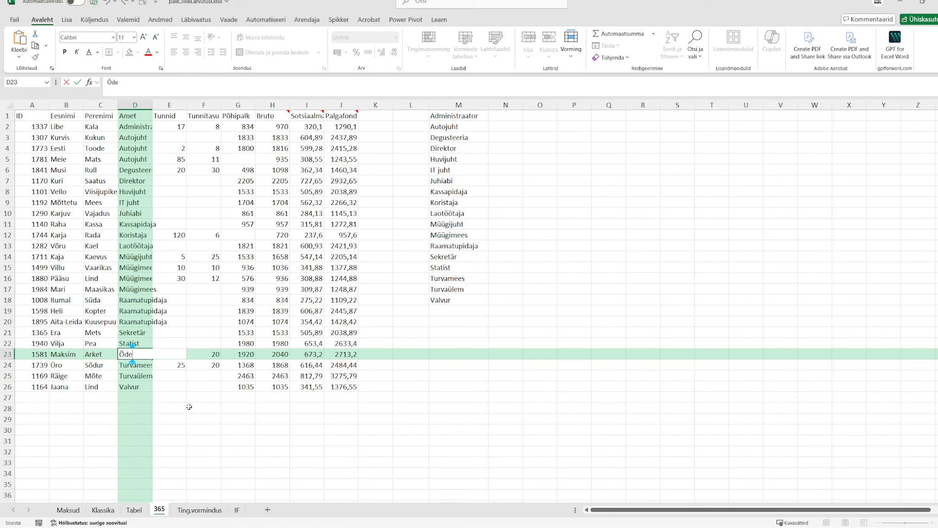
{"action": "key", "text": "Return"}
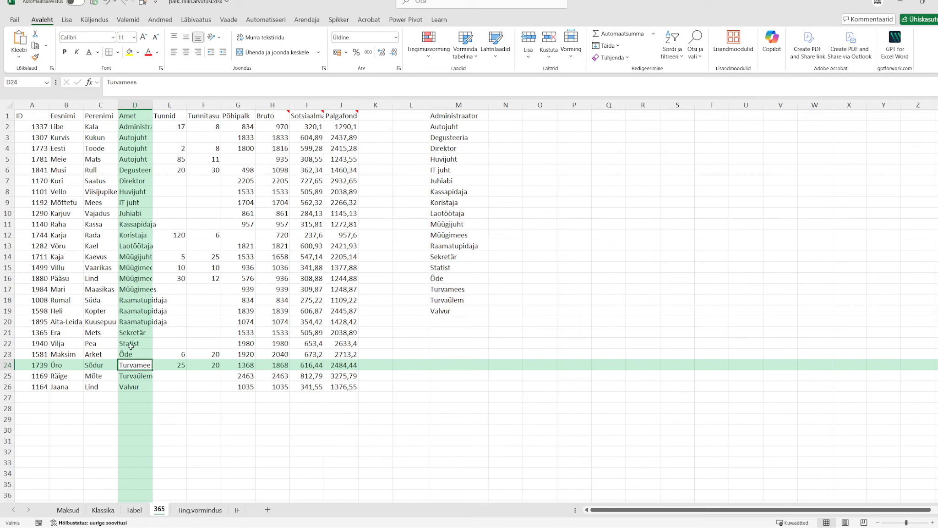
Step: Sort the list of distinct job titles by changing the formula in M1 to =SORT(UNIQUE(D2:D26))
{"action": "left_click", "coordinate": [458, 115]}
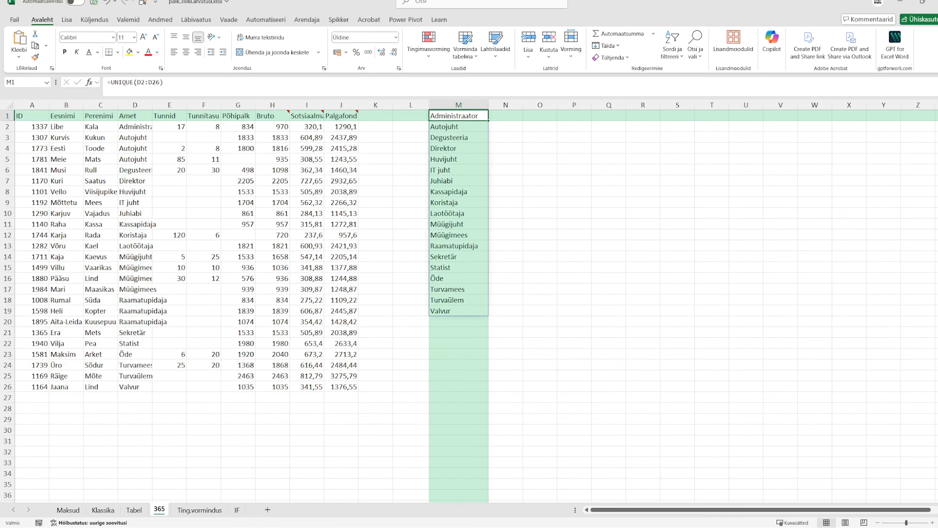
{"action": "left_click", "coordinate": [111, 82]}
{"action": "type", "text": "sort("}
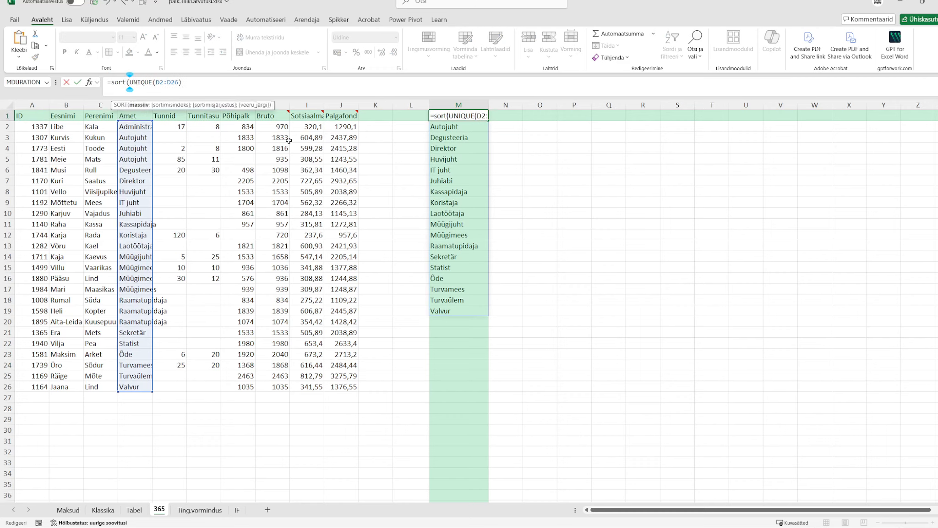
{"action": "left_click", "coordinate": [182, 83]}
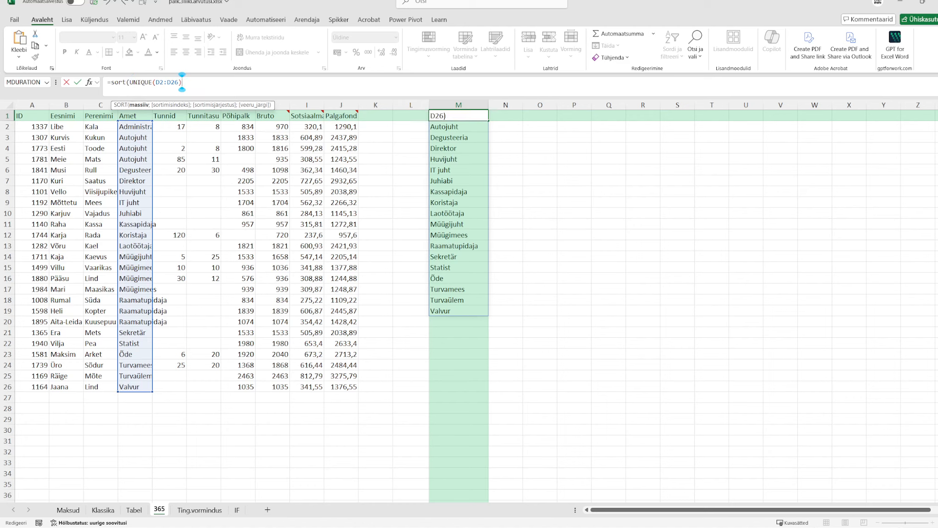
{"action": "type", "text": ")"}
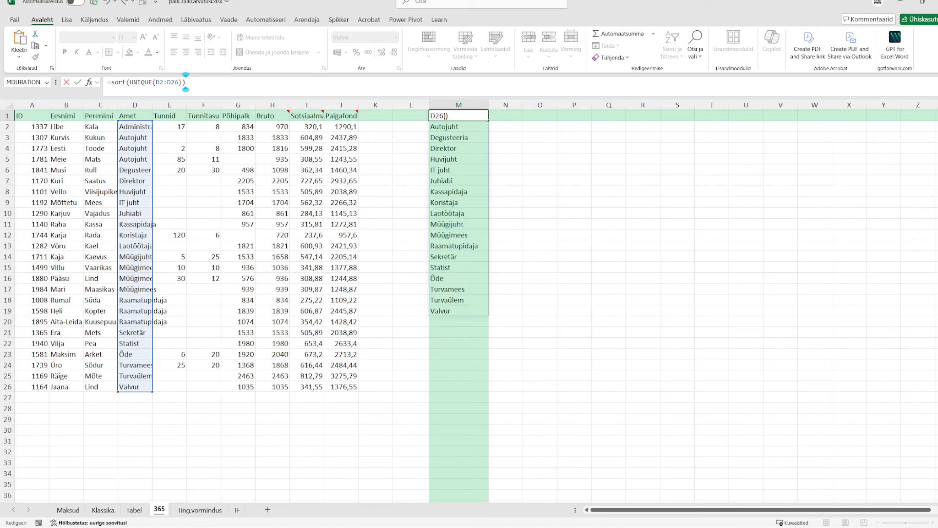
{"action": "key", "text": "Left"}
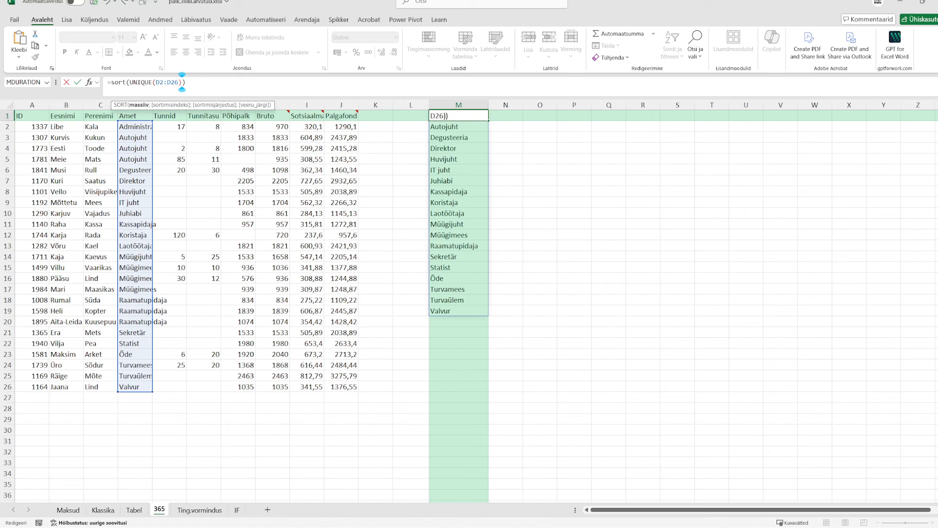
{"action": "key", "text": "ctrl+Return"}
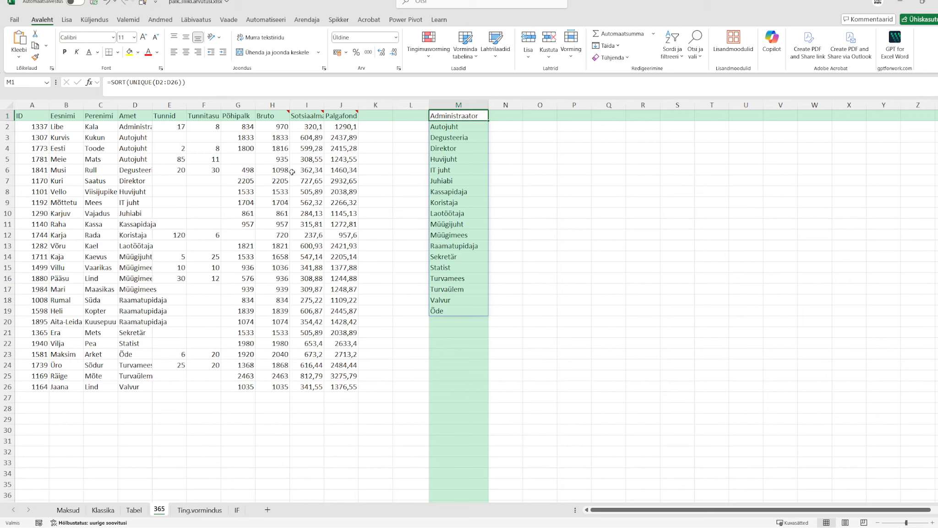
Step: Compare the array formulas of Bruto in H2 and Sotsiaalmaks in I2, checking which cells the latter refers to
{"action": "left_click", "coordinate": [277, 127]}
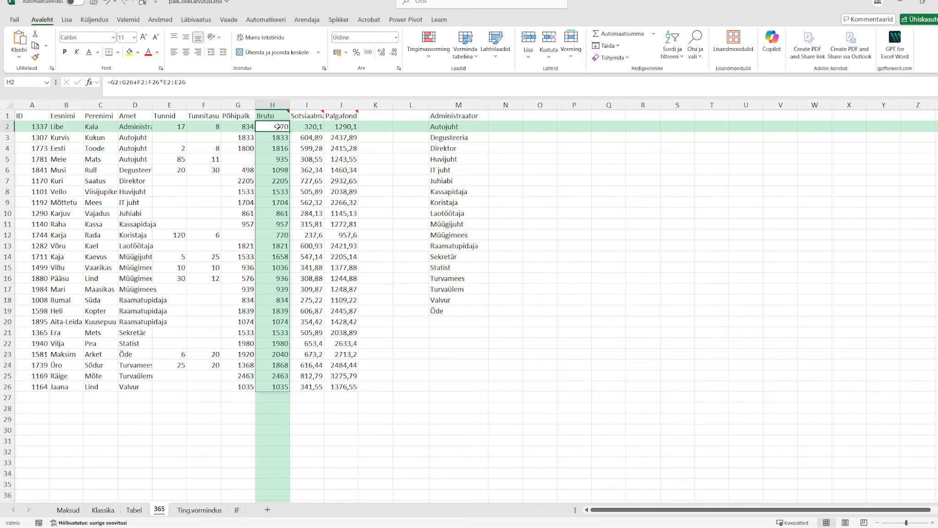
{"action": "left_click", "coordinate": [319, 130]}
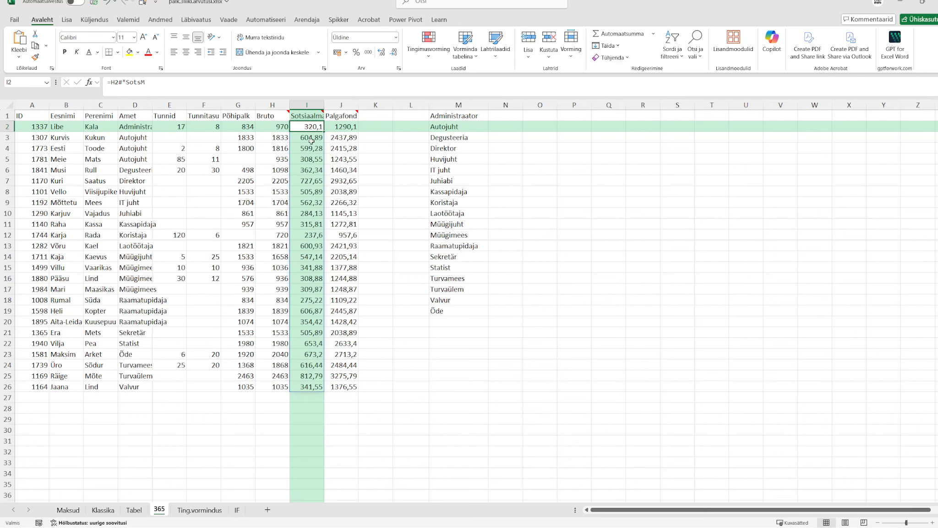
{"action": "double_click", "coordinate": [307, 127]}
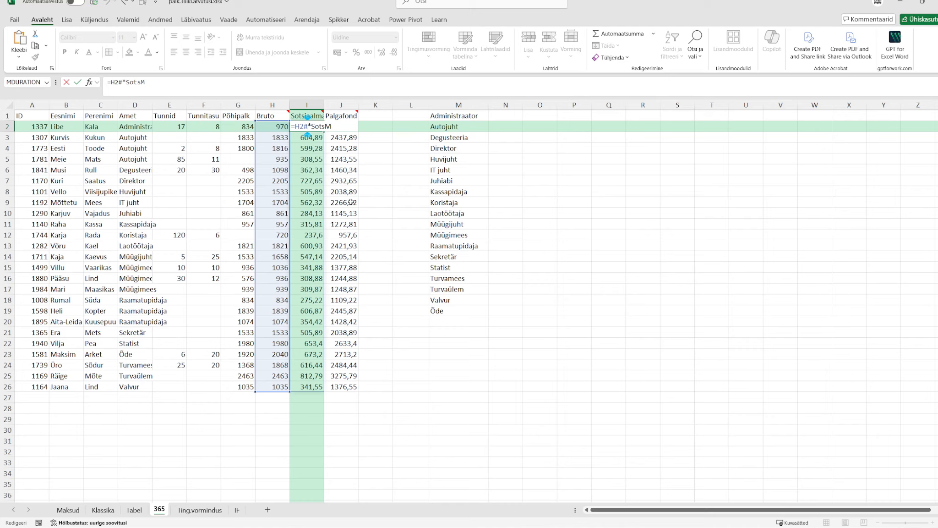
{"action": "key", "text": "Return"}
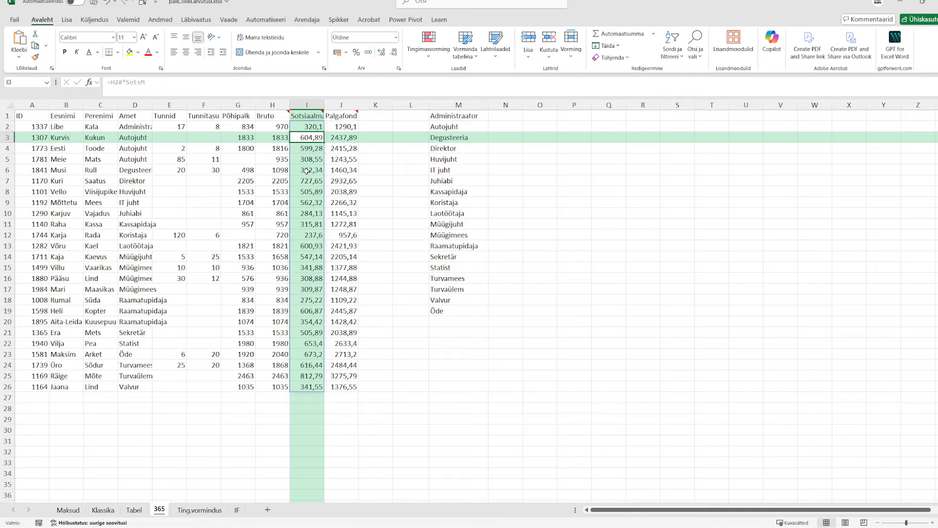
Step: Remove the spill operator from the Sotsiaalmaks formula in I2, making it =H2*SotsM
{"action": "scroll", "coordinate": [307, 170], "scroll_direction": "up", "scroll_amount": 5, "text": "ctrl"}
{"action": "scroll", "coordinate": [461, 141], "scroll_direction": "up", "scroll_amount": 1}
{"action": "double_click", "coordinate": [468, 135]}
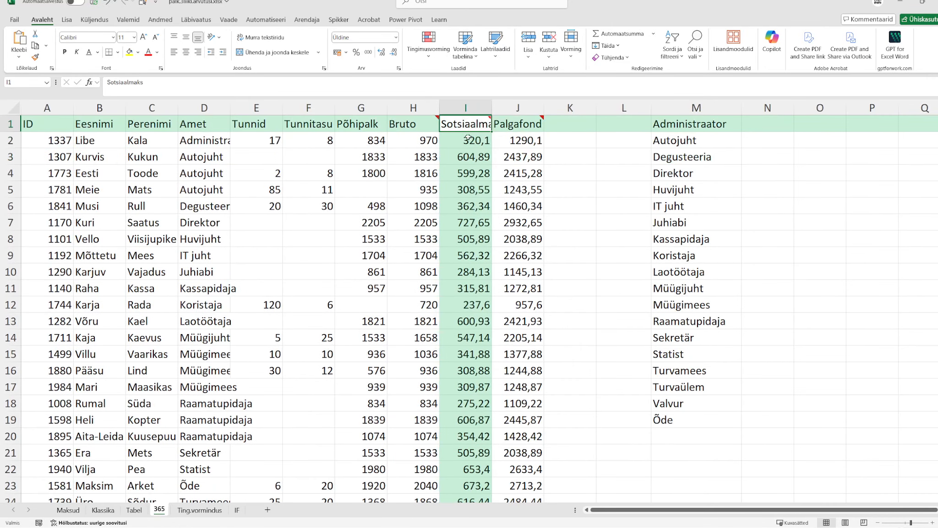
{"action": "double_click", "coordinate": [462, 144]}
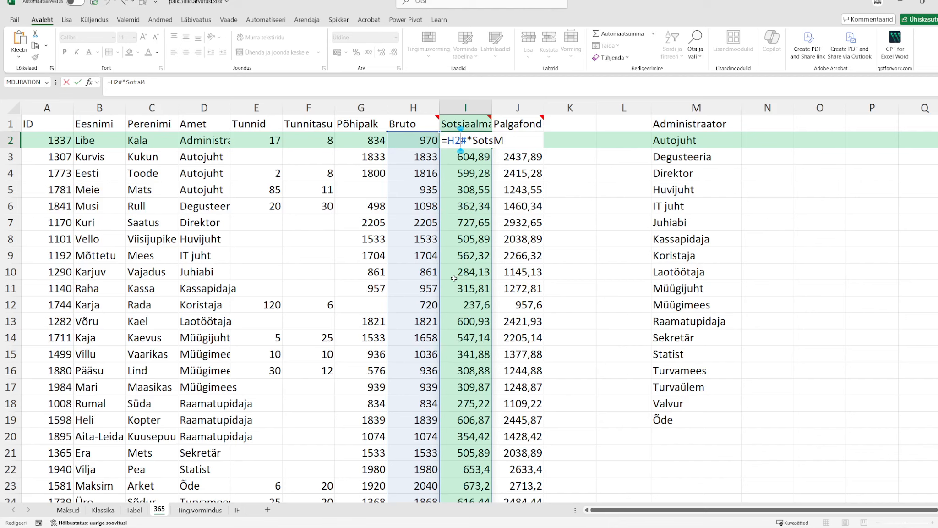
{"action": "key", "text": "Delete"}
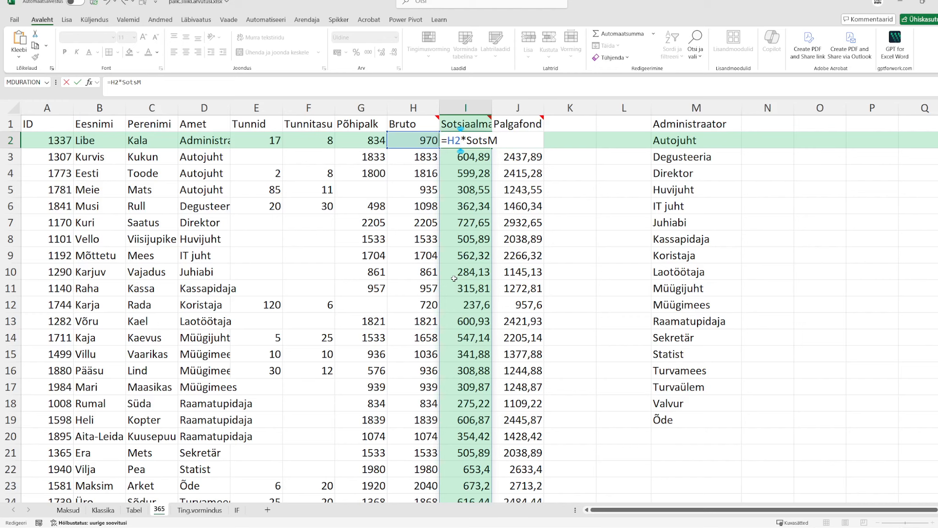
{"action": "key", "text": "ctrl+Return"}
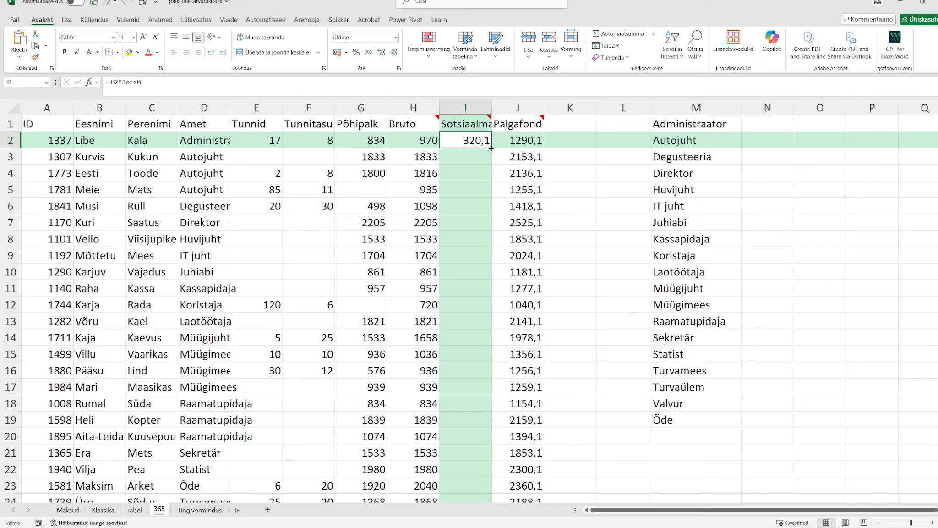
Step: Put the spill operator back into the I2 formula so that it reads =H2#*SotsM
{"action": "double_click", "coordinate": [472, 140]}
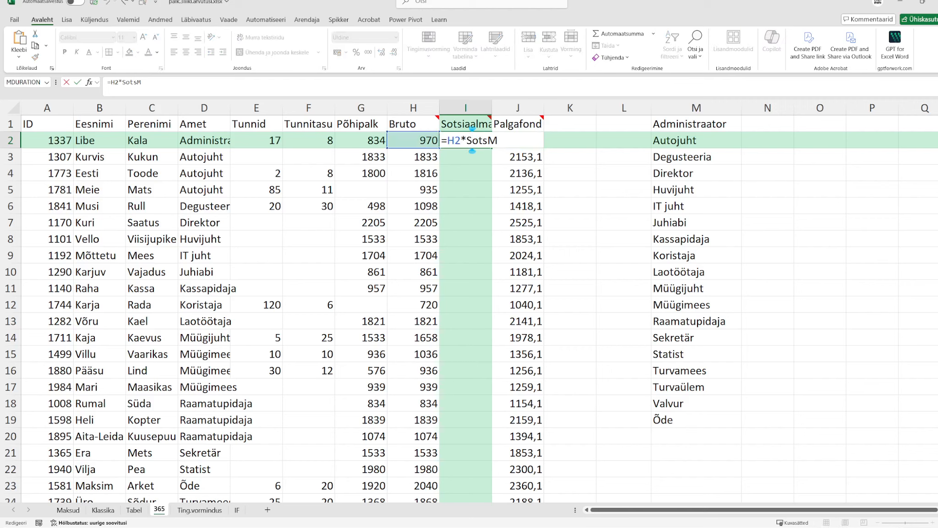
{"action": "left_click", "coordinate": [461, 140]}
{"action": "type", "text": "#"}
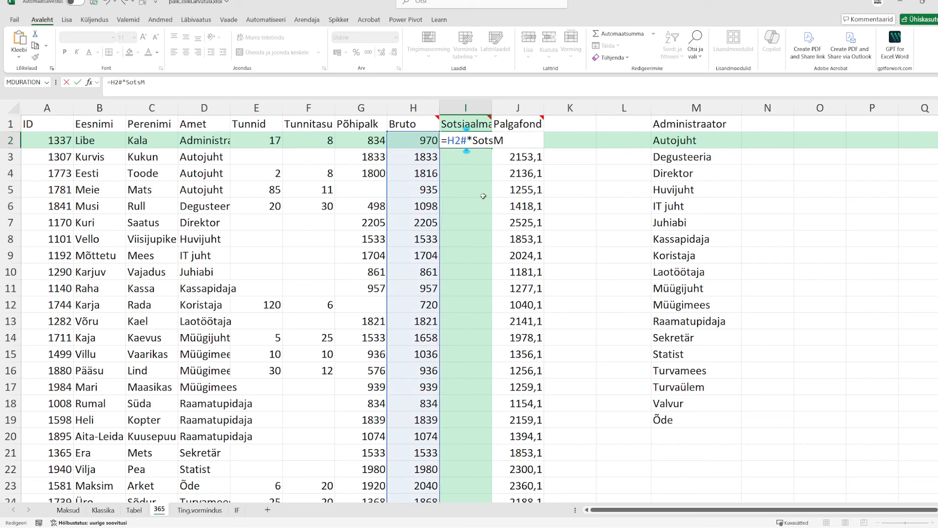
{"action": "key", "text": "Return"}
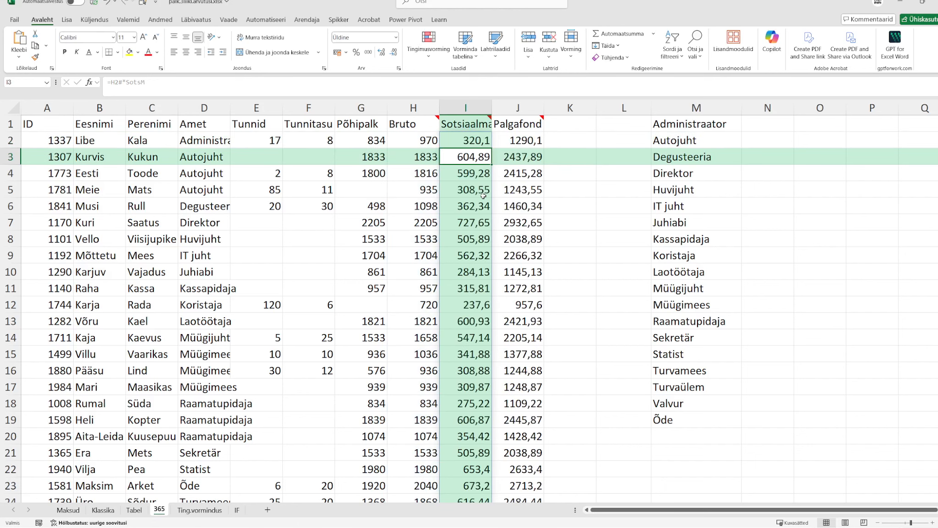